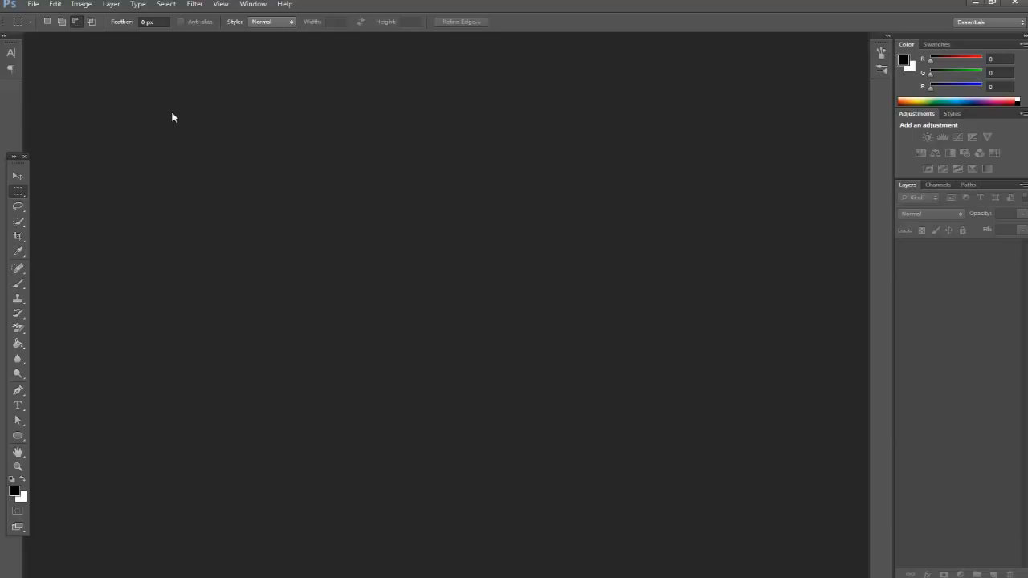
# Create a new document 1280 pixels wide and 720 pixels high at a resolution of 300 pixels per inch
pyautogui.click(32, 4)
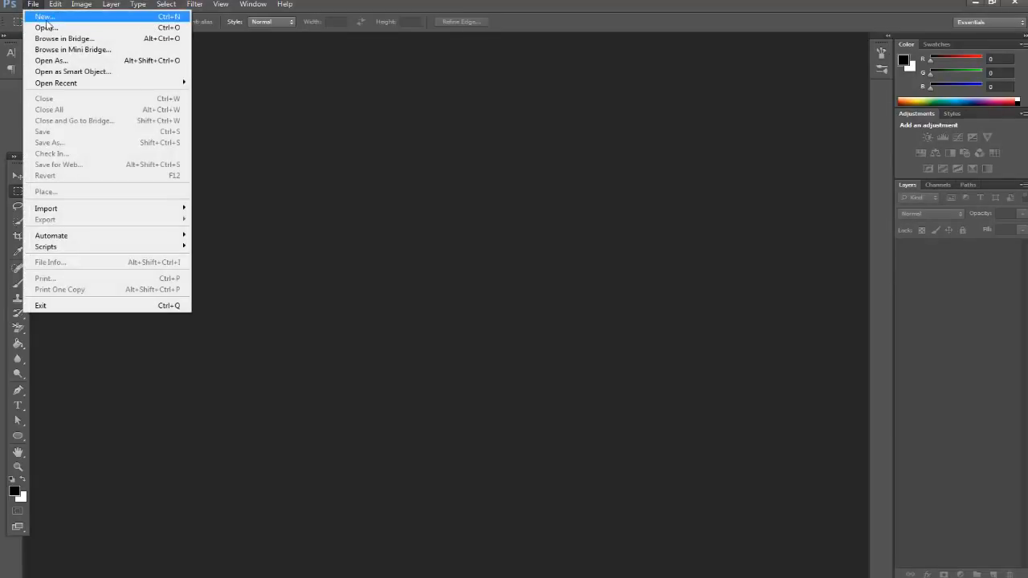
pyautogui.click(45, 18)
pyautogui.click(398, 181)
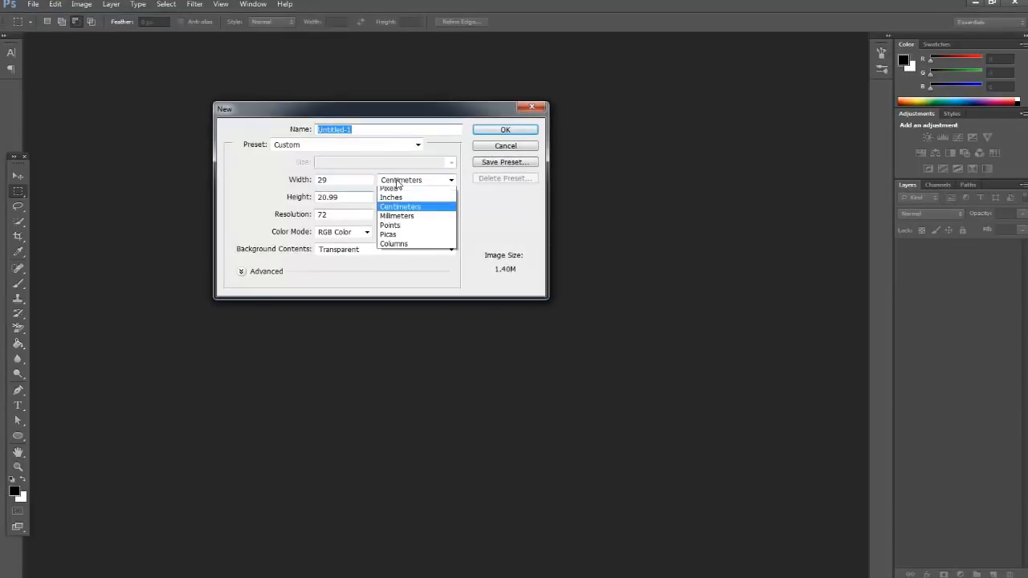
pyautogui.click(399, 189)
pyautogui.click(317, 180)
pyautogui.write('1280')
pyautogui.press('Tab')
pyautogui.write('72')
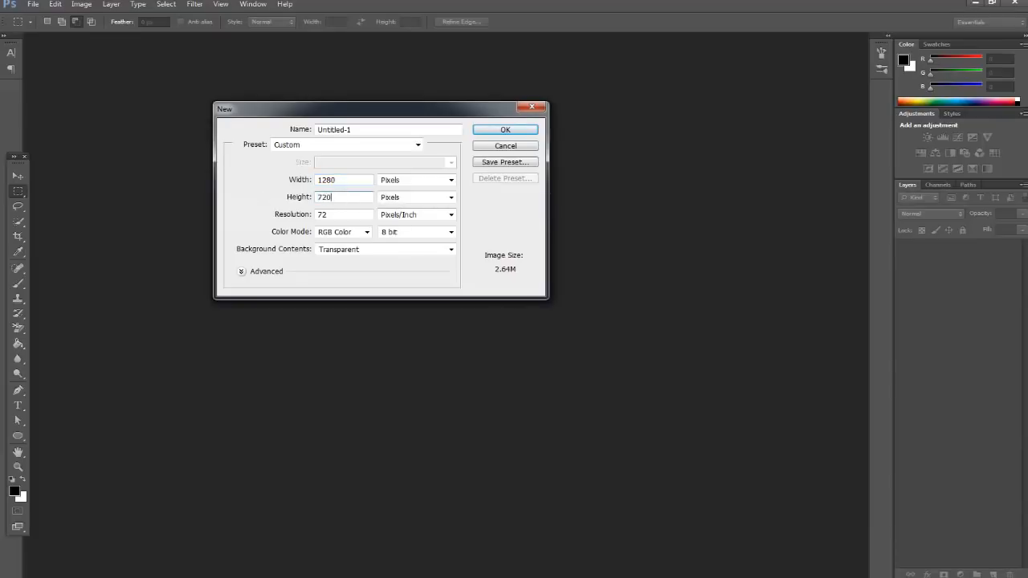
pyautogui.press('Tab')
pyautogui.write('300')
pyautogui.press('Return')
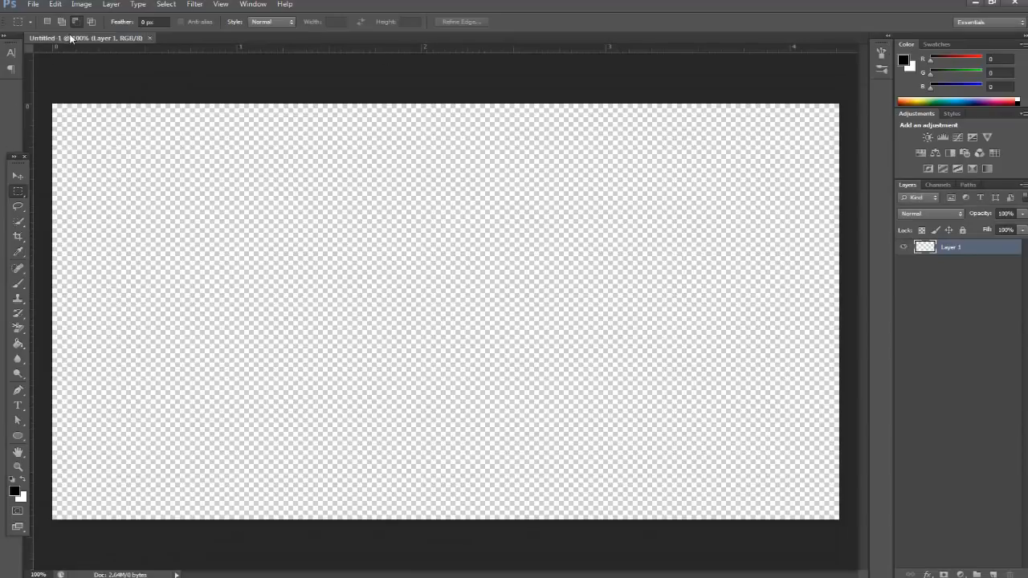
# Open the maxresdefault portrait from the "how to cut hair used Eraser tools in photoshop" folder inside 01. Youtube Online, 09. Sep
pyautogui.click(33, 5)
pyautogui.click(44, 28)
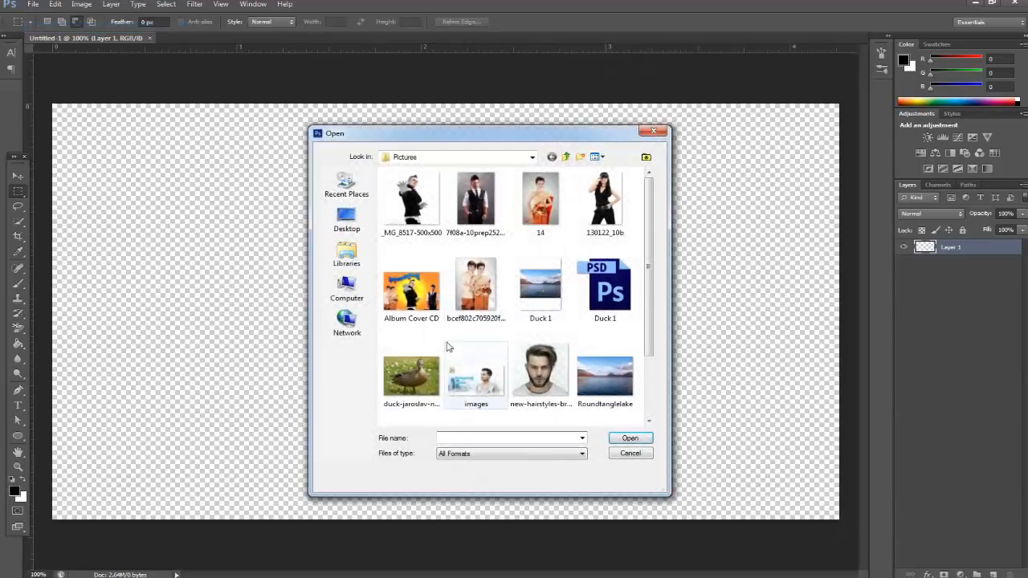
pyautogui.click(567, 158)
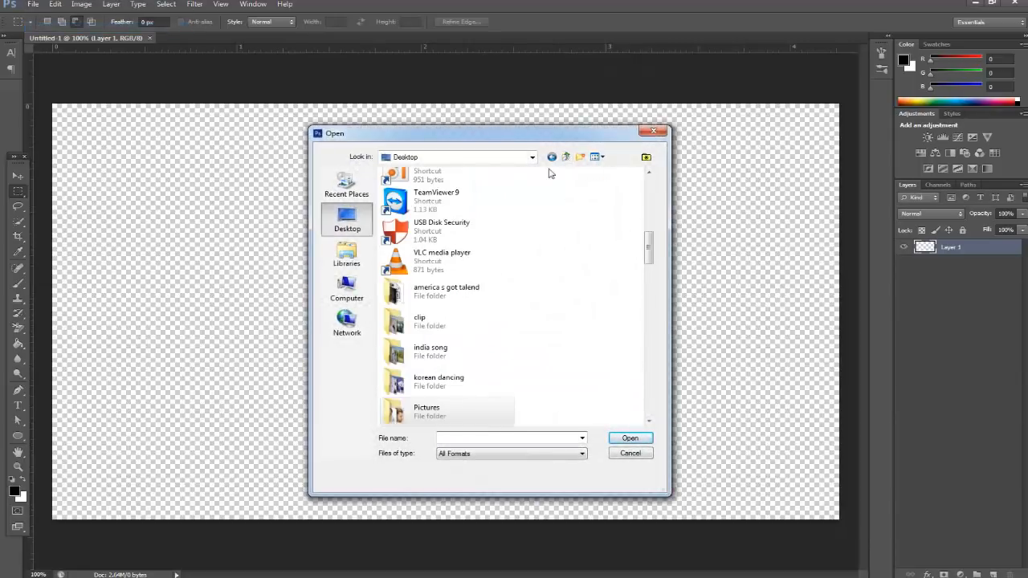
pyautogui.click(346, 289)
pyautogui.doubleClick(447, 222)
pyautogui.doubleClick(444, 188)
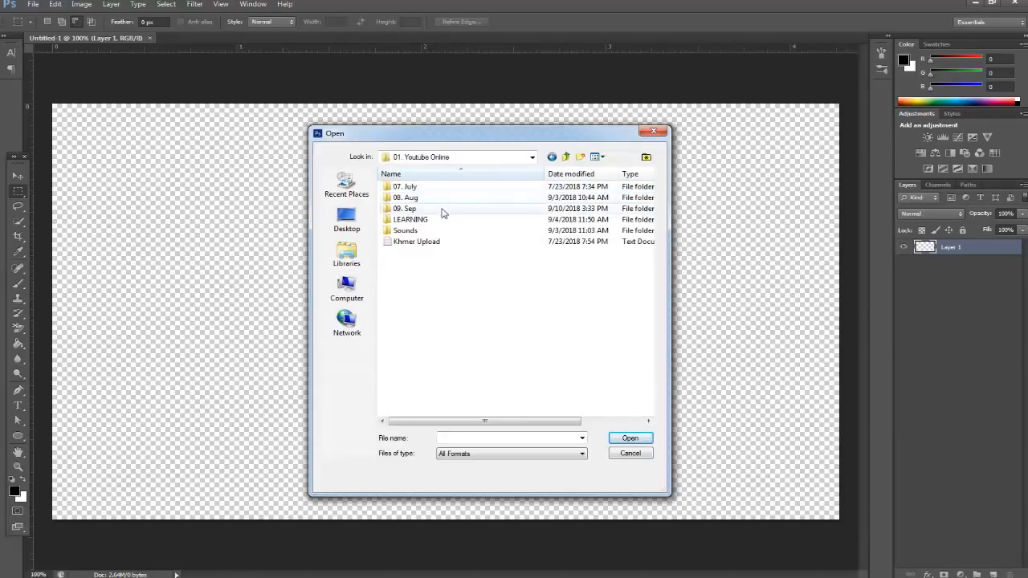
pyautogui.doubleClick(443, 209)
pyautogui.doubleClick(443, 188)
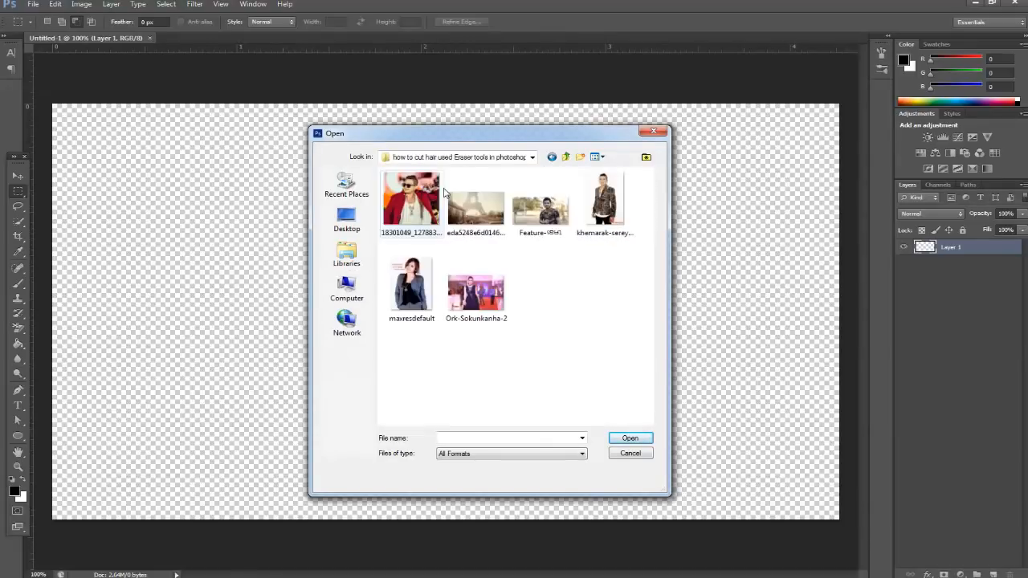
pyautogui.click(414, 291)
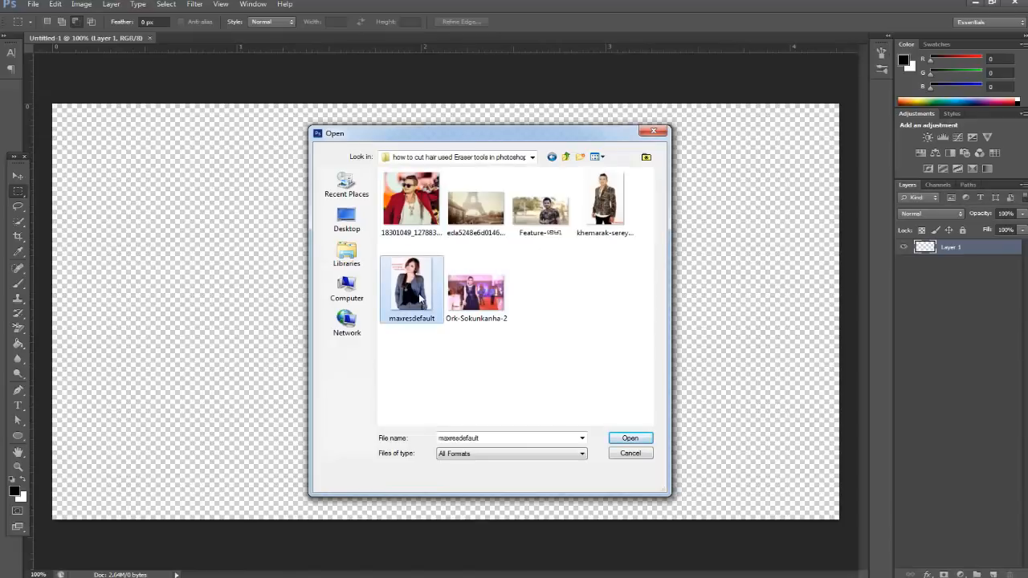
pyautogui.click(631, 440)
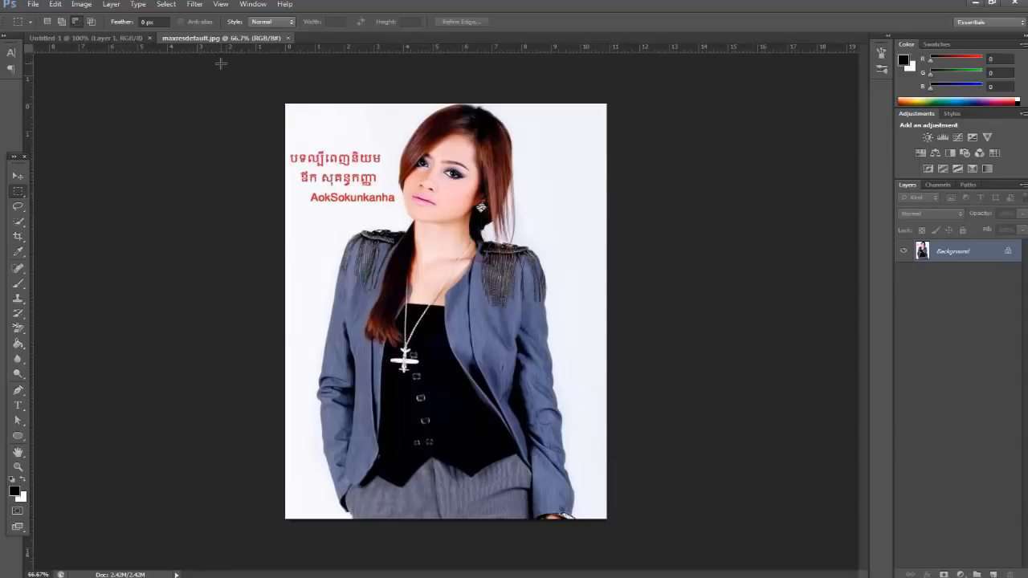
# Duplicate the portrait's Background layer as "Background copy" in the same document and reselect the original Background layer
pyautogui.press('v')
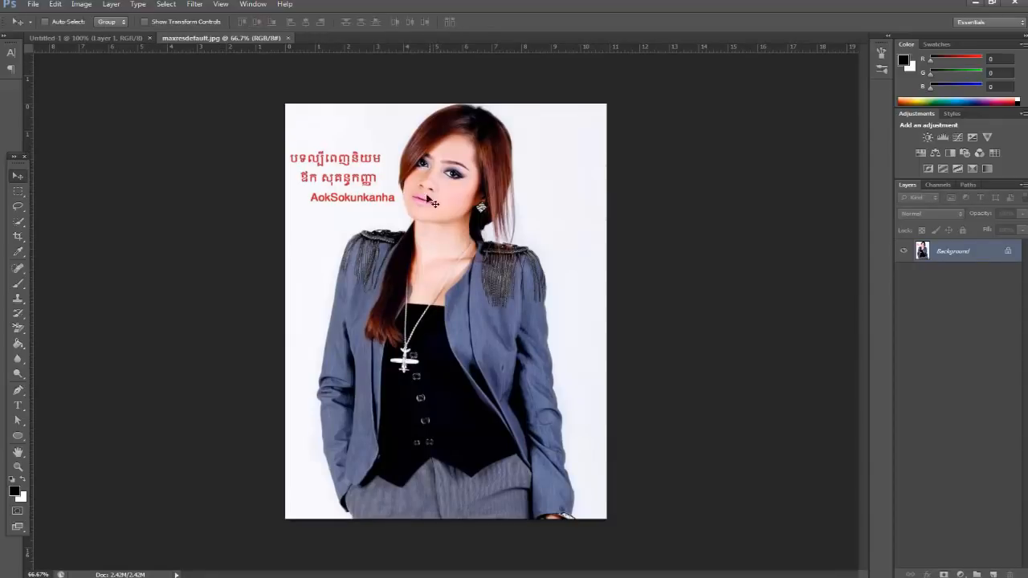
pyautogui.rightClick(974, 258)
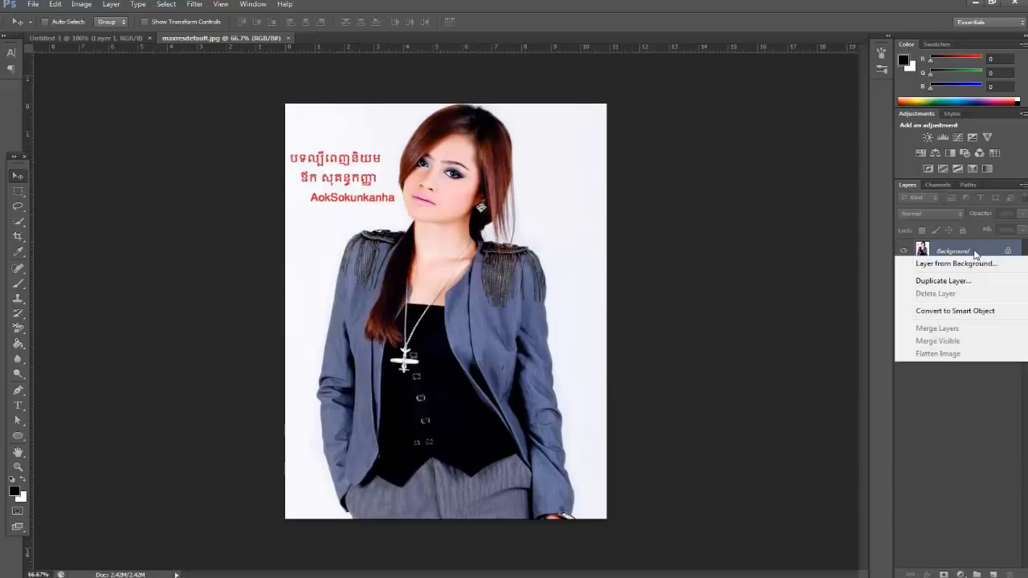
pyautogui.click(945, 281)
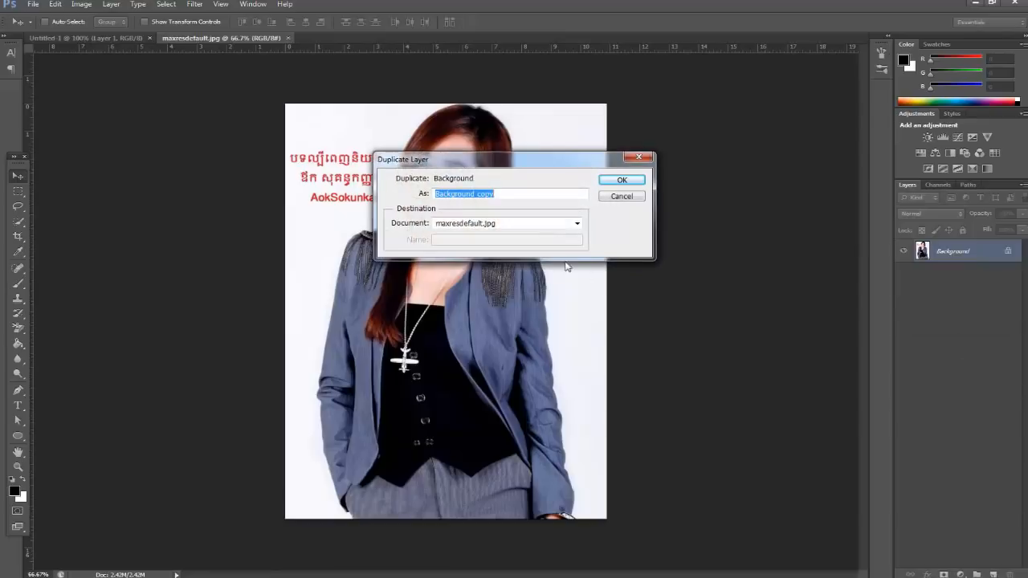
pyautogui.click(614, 184)
pyautogui.click(960, 275)
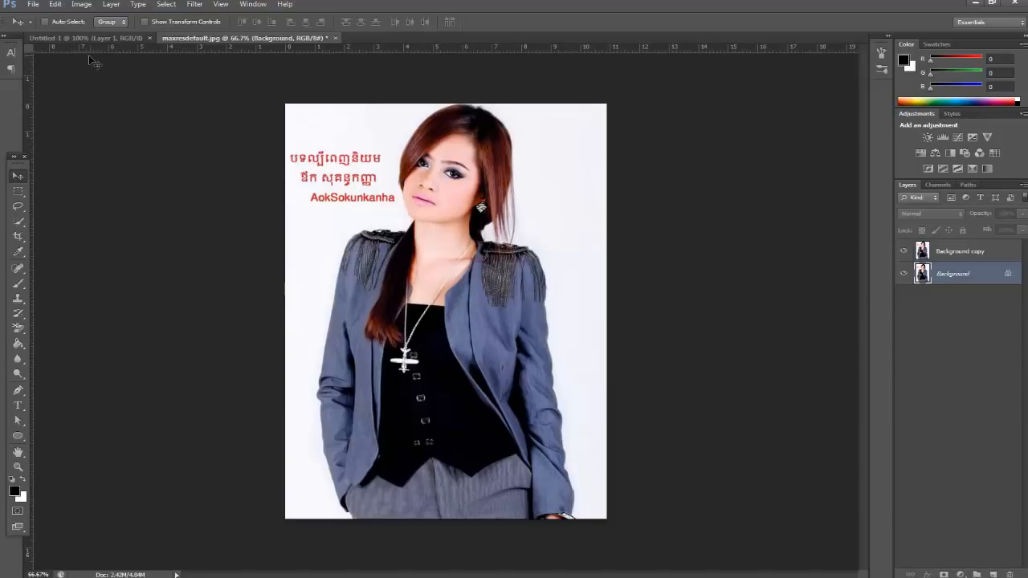
# Float the Untitled-1 and maxresdefault.jpg documents in separate windows, with the portrait in front
pyautogui.moveTo(101, 39); pyautogui.dragTo(113, 98)
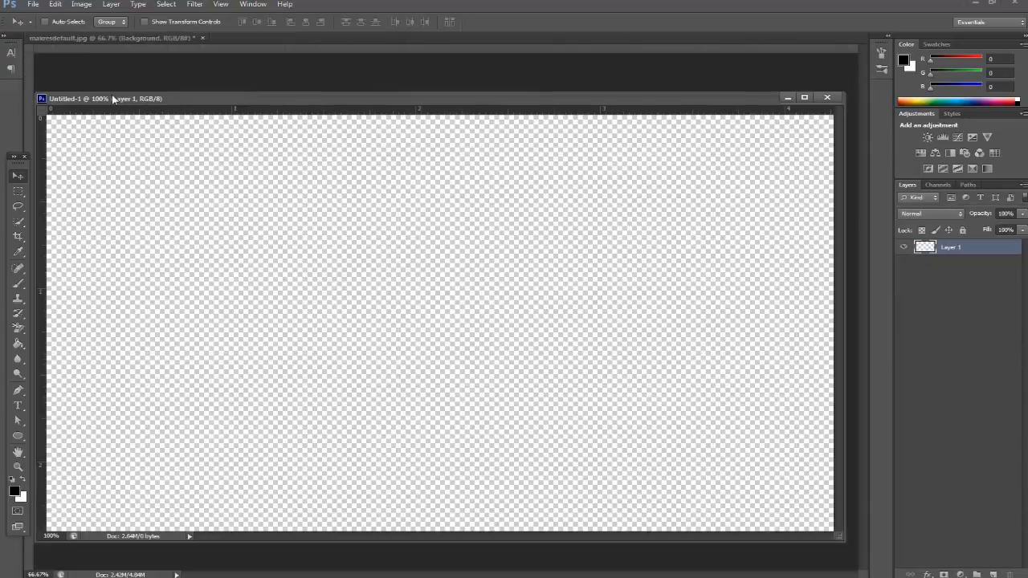
pyautogui.moveTo(154, 37); pyautogui.dragTo(494, 77)
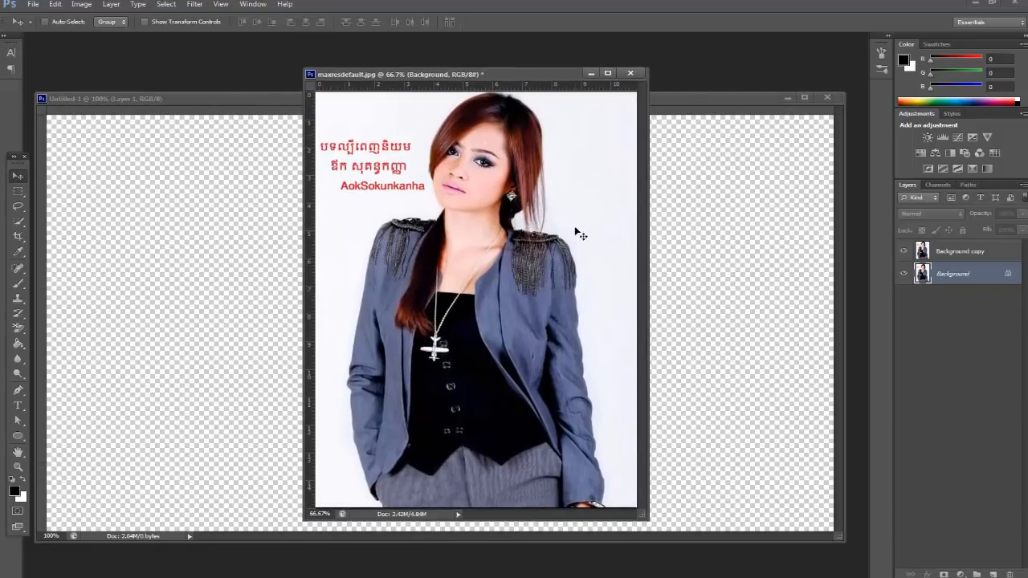
pyautogui.scroll(-2, 462, 155)
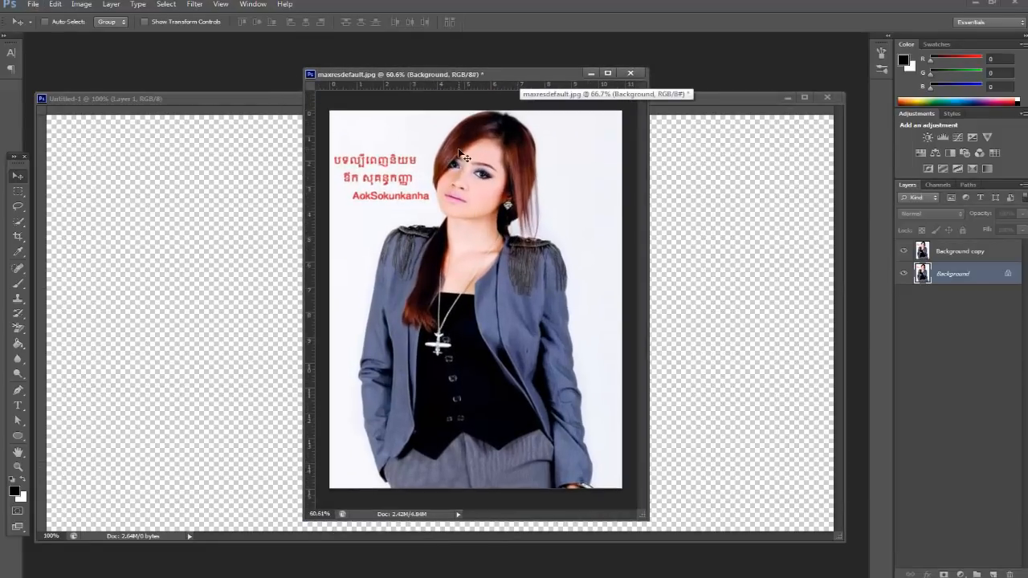
pyautogui.scroll(10, 462, 155)
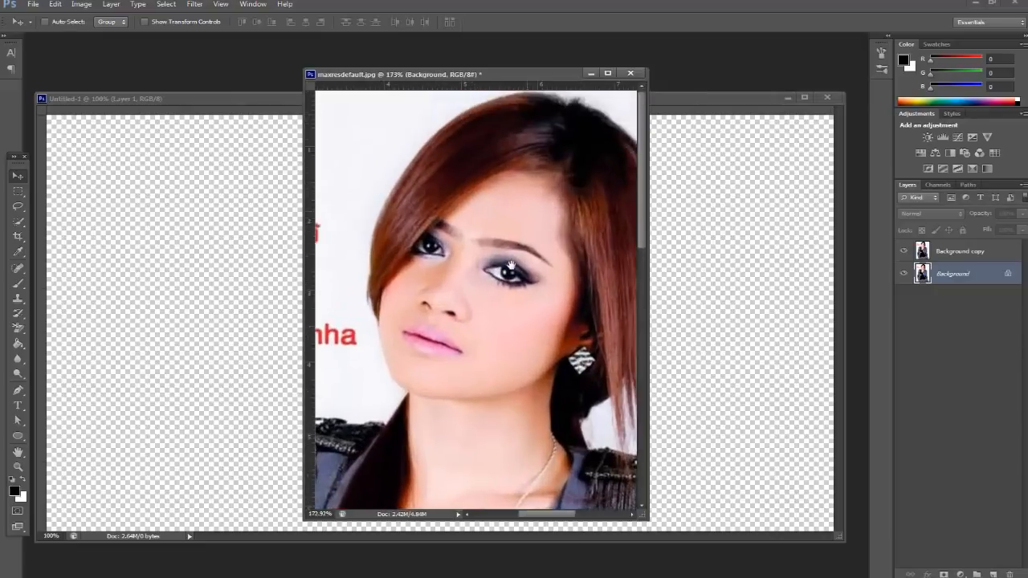
pyautogui.moveTo(511, 266); pyautogui.dragTo(430, 290)
pyautogui.scroll(-2, 475, 299)
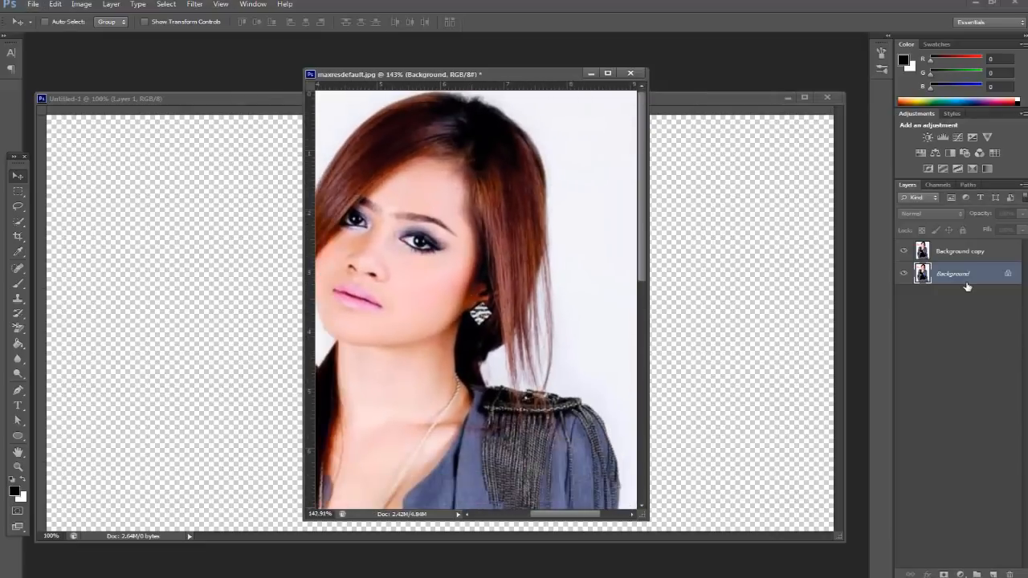
# Add a Solid Color fill layer in grey #949191 directly above the Background layer
pyautogui.click(961, 575)
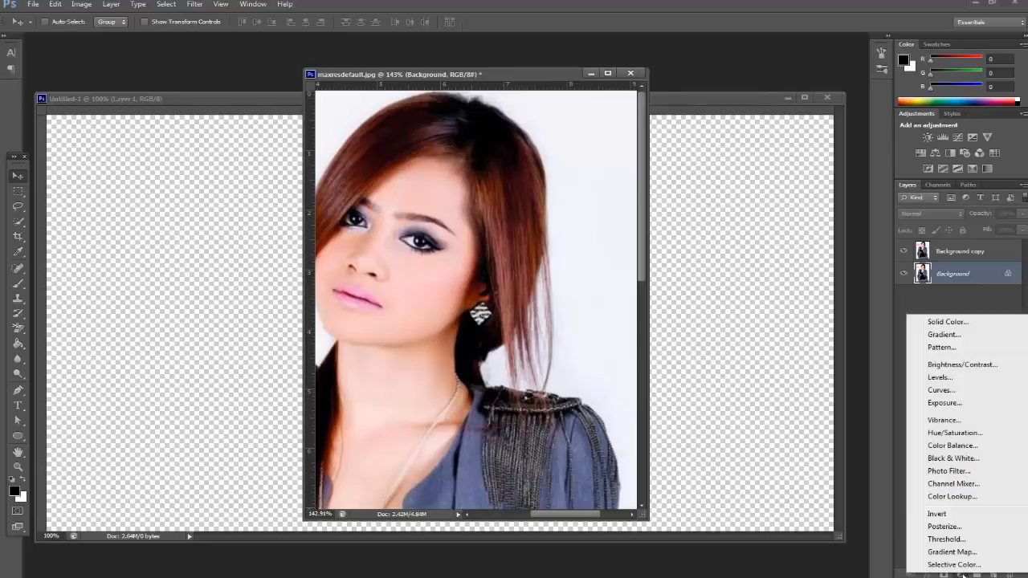
pyautogui.click(936, 322)
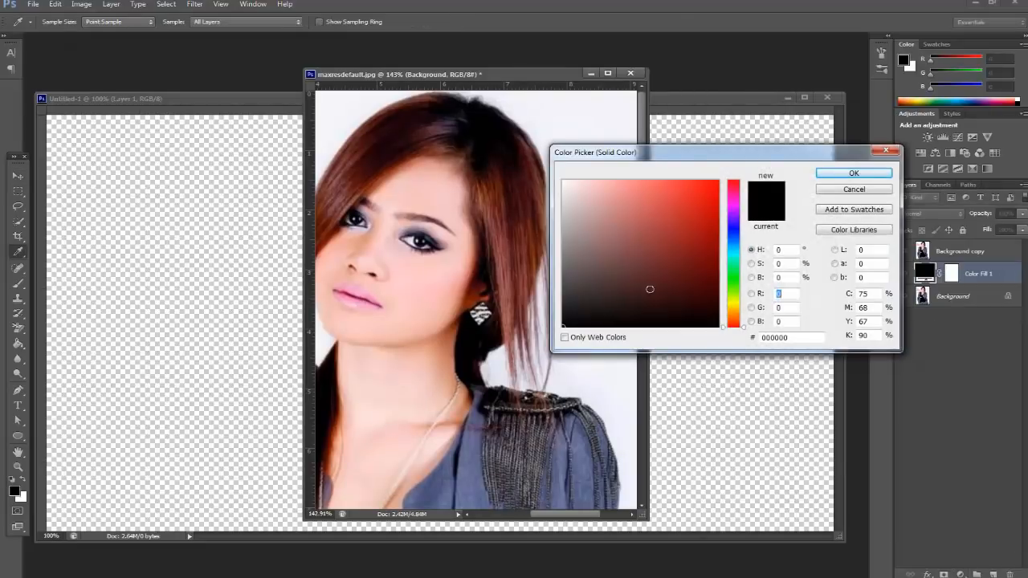
pyautogui.click(570, 235)
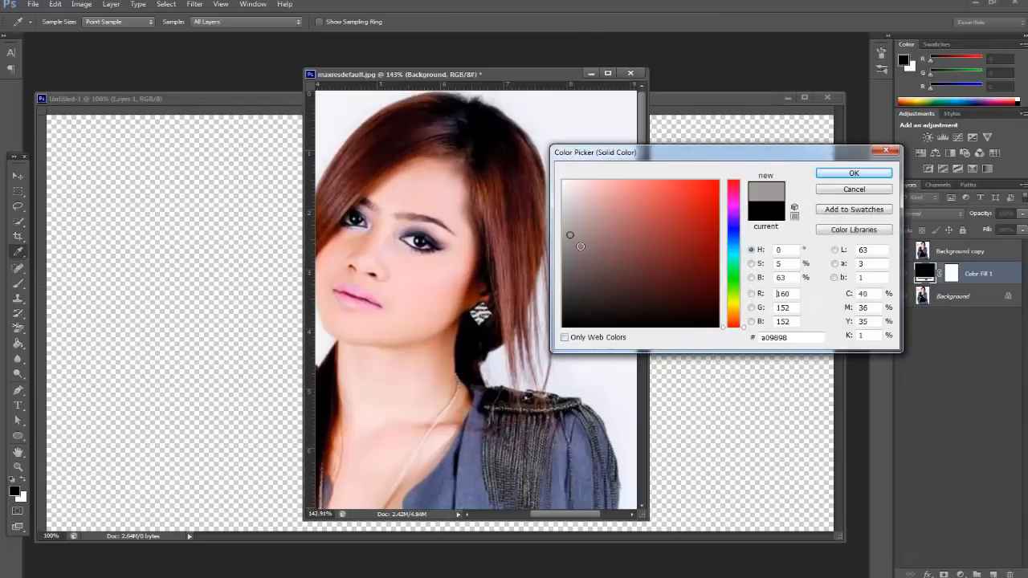
pyautogui.click(570, 241)
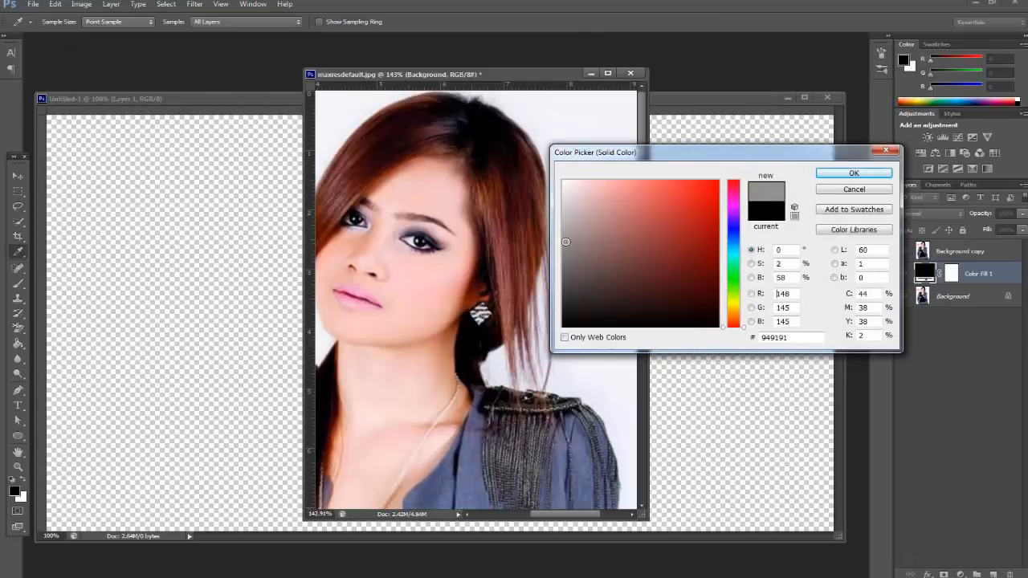
pyautogui.click(854, 173)
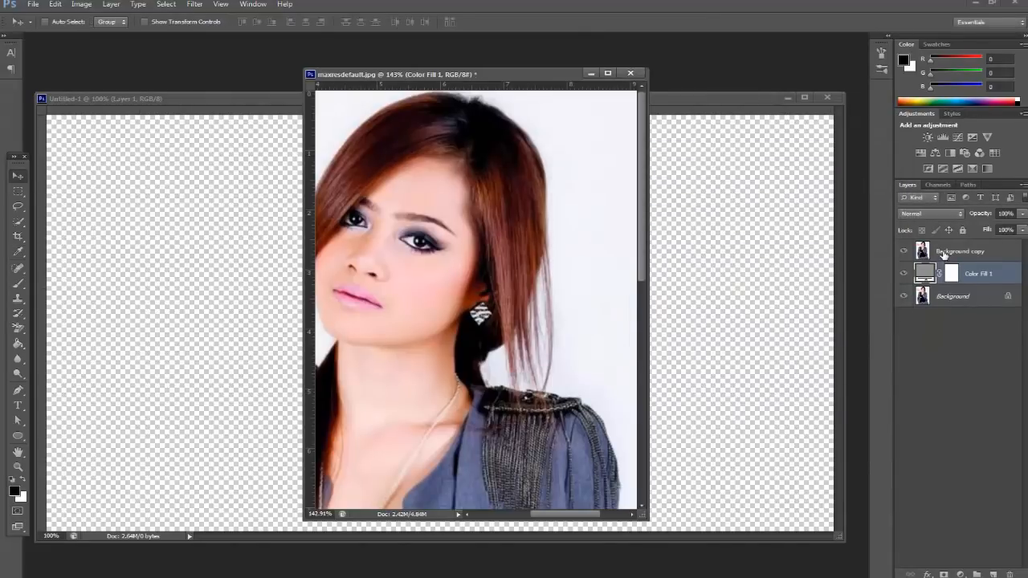
# Activate the Background Eraser tool with the Background copy layer selected
pyautogui.click(944, 255)
pyautogui.click(22, 331)
pyautogui.click(54, 340)
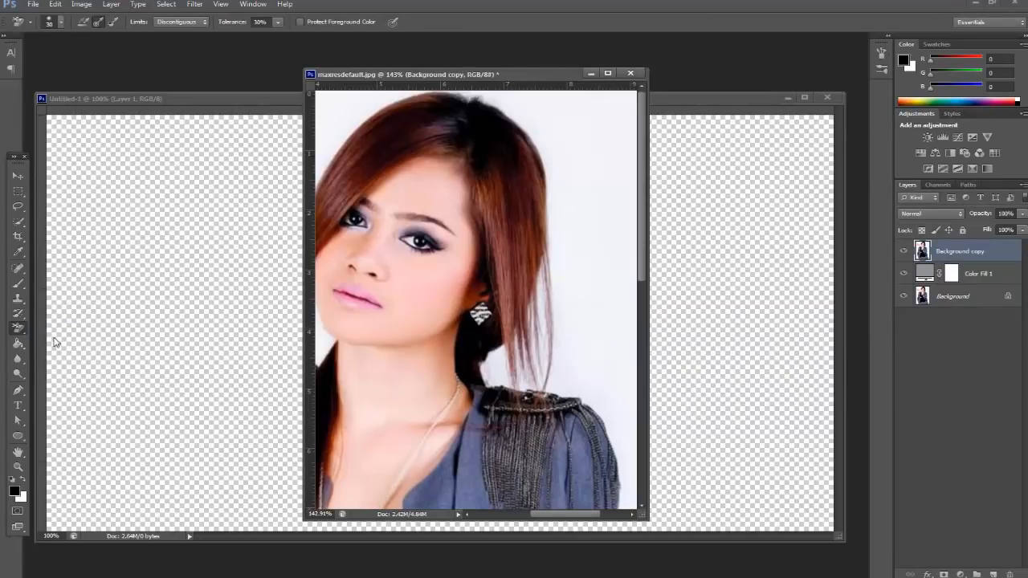
pyautogui.click(22, 333)
pyautogui.click(60, 341)
pyautogui.moveTo(525, 76); pyautogui.dragTo(498, 69)
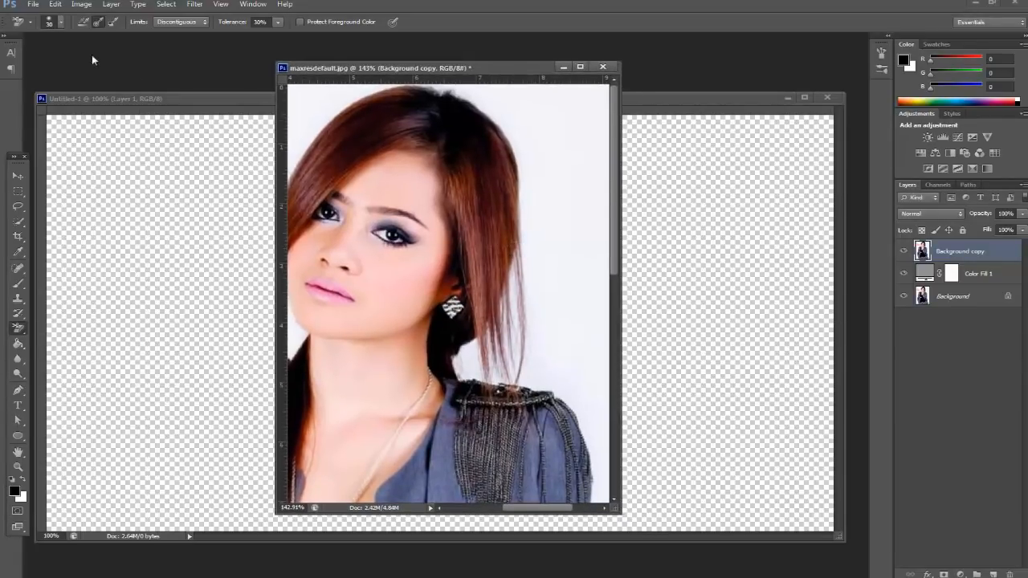
# Set the Background Eraser's limits to Discontiguous and its brush spacing to 1%
pyautogui.click(202, 23)
pyautogui.click(171, 42)
pyautogui.click(185, 22)
pyautogui.click(190, 35)
pyautogui.click(49, 22)
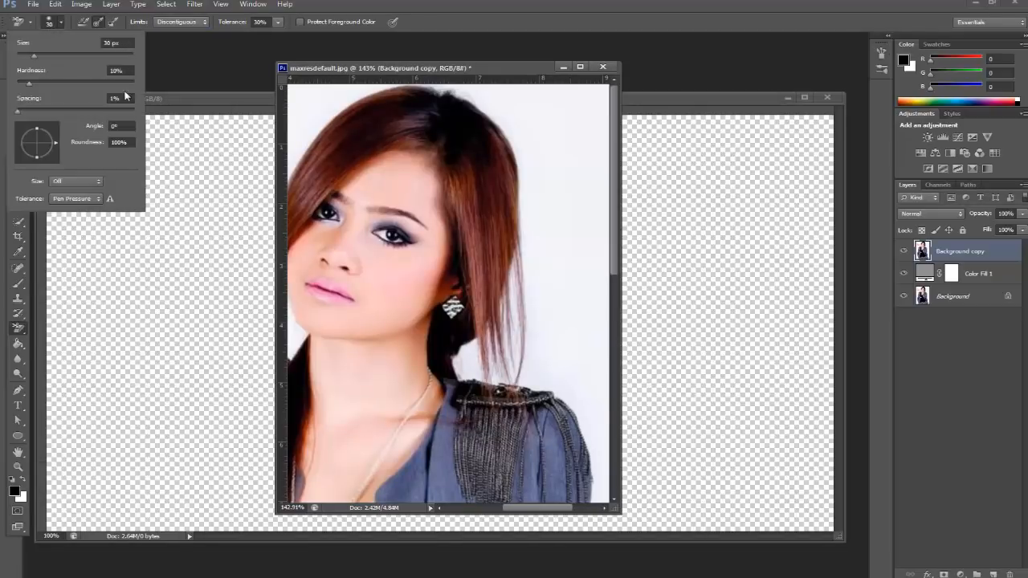
pyautogui.click(19, 113)
# Erase the white backdrop around the loose hair strands beside the earring and above the shoulder on the Background copy layer
pyautogui.click(525, 260)
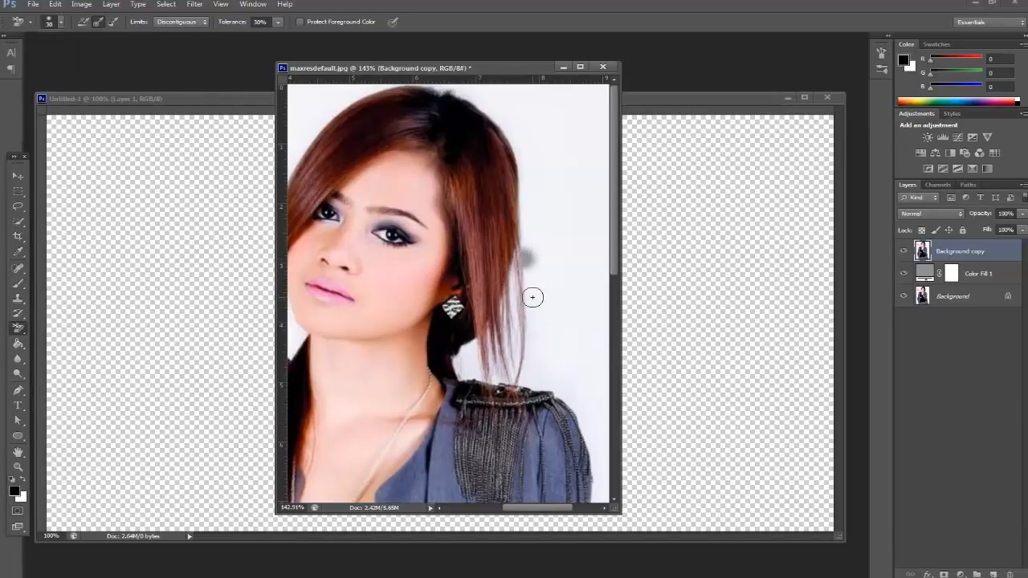
pyautogui.hotkey('ctrl', 'z')
pyautogui.scroll(5, 518, 270)
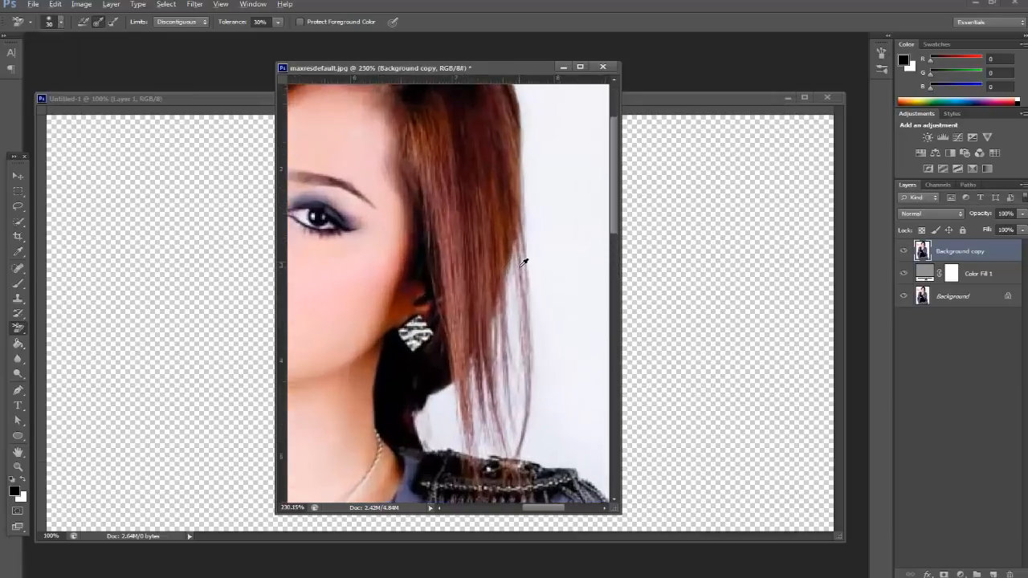
pyautogui.moveTo(537, 229)
pyautogui.mouseDown()
pyautogui.moveTo(513, 314)
pyautogui.moveTo(509, 436)
pyautogui.mouseUp()
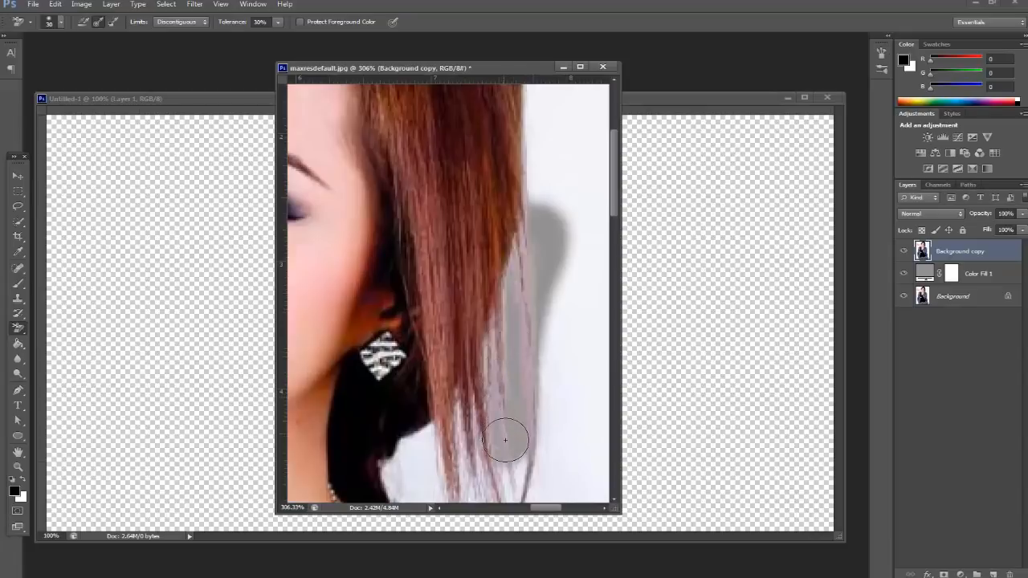
pyautogui.moveTo(509, 390); pyautogui.dragTo(505, 276)
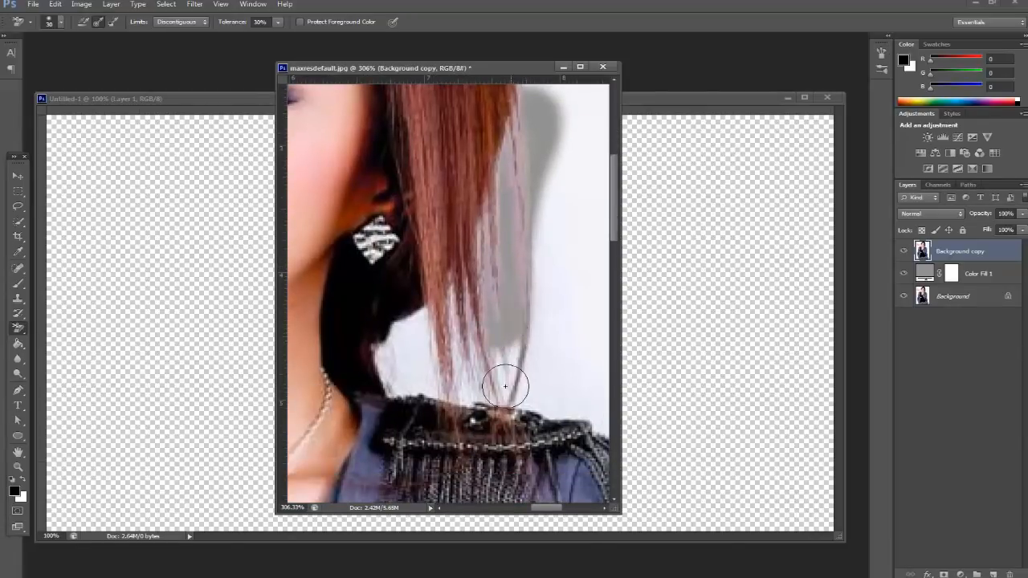
pyautogui.moveTo(408, 346)
pyautogui.mouseDown()
pyautogui.moveTo(482, 284)
pyautogui.moveTo(419, 359)
pyautogui.moveTo(389, 370)
pyautogui.moveTo(450, 369)
pyautogui.moveTo(509, 346)
pyautogui.moveTo(500, 322)
pyautogui.mouseUp()
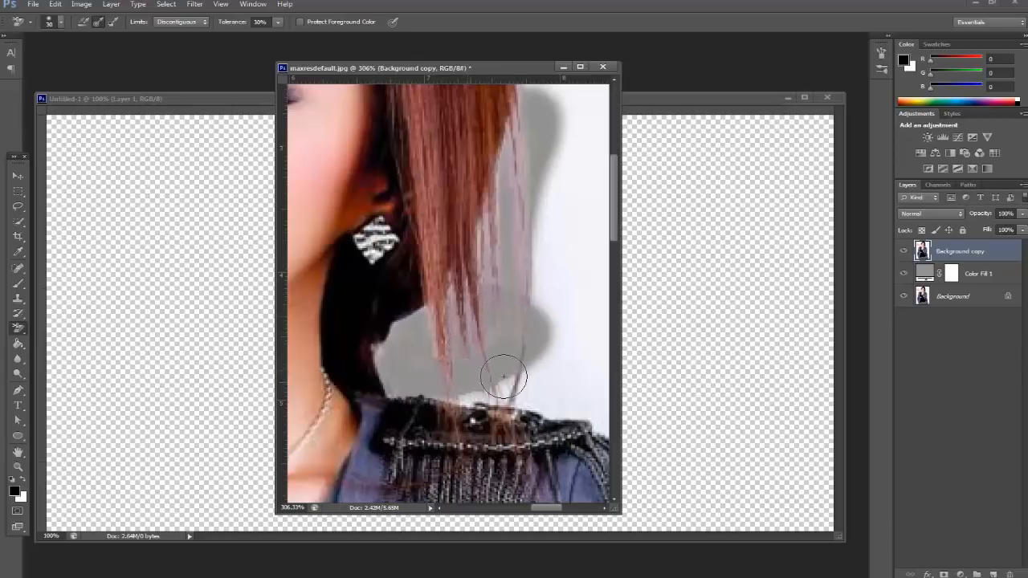
# Dock the maxresdefault.jpg window as a tab and minimize the Untitled-1 window to clear the workspace for the portrait
pyautogui.moveTo(518, 67); pyautogui.dragTo(547, 33)
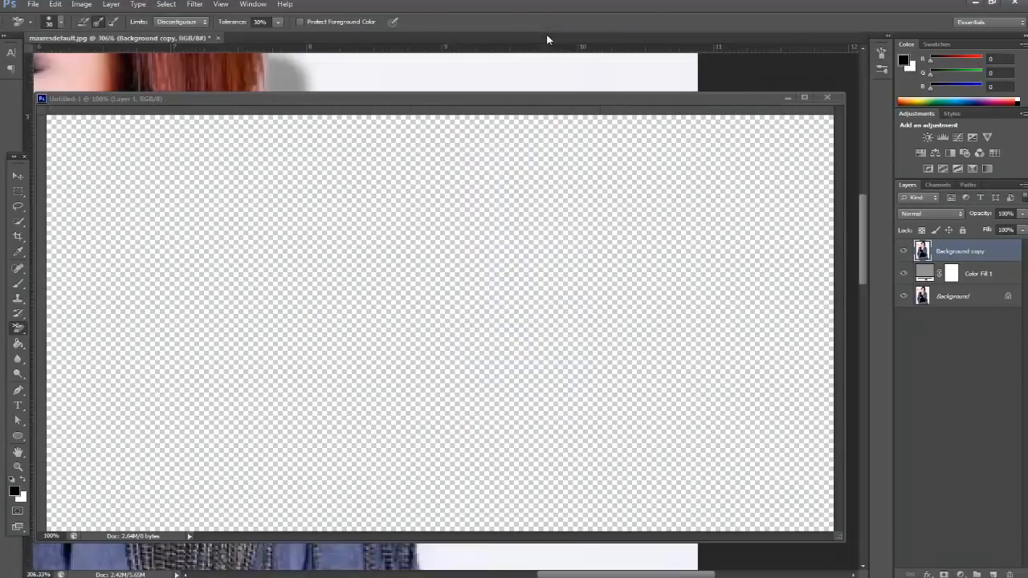
pyautogui.click(786, 98)
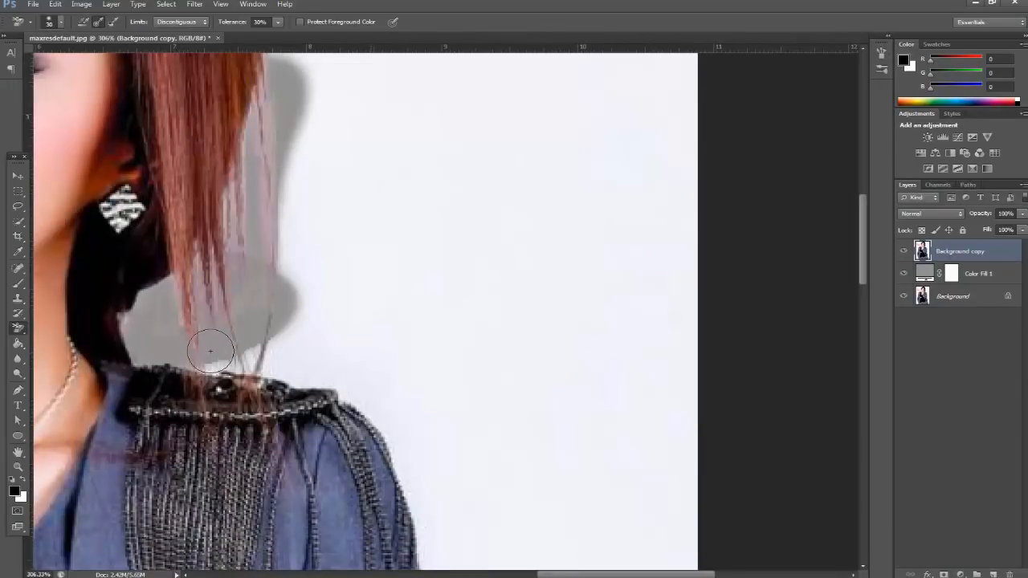
pyautogui.moveTo(333, 271); pyautogui.dragTo(447, 338)
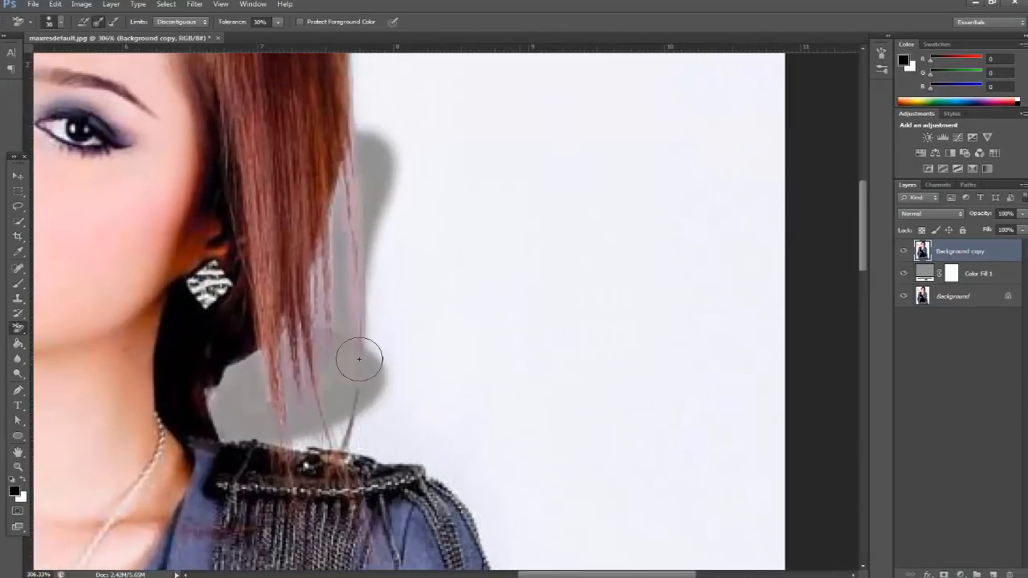
# Erase the white backdrop along the outer edge of the earring-side hair, from the loose strands up toward the crown
pyautogui.moveTo(361, 307)
pyautogui.mouseDown()
pyautogui.moveTo(378, 231)
pyautogui.moveTo(371, 359)
pyautogui.moveTo(346, 408)
pyautogui.moveTo(306, 435)
pyautogui.mouseUp()
pyautogui.moveTo(358, 287); pyautogui.dragTo(420, 482)
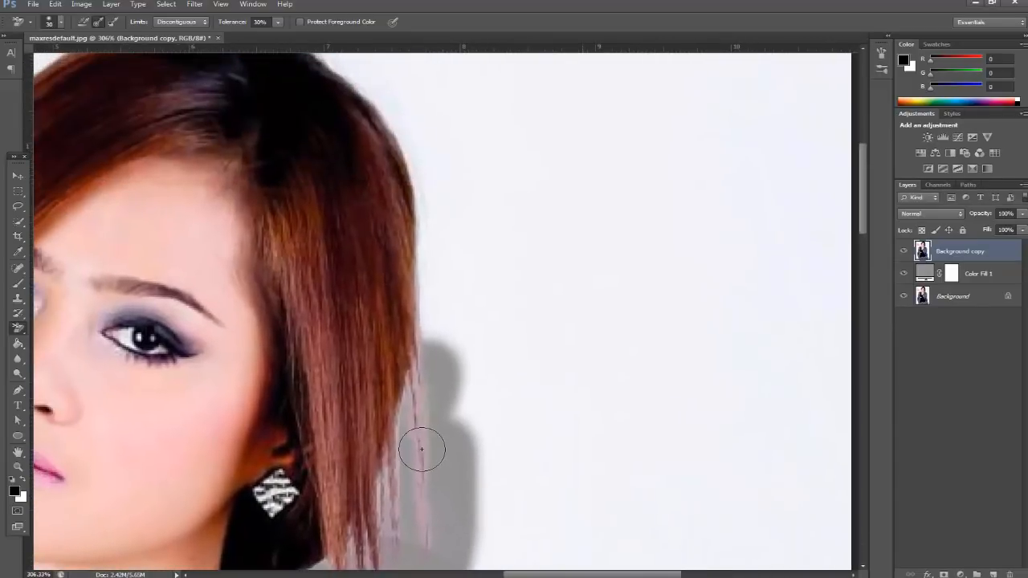
pyautogui.moveTo(429, 361)
pyautogui.mouseDown()
pyautogui.moveTo(438, 258)
pyautogui.moveTo(450, 370)
pyautogui.mouseUp()
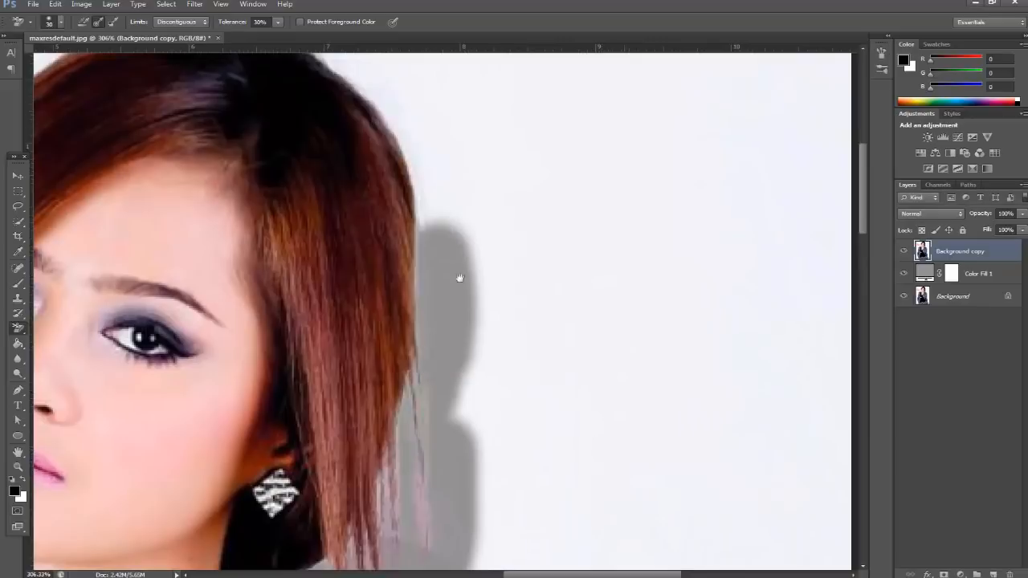
pyautogui.moveTo(459, 278); pyautogui.dragTo(539, 361)
pyautogui.moveTo(489, 235); pyautogui.dragTo(528, 401)
pyautogui.moveTo(482, 257)
pyautogui.mouseDown()
pyautogui.moveTo(559, 347)
pyautogui.moveTo(547, 296)
pyautogui.moveTo(594, 375)
pyautogui.mouseUp()
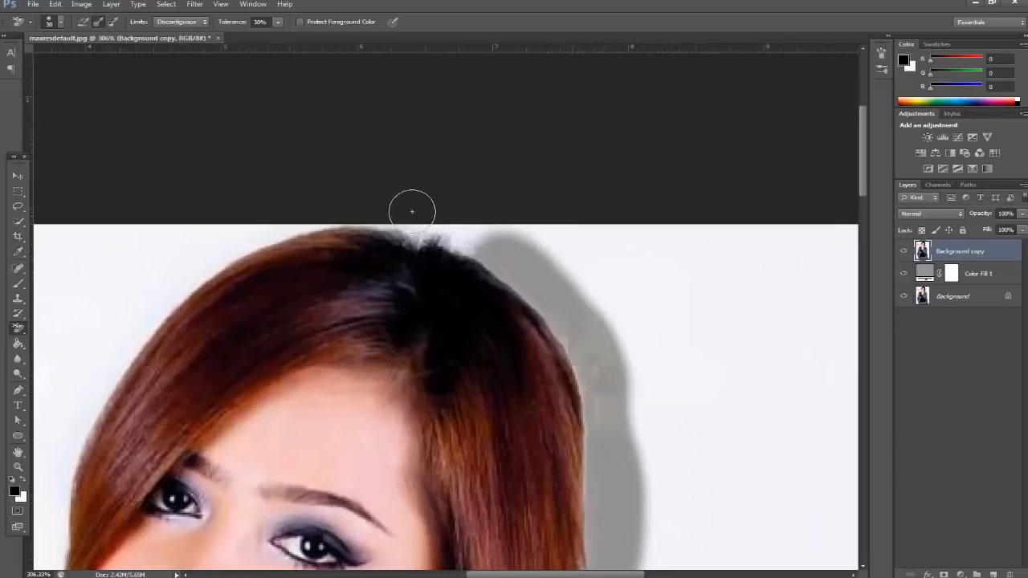
# Erase the white backdrop over the crown and down the text-side edge of the hair to the cheek
pyautogui.moveTo(395, 225)
pyautogui.mouseDown()
pyautogui.moveTo(496, 240)
pyautogui.moveTo(526, 245)
pyautogui.mouseUp()
pyautogui.moveTo(403, 247); pyautogui.dragTo(540, 259)
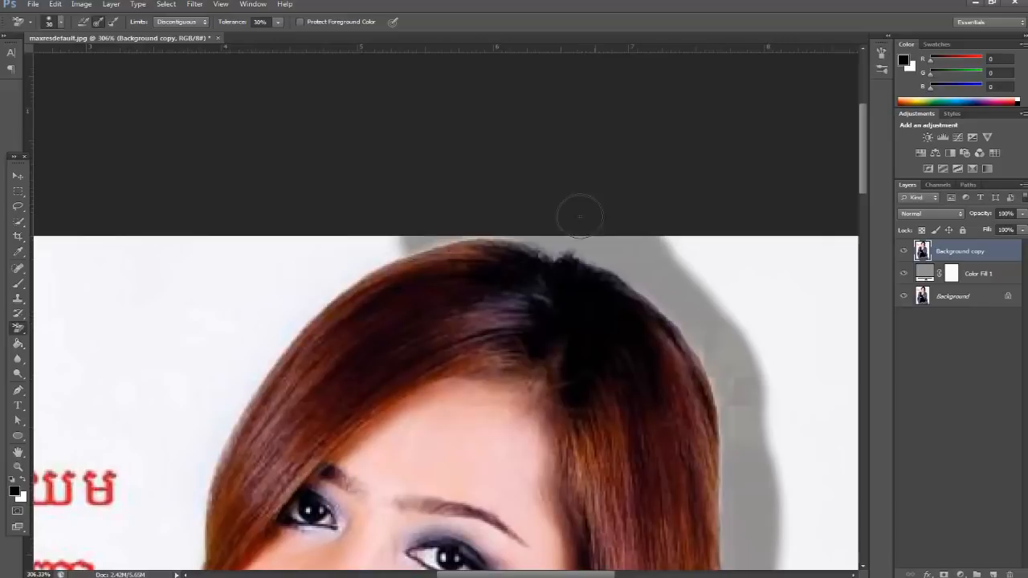
pyautogui.moveTo(345, 266); pyautogui.dragTo(403, 235)
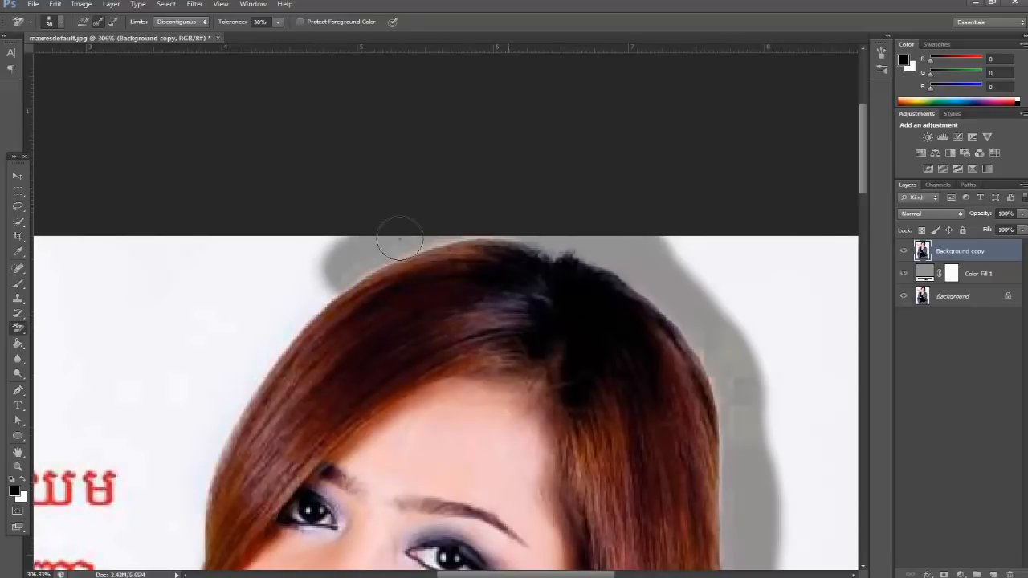
pyautogui.moveTo(265, 318); pyautogui.dragTo(321, 281)
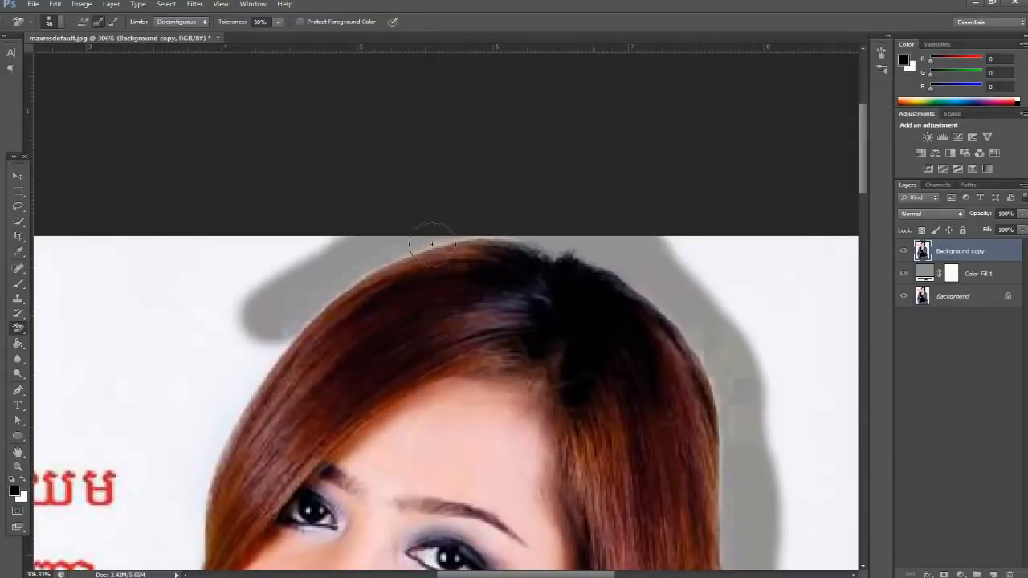
pyautogui.moveTo(354, 339); pyautogui.dragTo(599, 229)
pyautogui.moveTo(429, 301)
pyautogui.mouseDown()
pyautogui.moveTo(506, 293)
pyautogui.moveTo(601, 184)
pyautogui.moveTo(498, 421)
pyautogui.moveTo(540, 292)
pyautogui.mouseUp()
pyautogui.moveTo(508, 498)
pyautogui.mouseDown()
pyautogui.moveTo(429, 340)
pyautogui.moveTo(434, 248)
pyautogui.moveTo(441, 360)
pyautogui.moveTo(429, 444)
pyautogui.moveTo(447, 395)
pyautogui.moveTo(432, 372)
pyautogui.mouseUp()
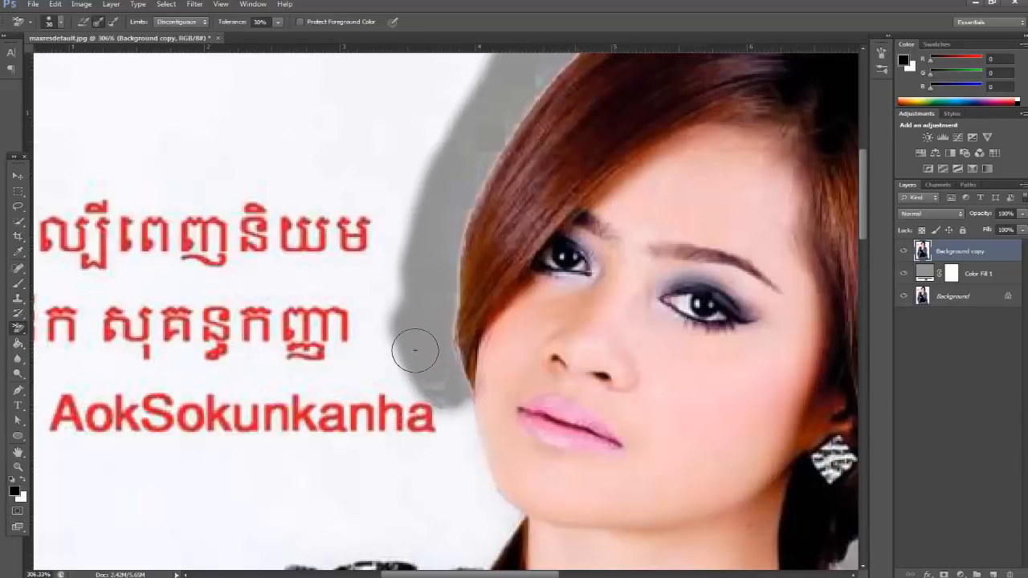
# Review the erased edge around the whole head and activate the Pen tool in Path mode
pyautogui.scroll(-3, 413, 349)
pyautogui.scroll(-1, 423, 363)
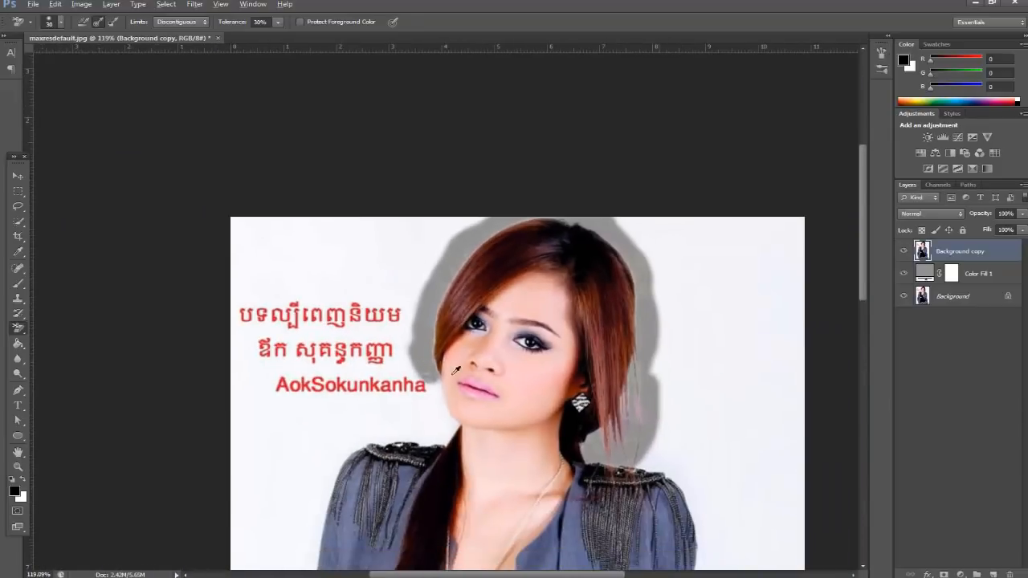
pyautogui.scroll(3, 651, 438)
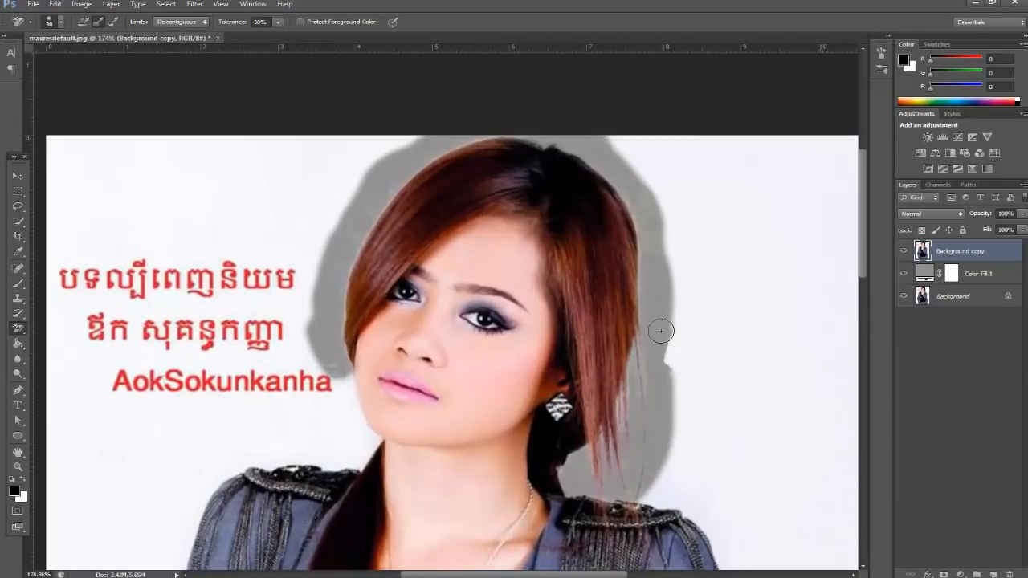
pyautogui.scroll(-2, 665, 350)
pyautogui.moveTo(605, 319)
pyautogui.mouseDown()
pyautogui.moveTo(502, 257)
pyautogui.moveTo(476, 151)
pyautogui.moveTo(494, 162)
pyautogui.mouseUp()
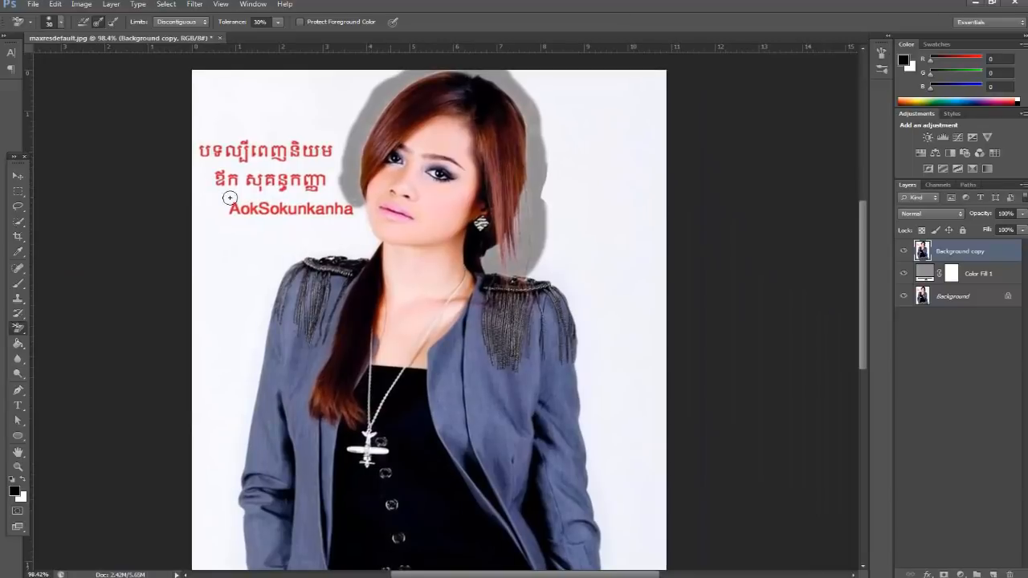
pyautogui.click(19, 391)
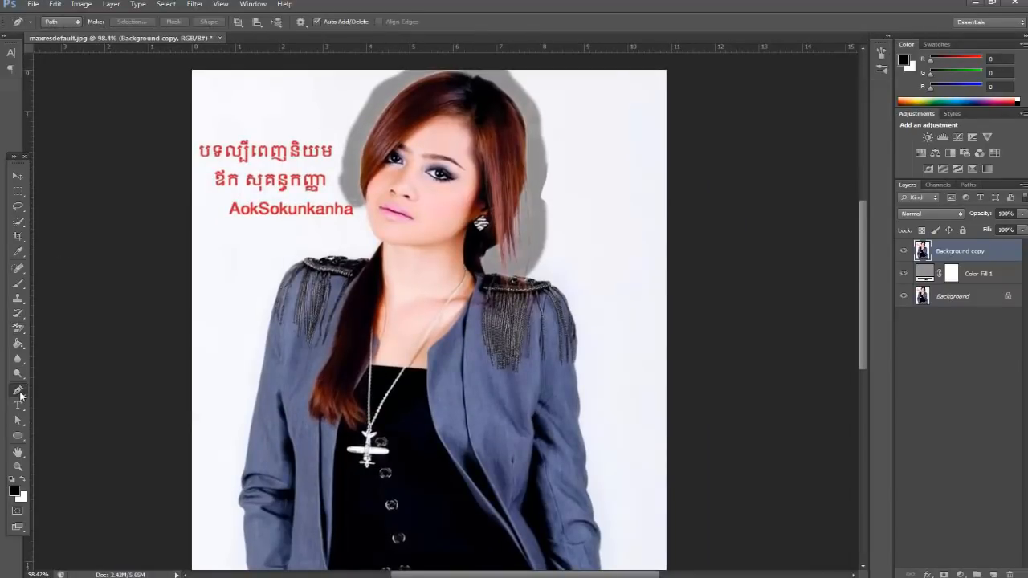
pyautogui.scroll(3, 351, 209)
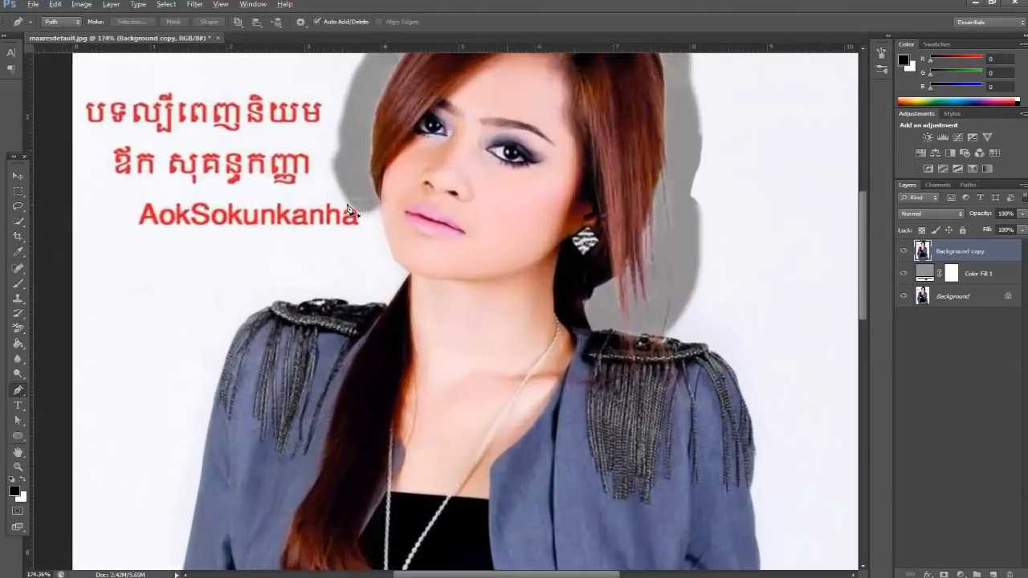
# Temporarily hide the Color Fill 1 and Background layers to check the erased area, then show both again
pyautogui.scroll(-3, 352, 209)
pyautogui.click(903, 275)
pyautogui.click(904, 297)
pyautogui.click(904, 297)
pyautogui.click(904, 274)
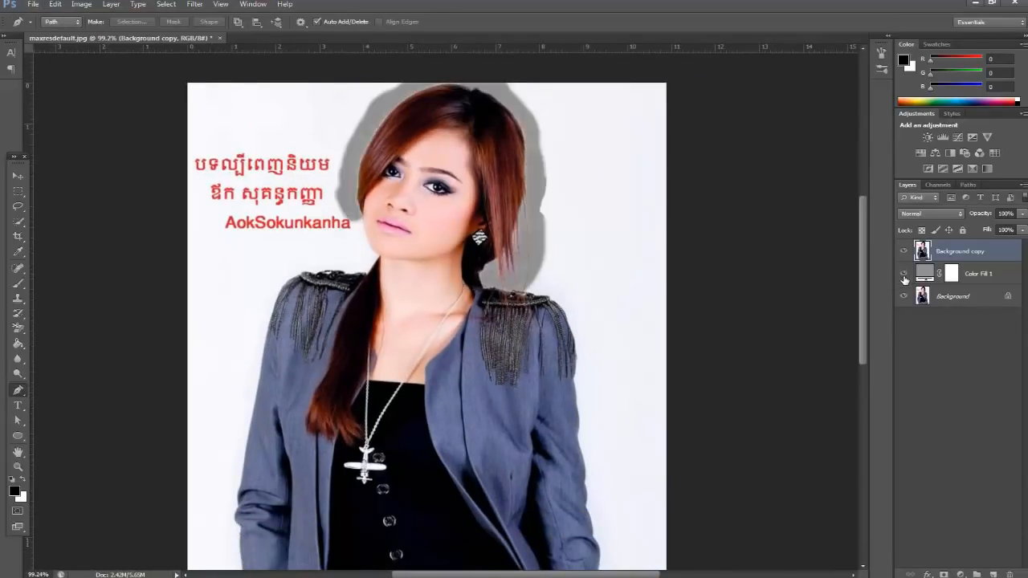
# Start a Pen path at the hair tip beside the cheek and trace the jaw, ponytail edge and text-side epaulette
pyautogui.scroll(5, 335, 205)
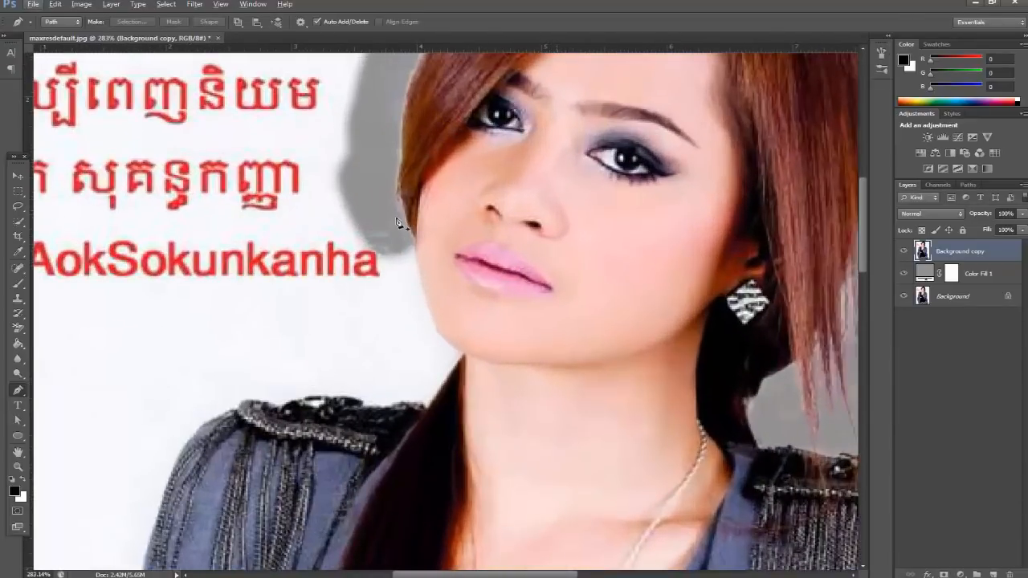
pyautogui.click(397, 218)
pyautogui.click(418, 291)
pyautogui.click(428, 311)
pyautogui.click(445, 344)
pyautogui.moveTo(459, 355); pyautogui.dragTo(464, 358)
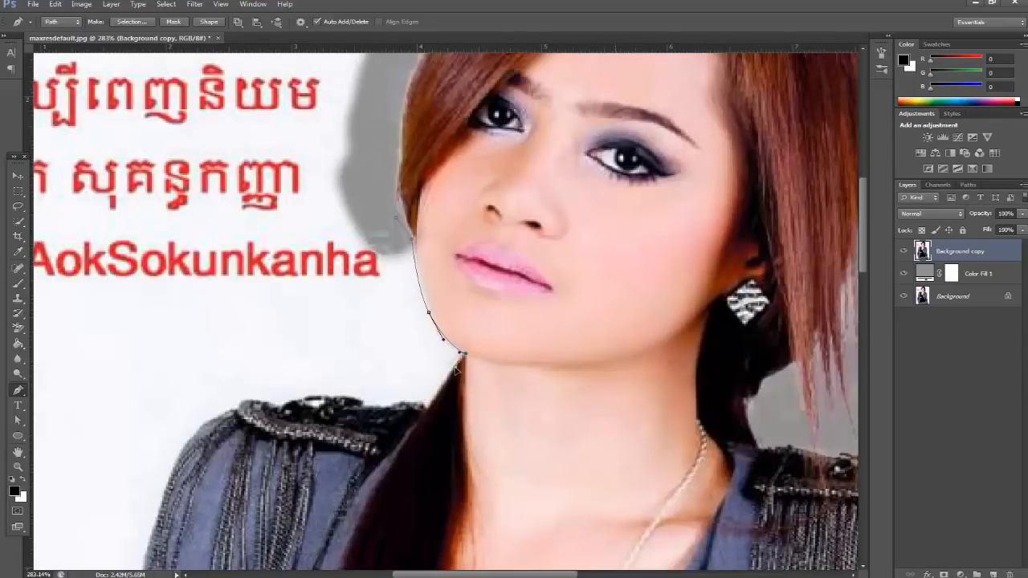
pyautogui.click(429, 410)
pyautogui.moveTo(274, 409); pyautogui.dragTo(479, 296)
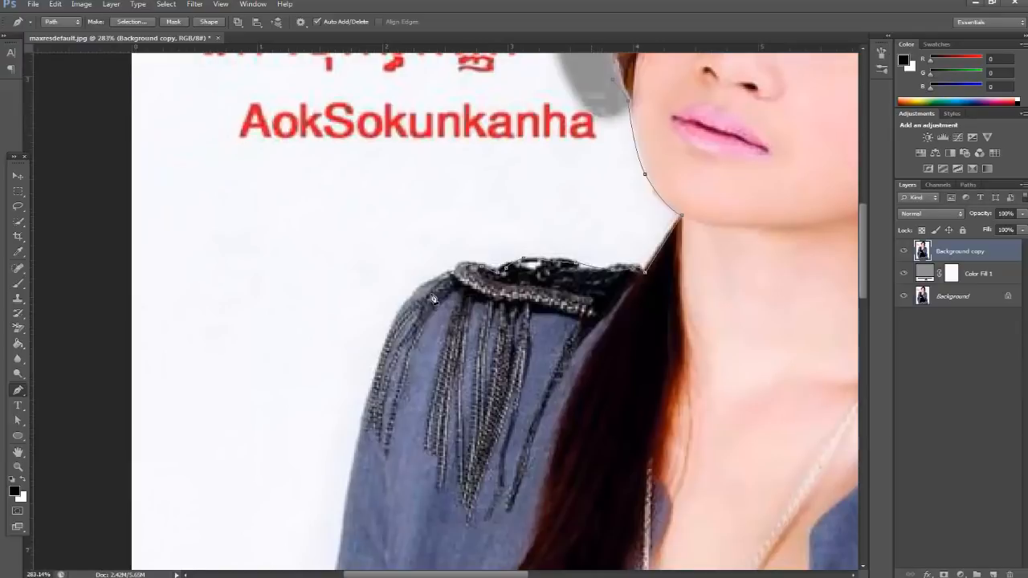
# Continue the path around the text-side shoulder fringe and down the sleeve past the elbow folds to the forearm
pyautogui.moveTo(394, 333); pyautogui.dragTo(384, 368)
pyautogui.moveTo(366, 403); pyautogui.dragTo(362, 416)
pyautogui.scroll(-3, 368, 447)
pyautogui.moveTo(411, 354); pyautogui.dragTo(456, 249)
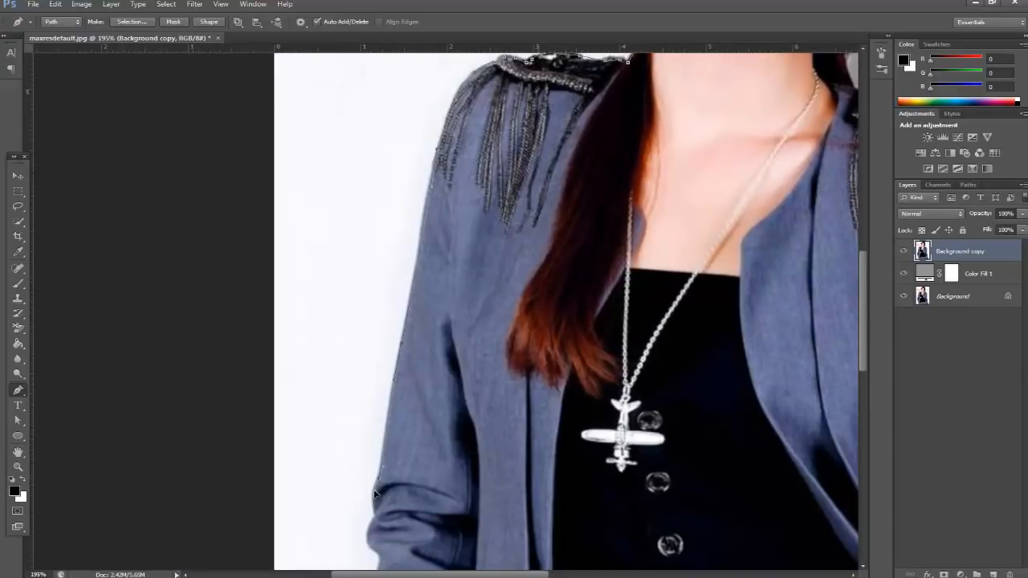
pyautogui.moveTo(406, 494); pyautogui.dragTo(425, 351)
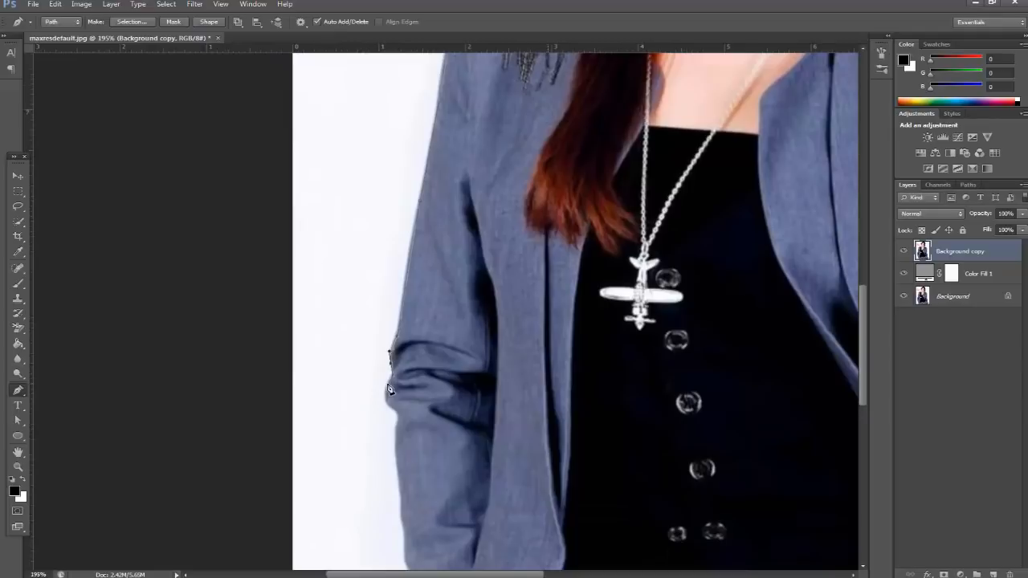
pyautogui.moveTo(392, 411); pyautogui.dragTo(400, 428)
pyautogui.scroll(-3, 398, 438)
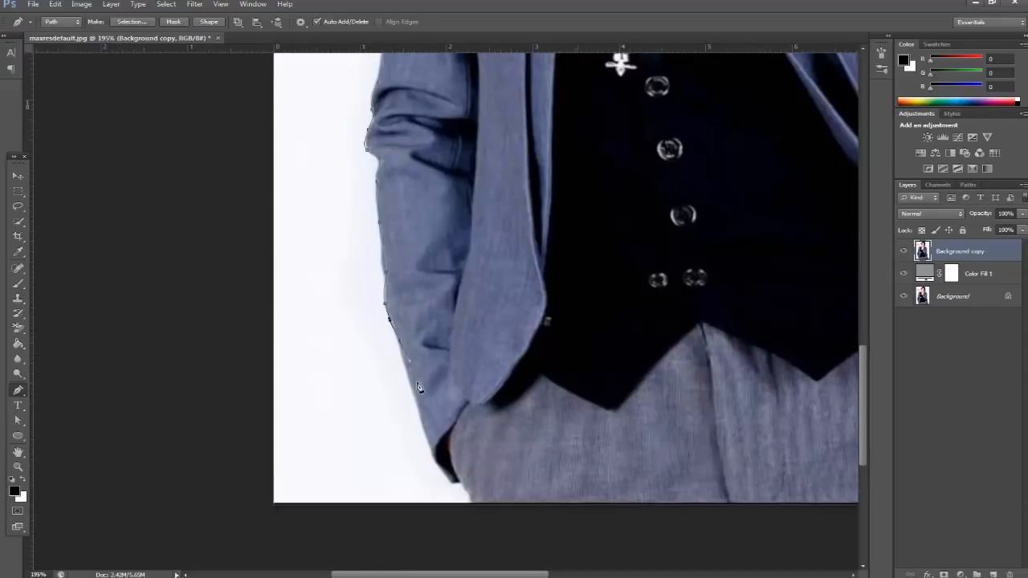
# Trace the path around the text-side cuff and along just below the image's lower edge to beyond the opposite cuff
pyautogui.moveTo(417, 381); pyautogui.dragTo(373, 322)
pyautogui.moveTo(392, 395); pyautogui.dragTo(400, 408)
pyautogui.click(412, 426)
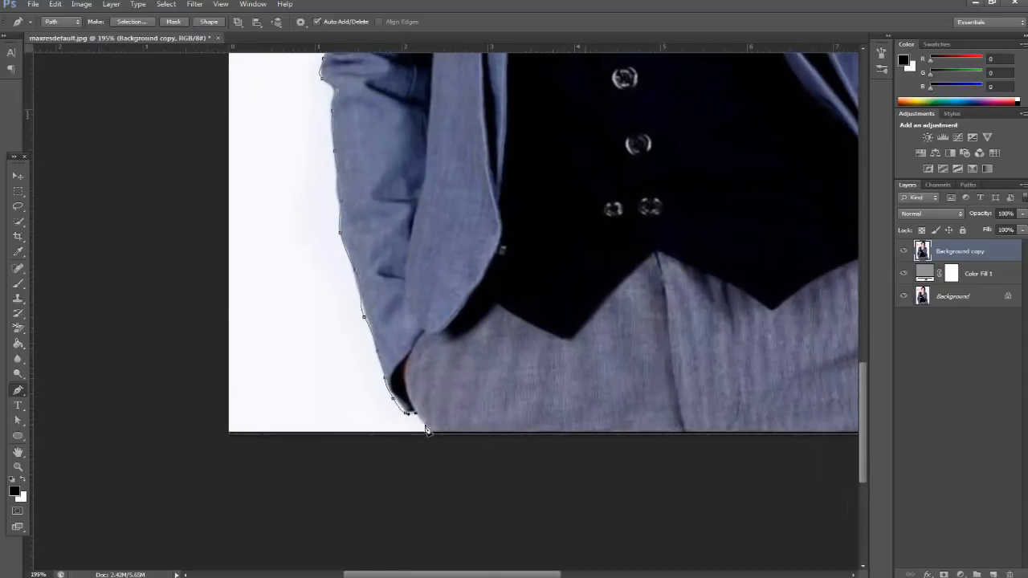
pyautogui.scroll(-2, 427, 443)
pyautogui.moveTo(511, 391); pyautogui.dragTo(314, 323)
pyautogui.click(576, 378)
pyautogui.click(635, 381)
# Trace the path from the opposite cuff up the outer edge of the forearm toward the elbow folds
pyautogui.scroll(4, 635, 372)
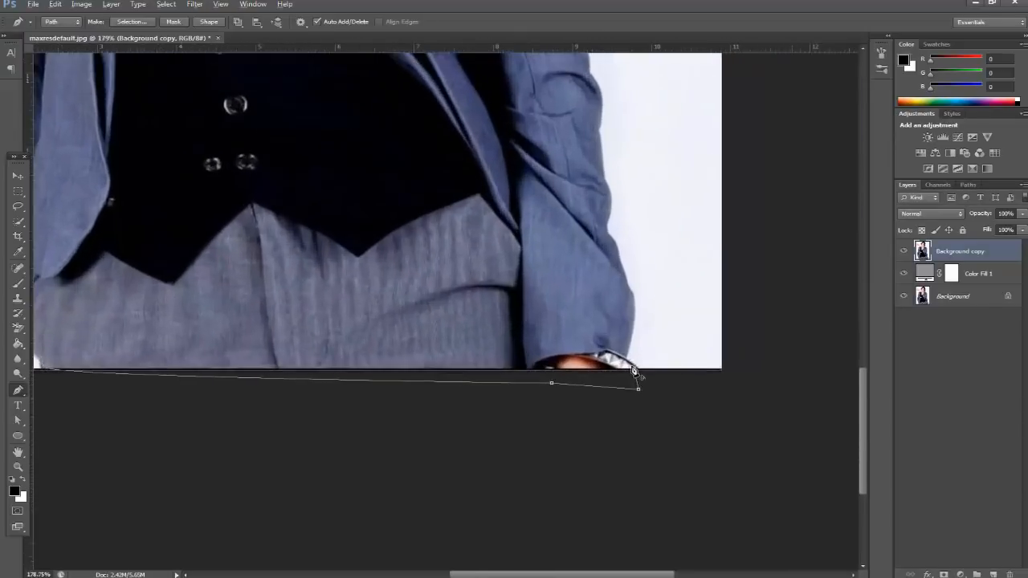
pyautogui.click(642, 255)
pyautogui.click(630, 215)
pyautogui.click(616, 176)
pyautogui.click(604, 131)
pyautogui.moveTo(598, 135); pyautogui.dragTo(554, 351)
pyautogui.click(558, 306)
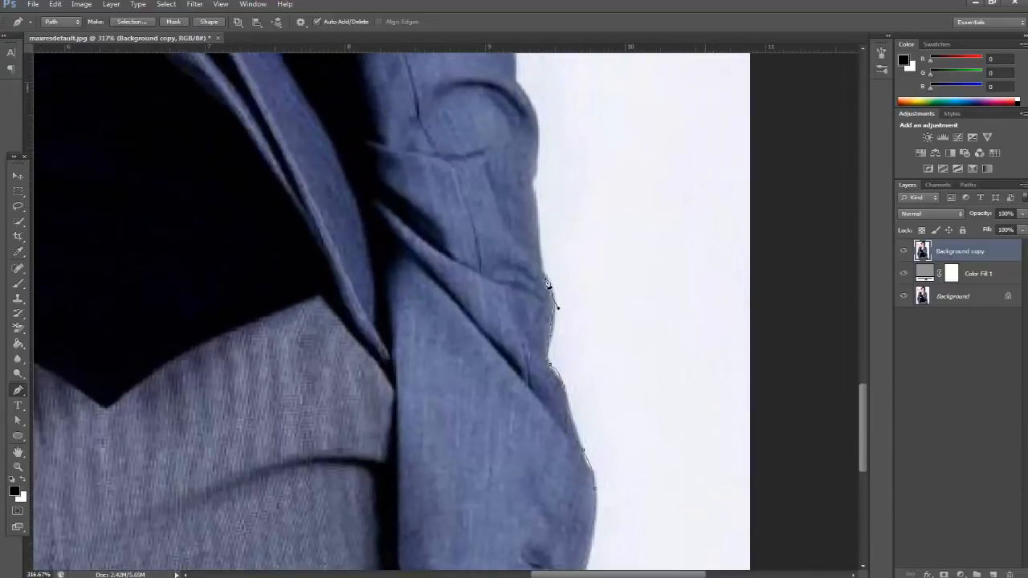
# Continue the path past the elbow folds and up the outer edge of the earring-side upper sleeve
pyautogui.moveTo(563, 216); pyautogui.dragTo(546, 379)
pyautogui.click(527, 428)
pyautogui.moveTo(523, 284); pyautogui.dragTo(501, 418)
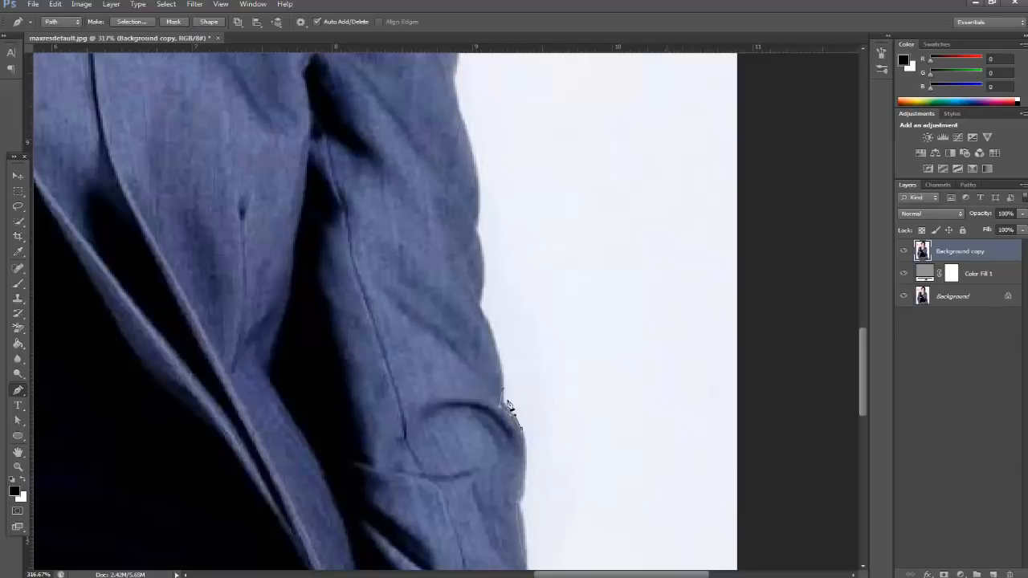
pyautogui.moveTo(487, 315); pyautogui.dragTo(474, 299)
pyautogui.moveTo(475, 231); pyautogui.dragTo(559, 421)
pyautogui.moveTo(515, 343); pyautogui.dragTo(508, 324)
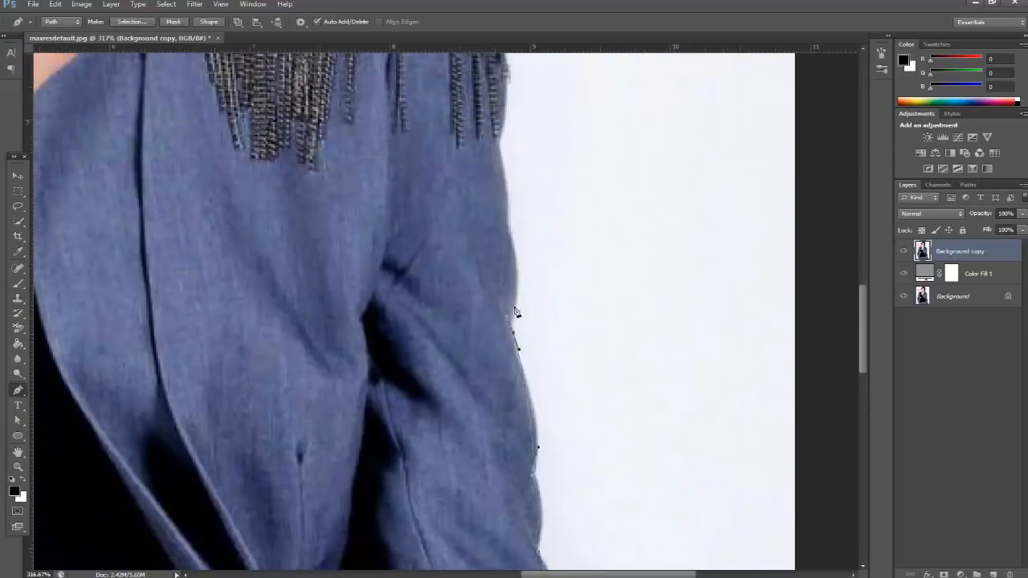
# Trace the path up the earring-side shoulder fringe and across the epaulette to the loose hair strands
pyautogui.moveTo(511, 271); pyautogui.dragTo(552, 445)
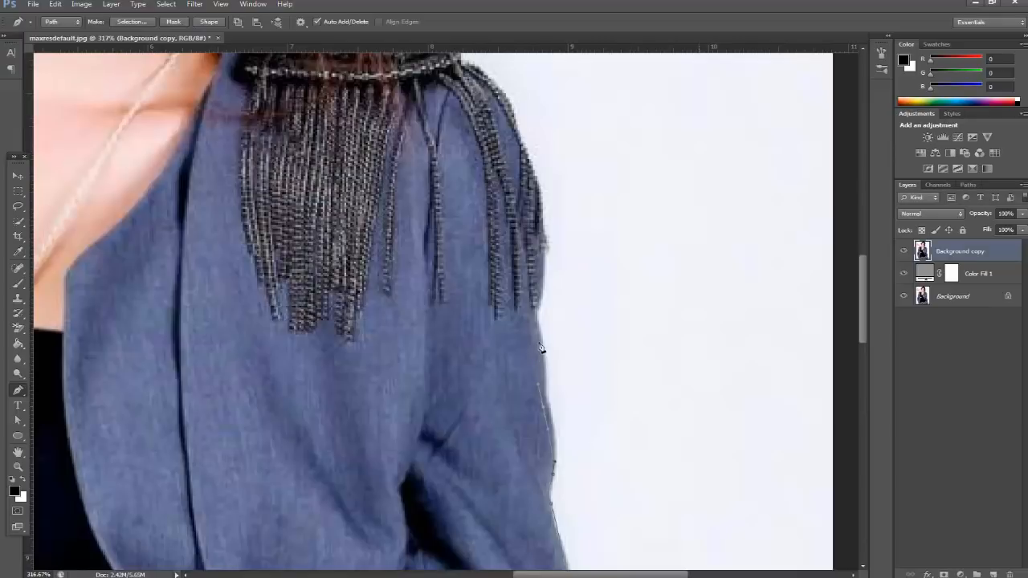
pyautogui.moveTo(540, 306); pyautogui.dragTo(532, 446)
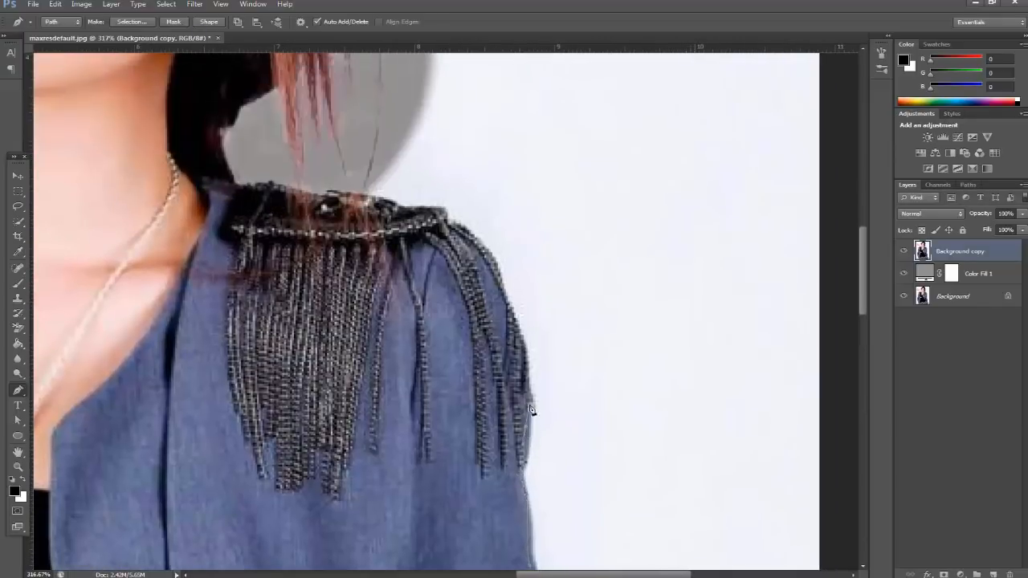
pyautogui.moveTo(507, 299); pyautogui.dragTo(584, 463)
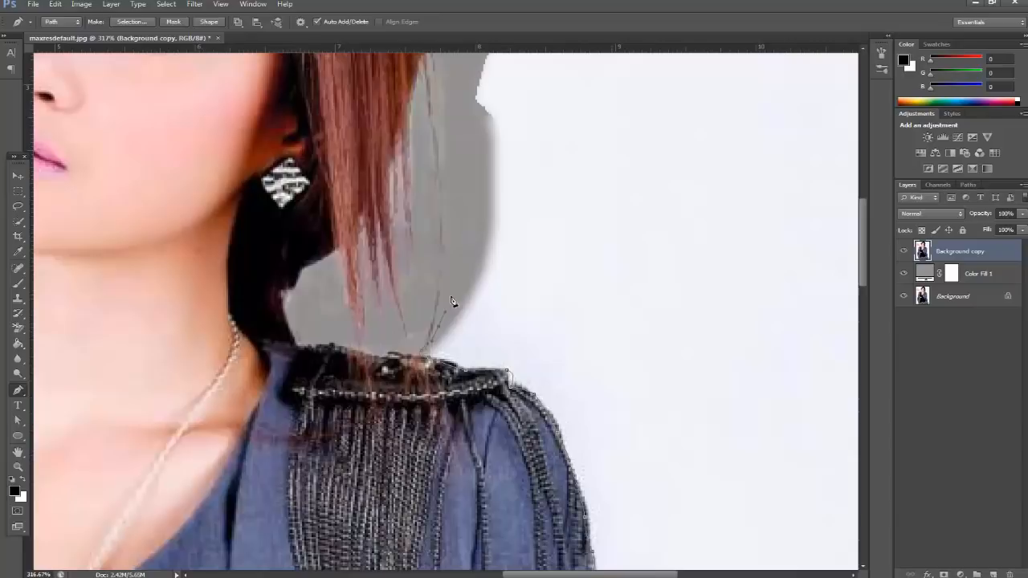
# Run the path through the erased gray area outside the loose strands and around the earring-side hair to the crown
pyautogui.scroll(-5, 467, 297)
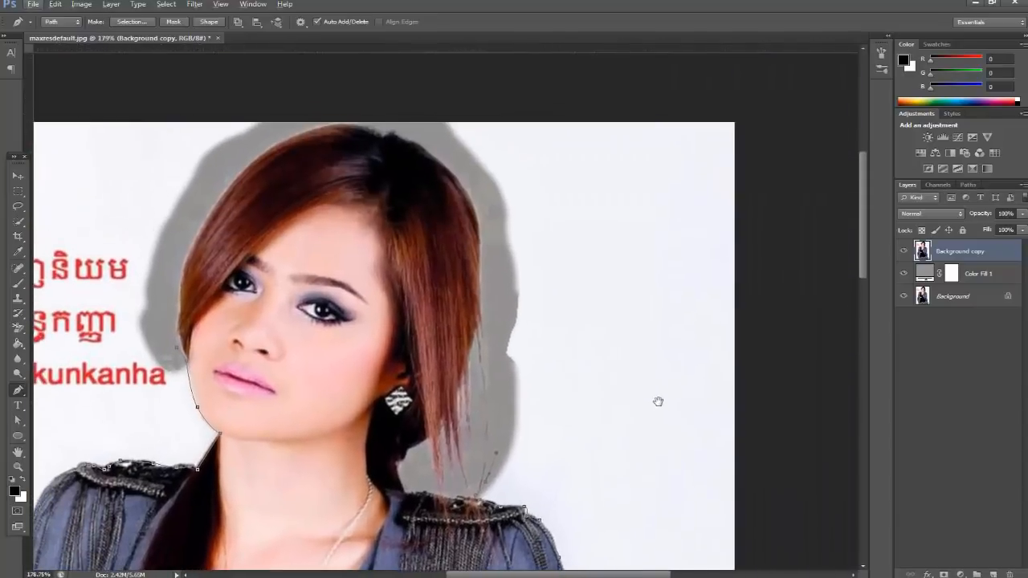
pyautogui.moveTo(500, 343); pyautogui.dragTo(501, 312)
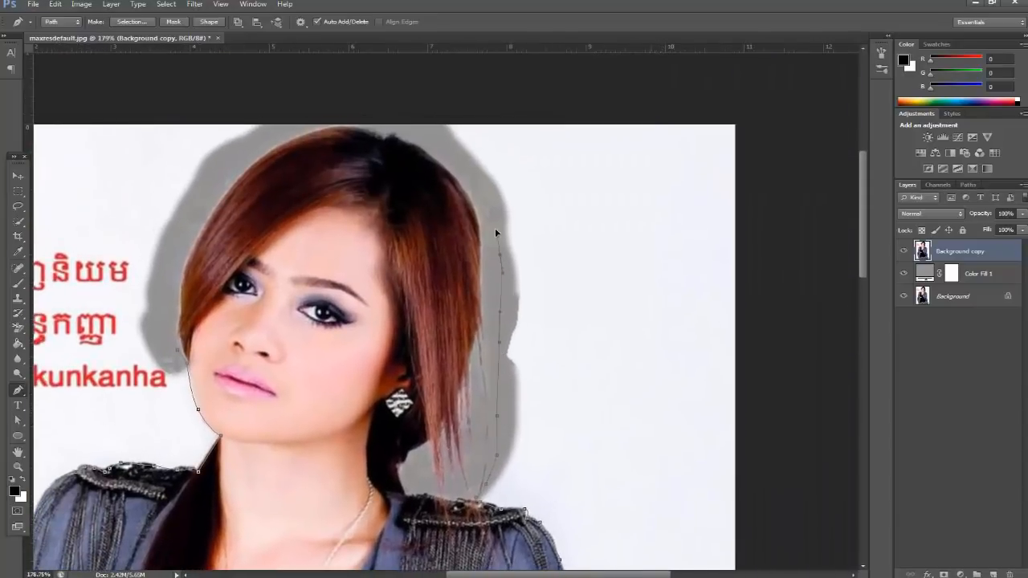
pyautogui.moveTo(482, 174); pyautogui.dragTo(602, 287)
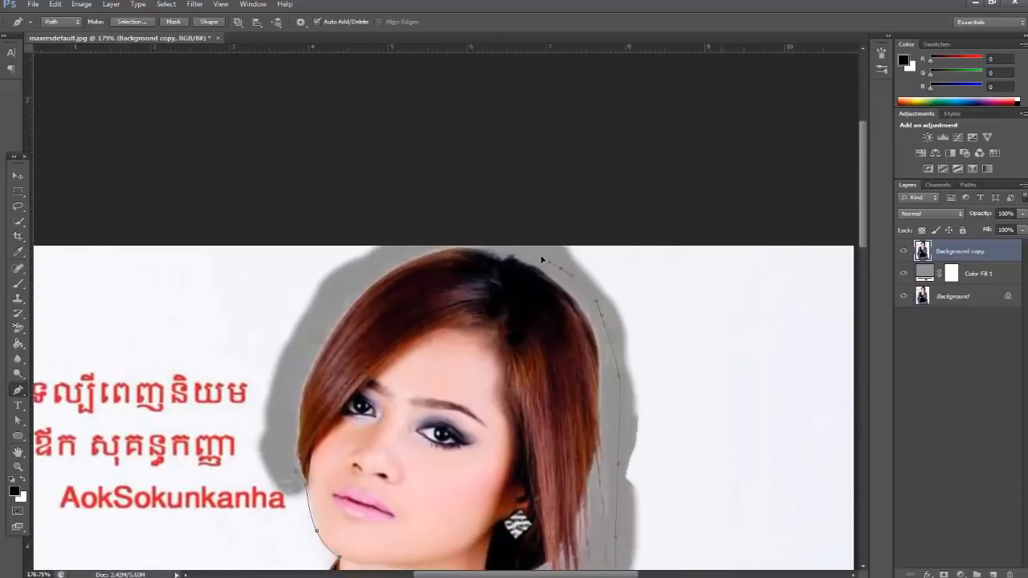
pyautogui.scroll(4, 514, 259)
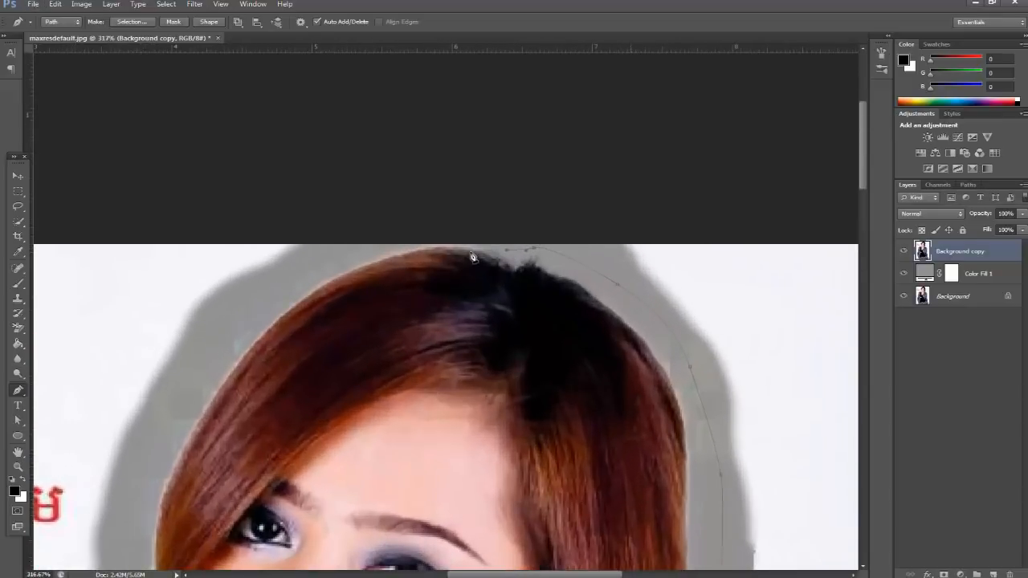
# Continue the path from the crown over the swept hair on the side opposite the earring, staying within the erased gray area
pyautogui.moveTo(458, 243); pyautogui.dragTo(374, 257)
pyautogui.moveTo(297, 295); pyautogui.dragTo(564, 254)
pyautogui.moveTo(526, 280); pyautogui.dragTo(502, 297)
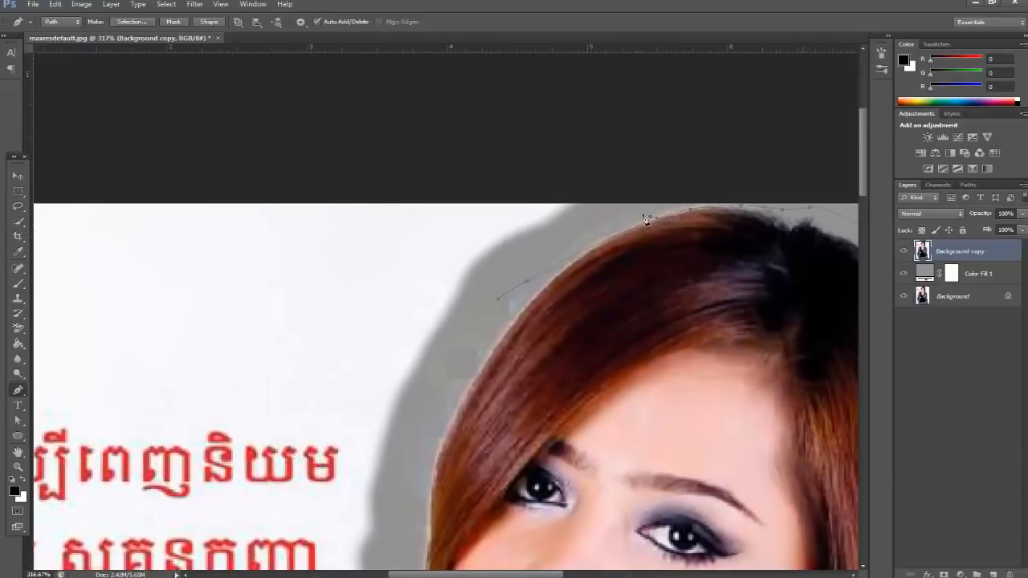
pyautogui.press('super')
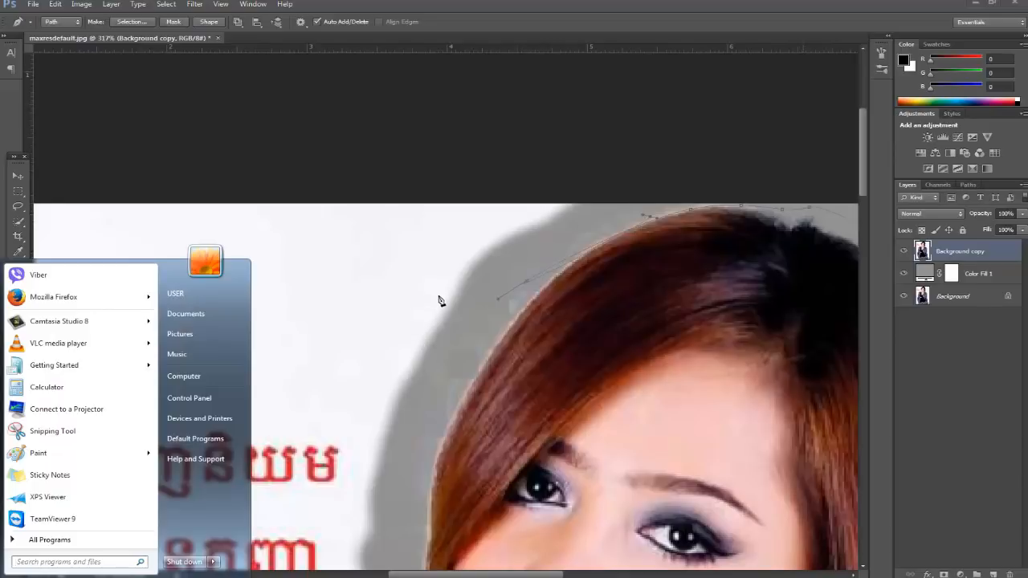
pyautogui.press('super')
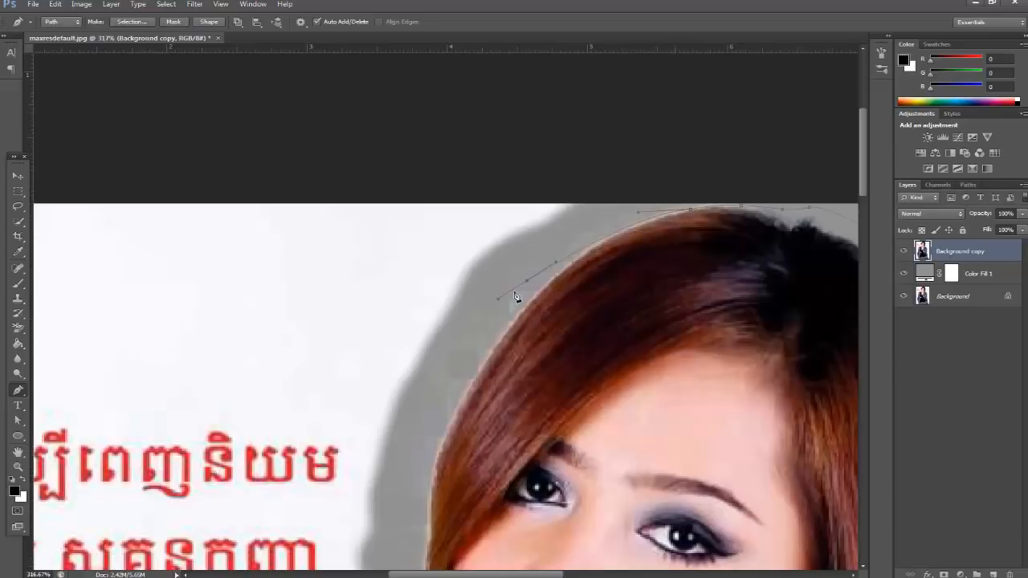
# Run the path down outside the swept hair to the cheek and close it at its starting anchor
pyautogui.moveTo(432, 407); pyautogui.dragTo(432, 409)
pyautogui.moveTo(484, 429); pyautogui.dragTo(509, 252)
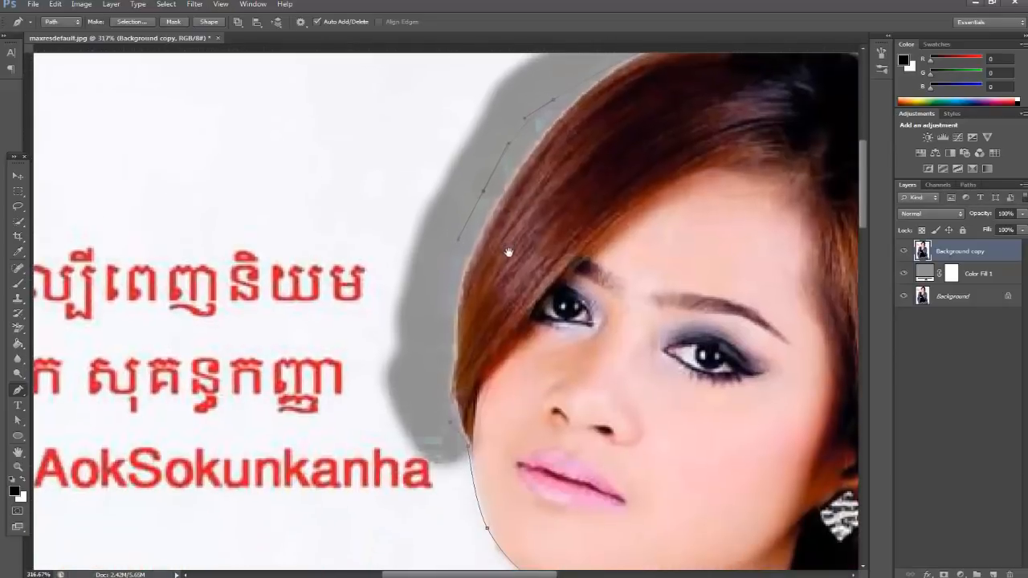
pyautogui.moveTo(443, 322); pyautogui.dragTo(441, 401)
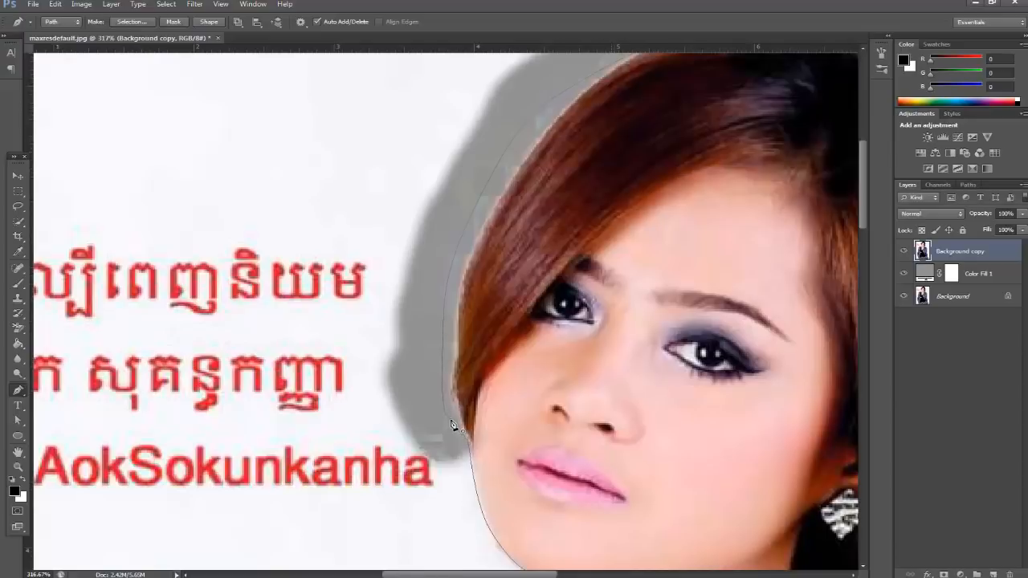
pyautogui.click(451, 421)
# Convert the closed path around the woman into a selection
pyautogui.scroll(-4, 452, 421)
pyautogui.moveTo(657, 408); pyautogui.dragTo(594, 213)
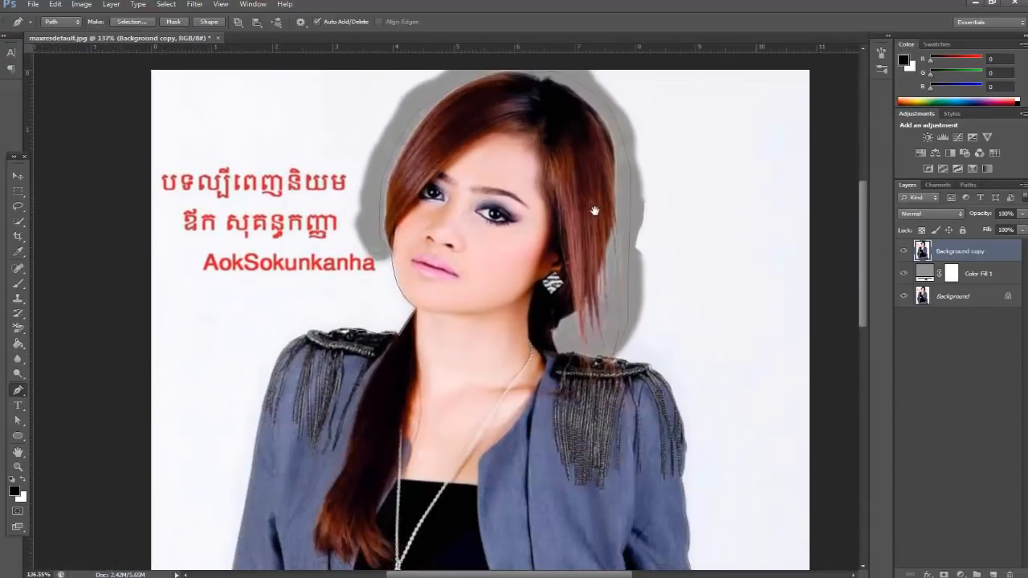
pyautogui.rightClick(631, 283)
pyautogui.click(660, 350)
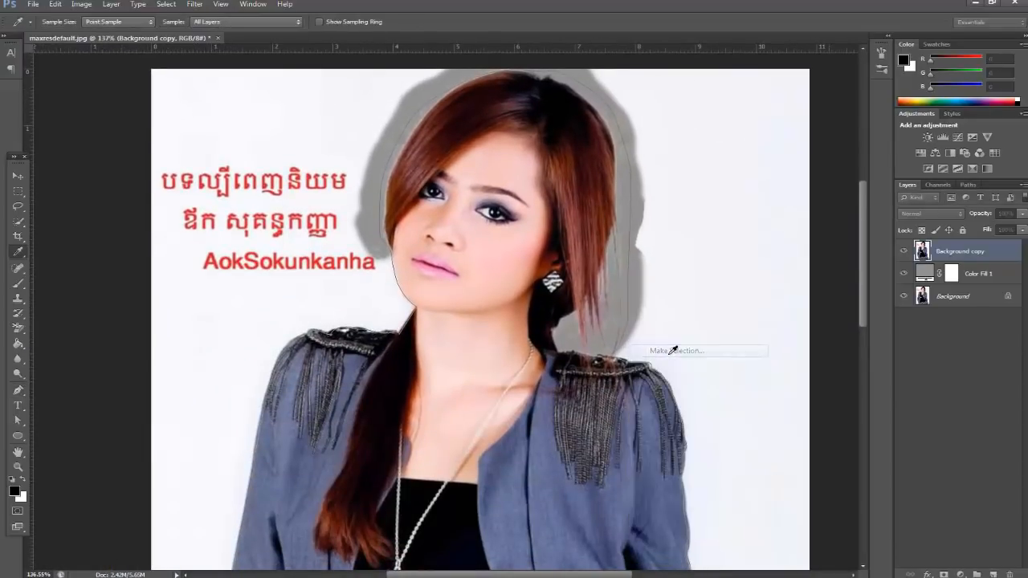
pyautogui.click(579, 173)
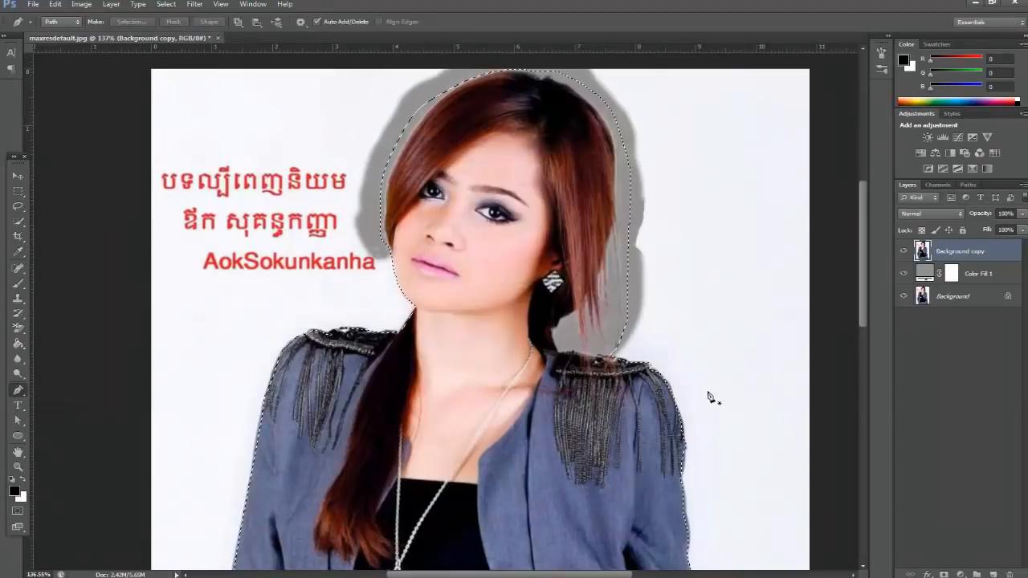
# Duplicate the Background copy layer as Background copy 2 and delete the original Background copy layer
pyautogui.scroll(-4, 673, 367)
pyautogui.scroll(3, 536, 292)
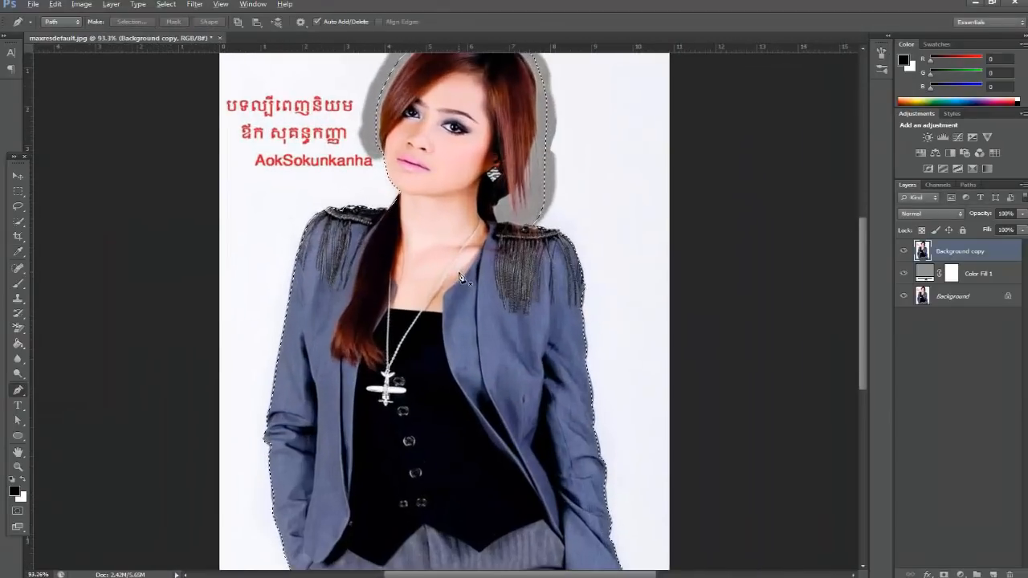
pyautogui.moveTo(536, 292); pyautogui.dragTo(537, 327)
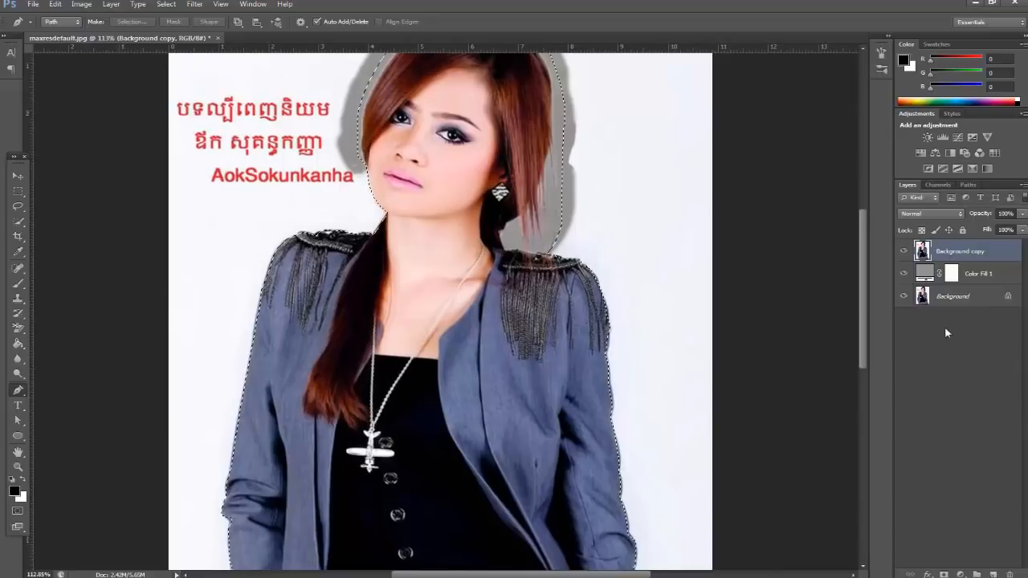
pyautogui.rightClick(929, 252)
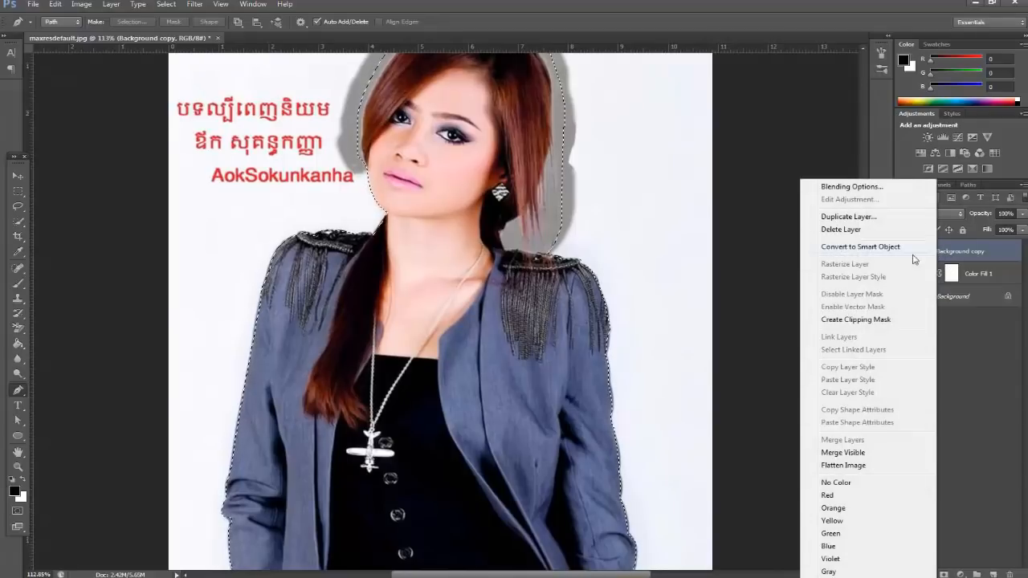
pyautogui.click(849, 217)
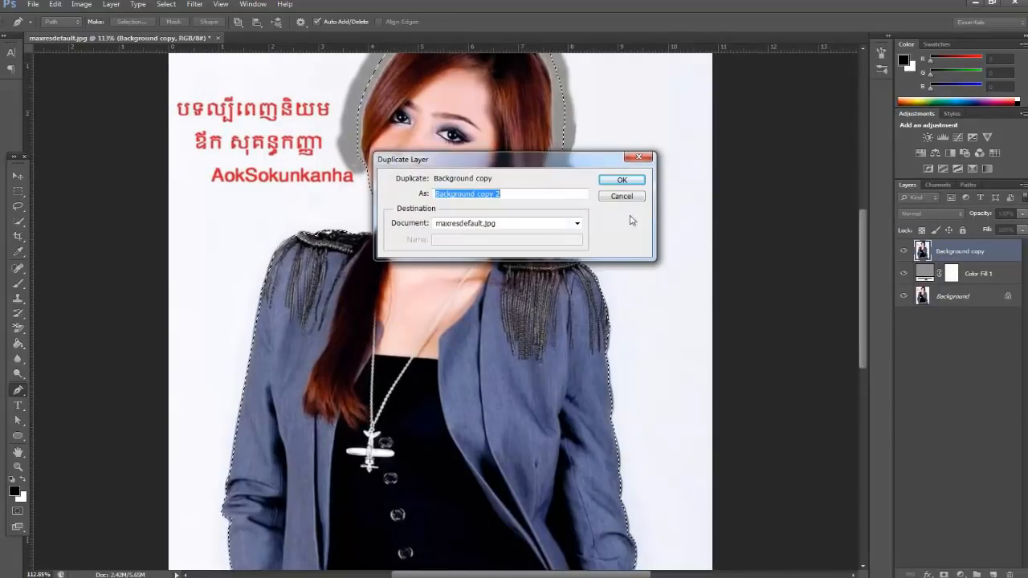
pyautogui.click(620, 180)
pyautogui.moveTo(968, 276); pyautogui.dragTo(1010, 573)
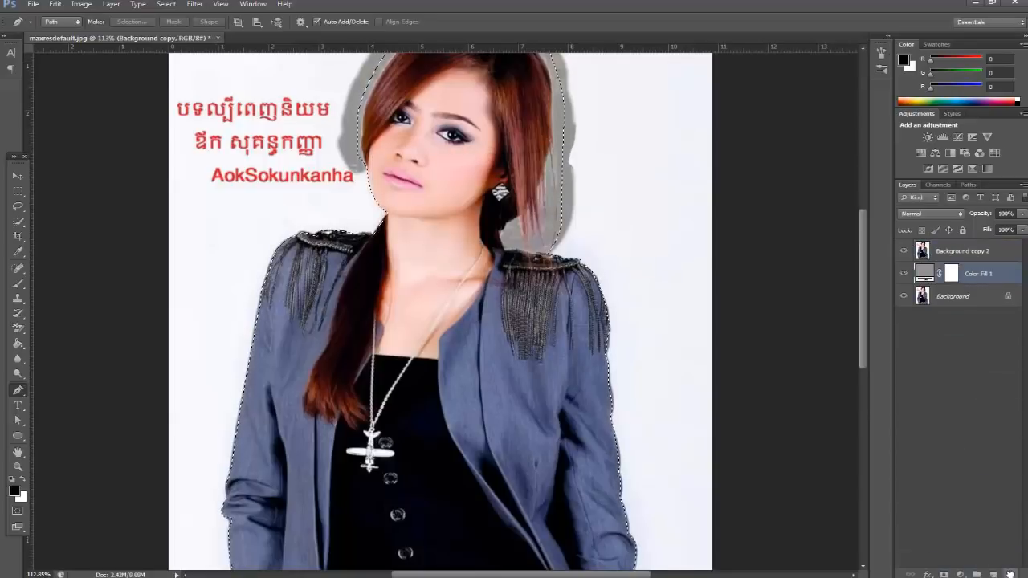
# Check the layer stack by hiding and reshowing the Color Fill 1 and Background layers
pyautogui.click(901, 277)
pyautogui.click(904, 298)
pyautogui.click(904, 298)
pyautogui.click(902, 274)
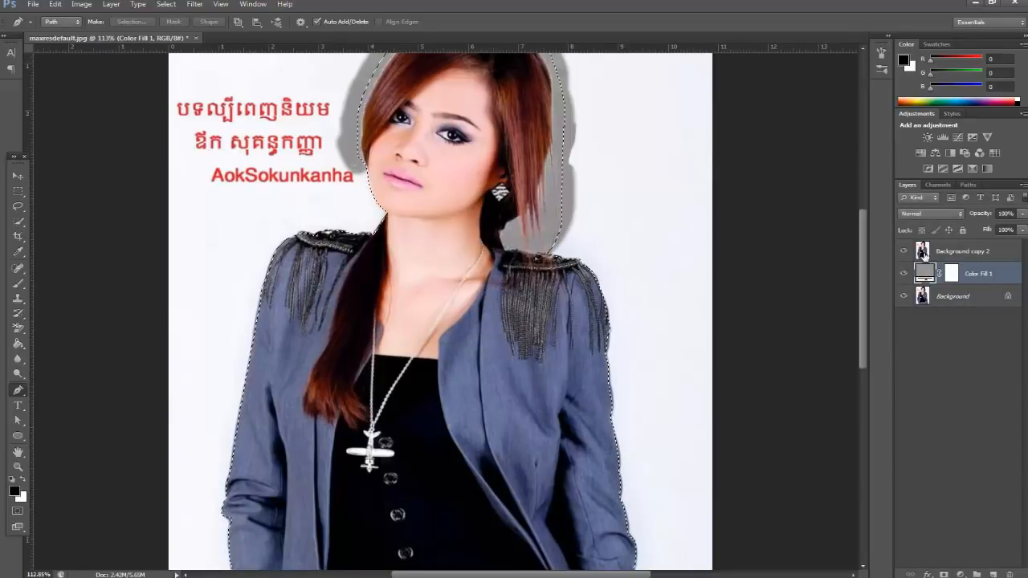
# Invert the selection and delete everything outside the woman's outline on the Background copy 2 layer
pyautogui.click(926, 251)
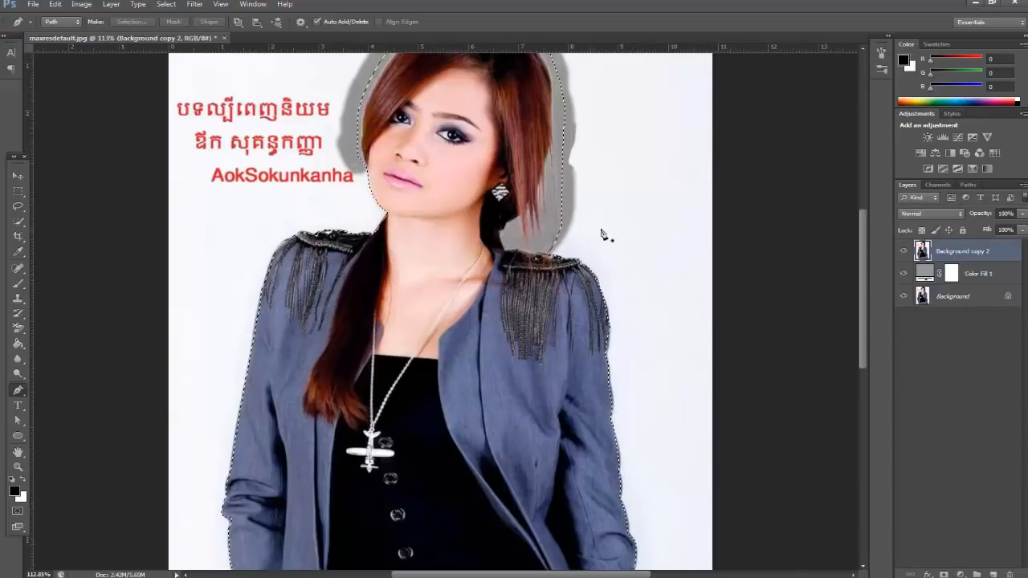
pyautogui.click(165, 4)
pyautogui.click(175, 49)
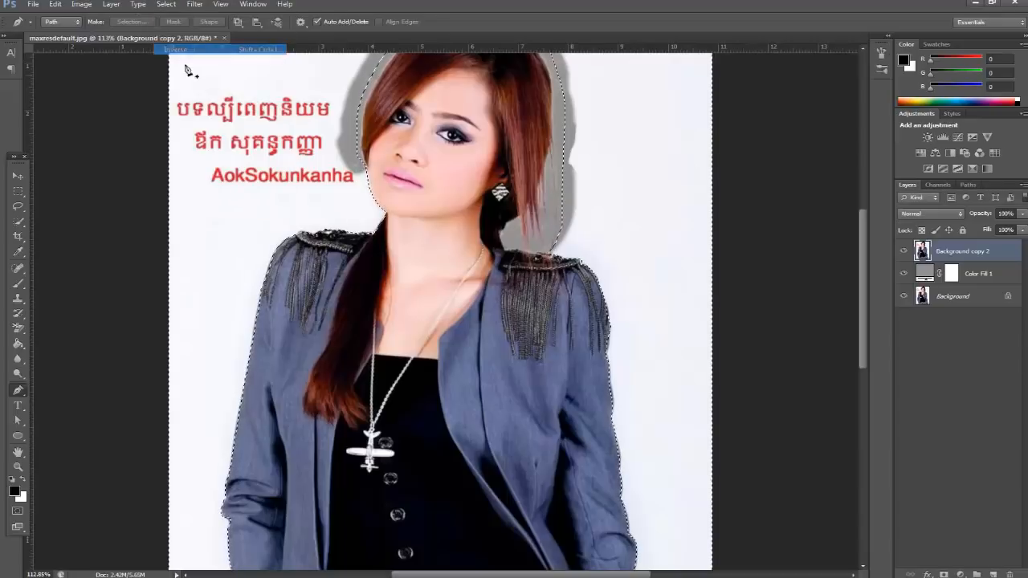
pyautogui.press('Delete')
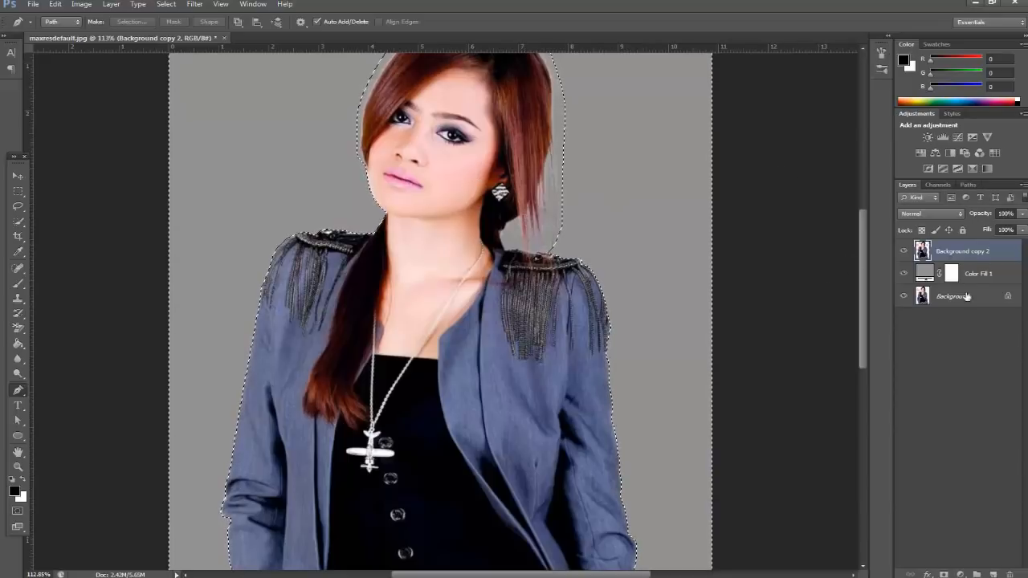
# Duplicate the Background copy 2 layer as Background copy 3 and delete the Background copy 2 layer
pyautogui.rightClick(991, 254)
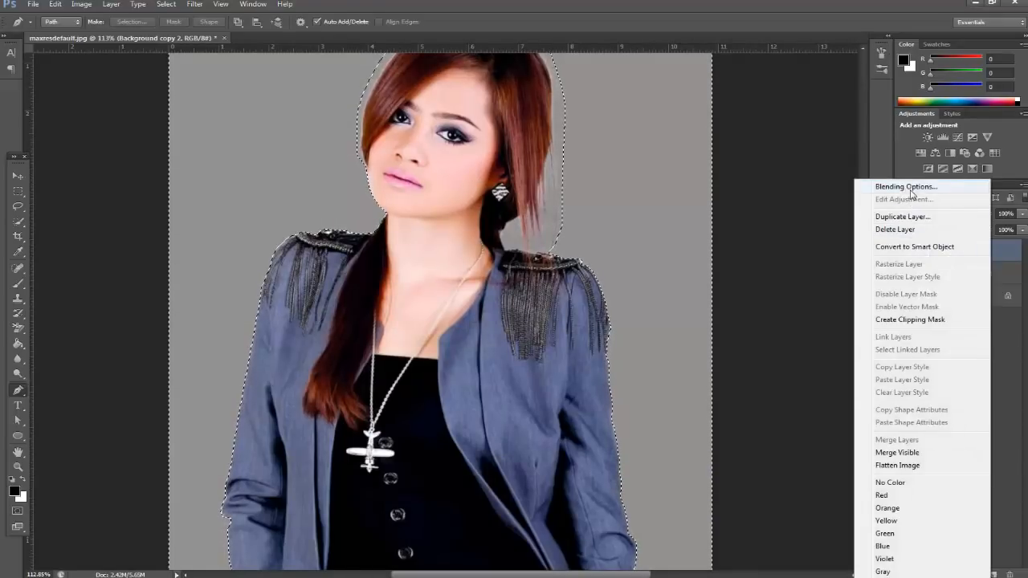
pyautogui.click(903, 217)
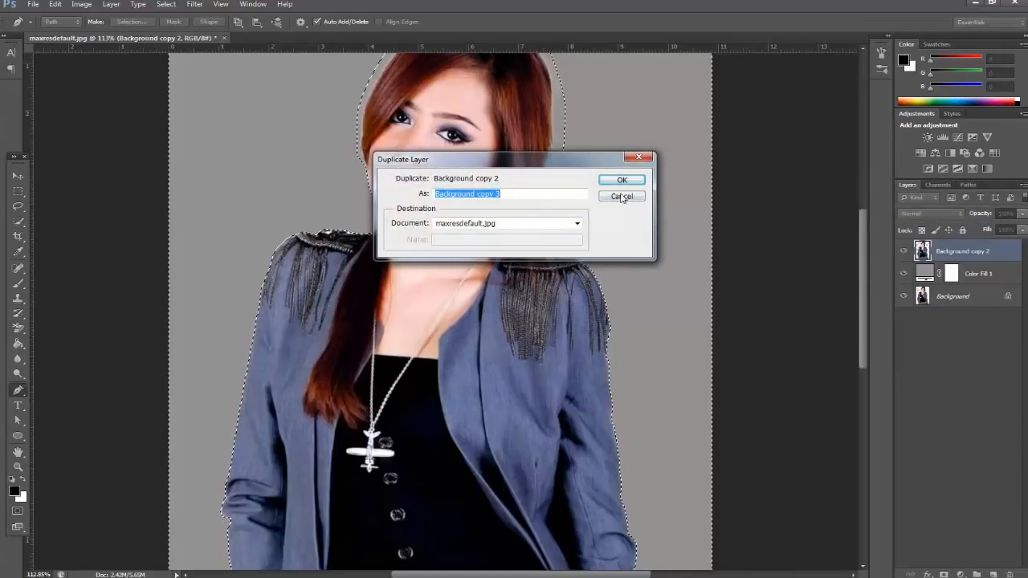
pyautogui.click(633, 181)
pyautogui.click(952, 274)
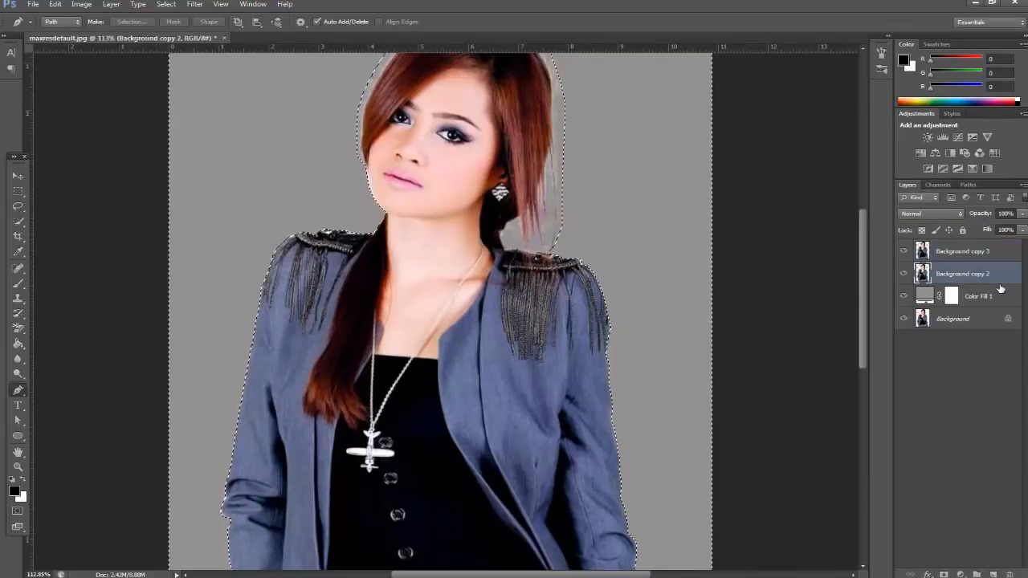
pyautogui.moveTo(1001, 286); pyautogui.dragTo(1010, 576)
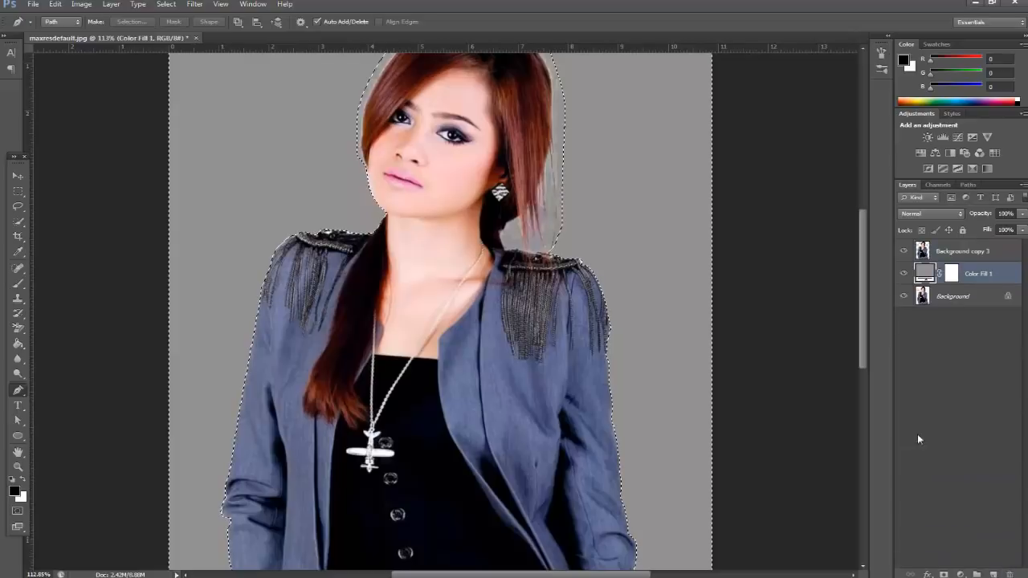
# Preview the cutout with the Color Fill 1 and Background layers briefly hidden, and clear the selection
pyautogui.moveTo(903, 277); pyautogui.dragTo(903, 297)
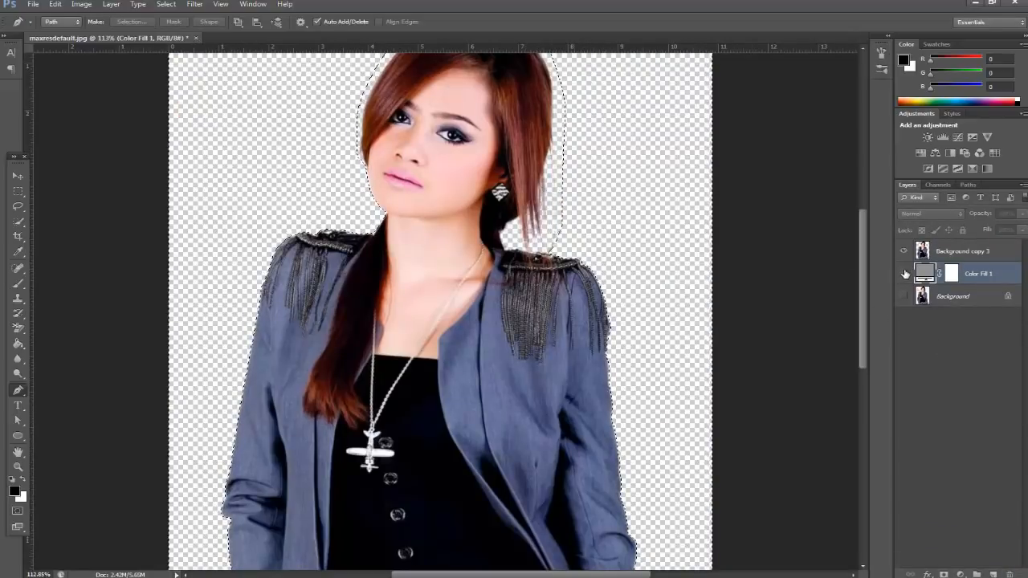
pyautogui.moveTo(906, 274); pyautogui.dragTo(903, 297)
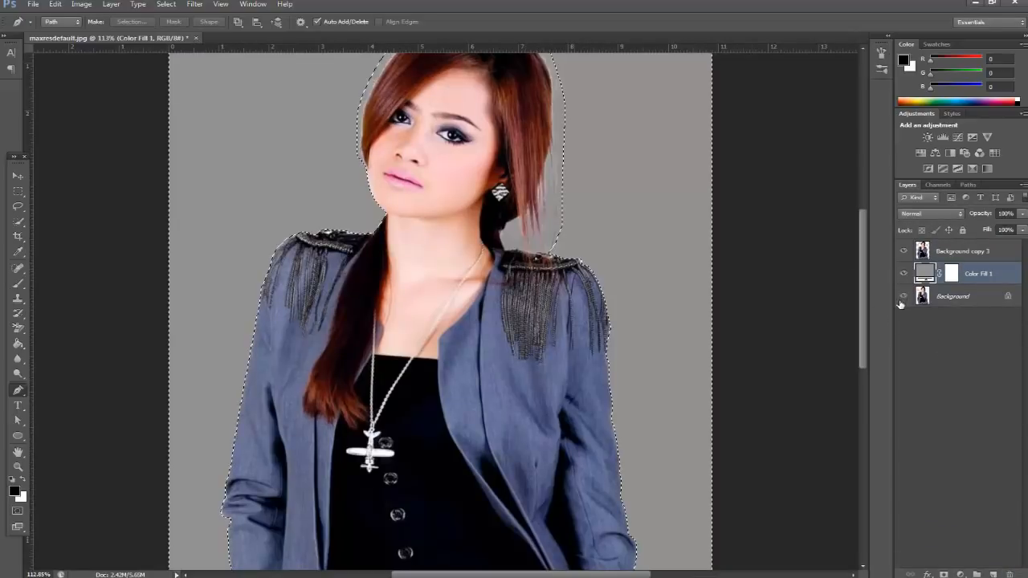
pyautogui.click(171, 5)
pyautogui.click(187, 32)
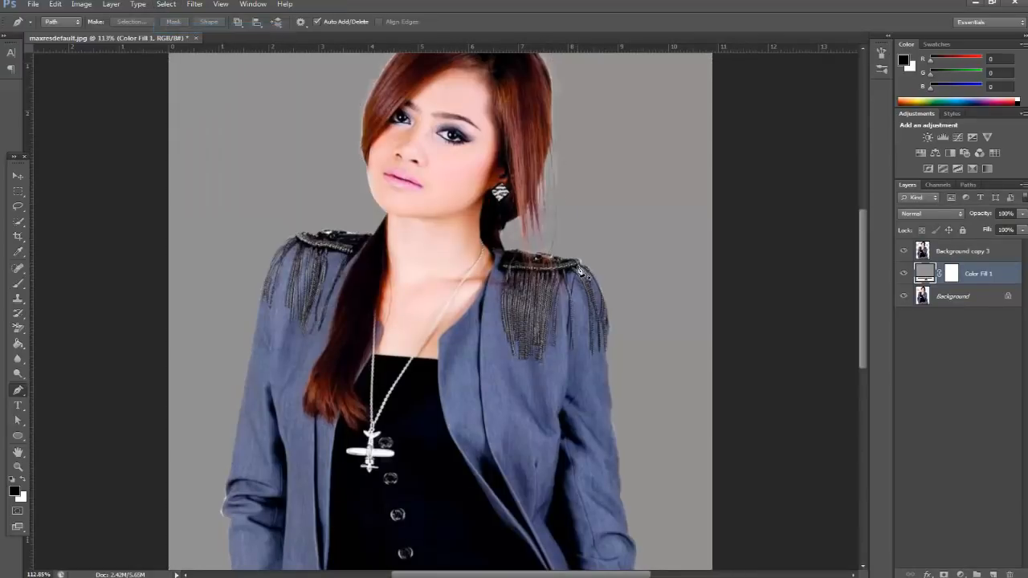
# Examine the cutout's edges around the sleeves, shoulders and hair against the gray fill
pyautogui.scroll(-2, 573, 274)
pyautogui.press('super')
pyautogui.press('super')
pyautogui.scroll(-4, 589, 194)
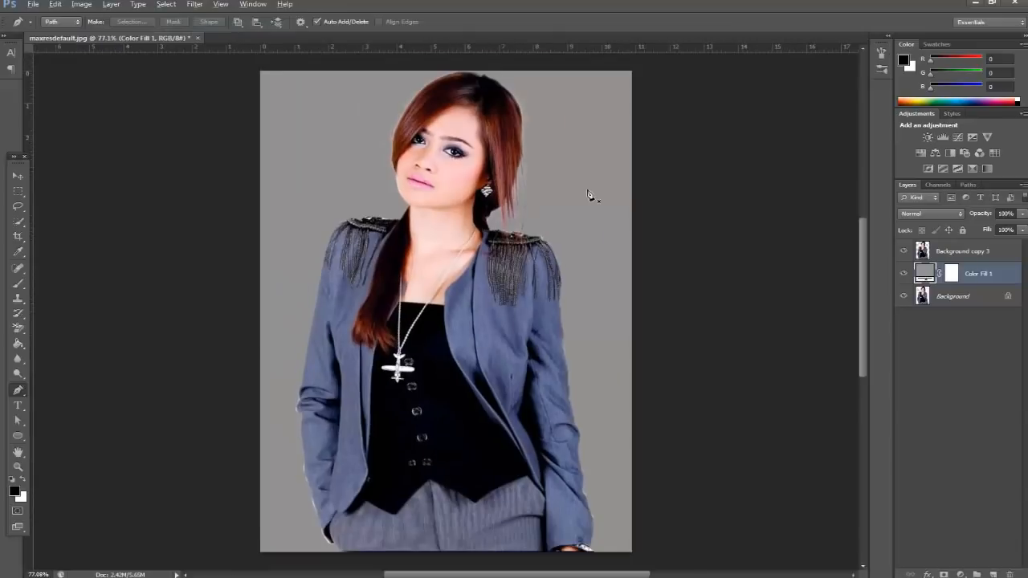
pyautogui.scroll(3, 329, 434)
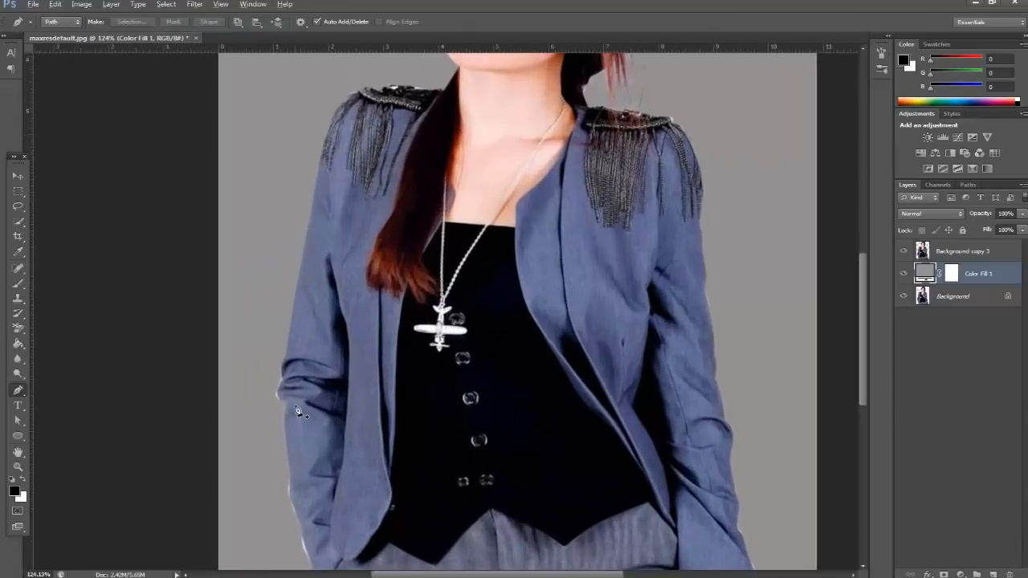
pyautogui.scroll(-3, 299, 412)
pyautogui.moveTo(529, 250); pyautogui.dragTo(543, 327)
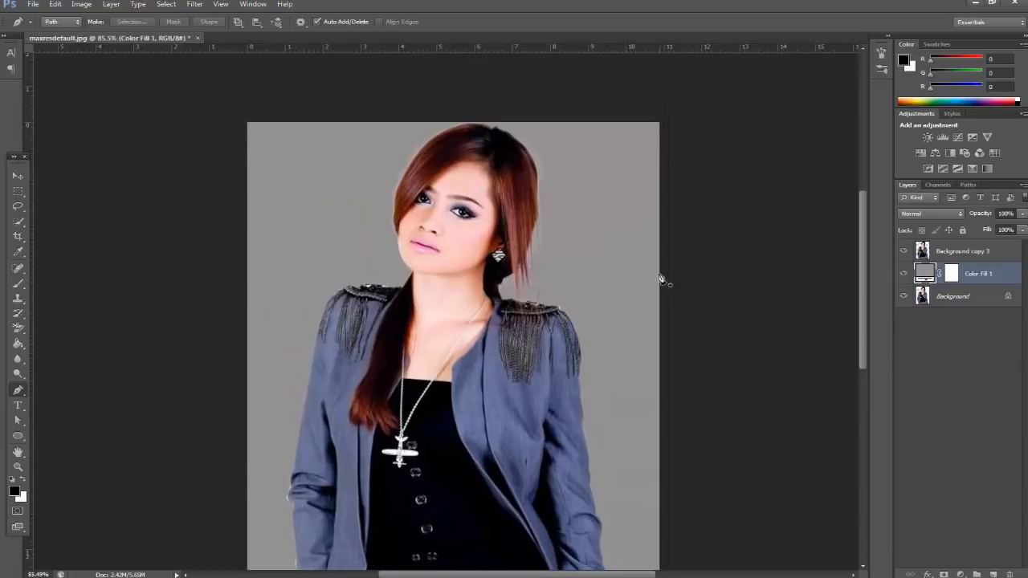
# Load the Background copy 3 layer's outline as a selection, save it as an alpha channel and display that channel alone
pyautogui.click(972, 258)
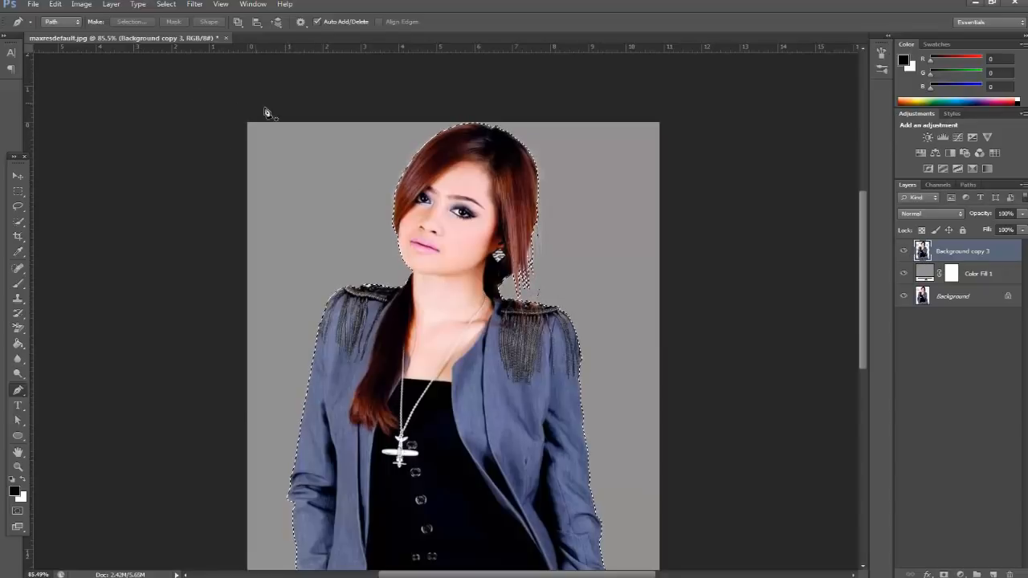
pyautogui.click(253, 4)
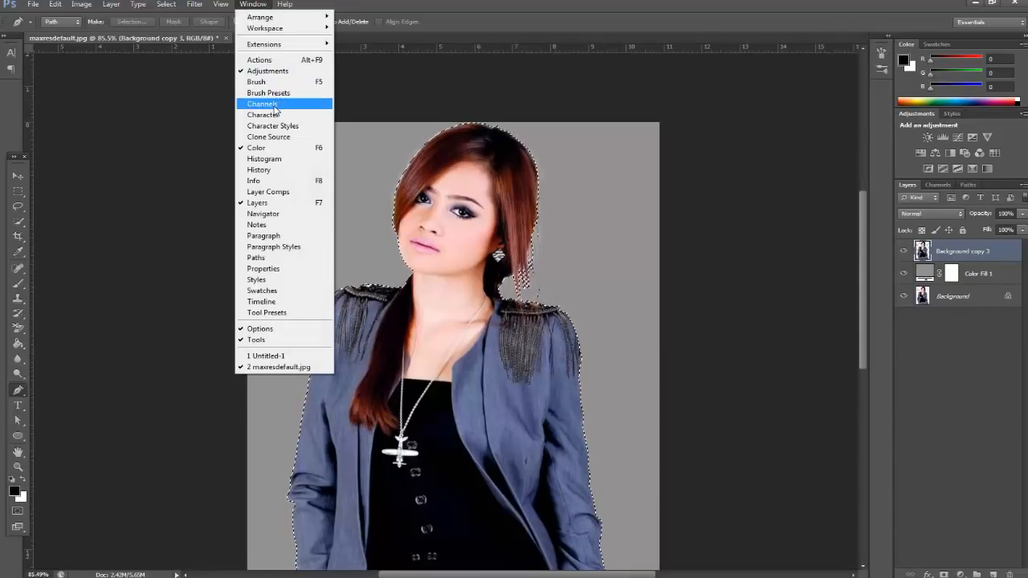
pyautogui.click(265, 104)
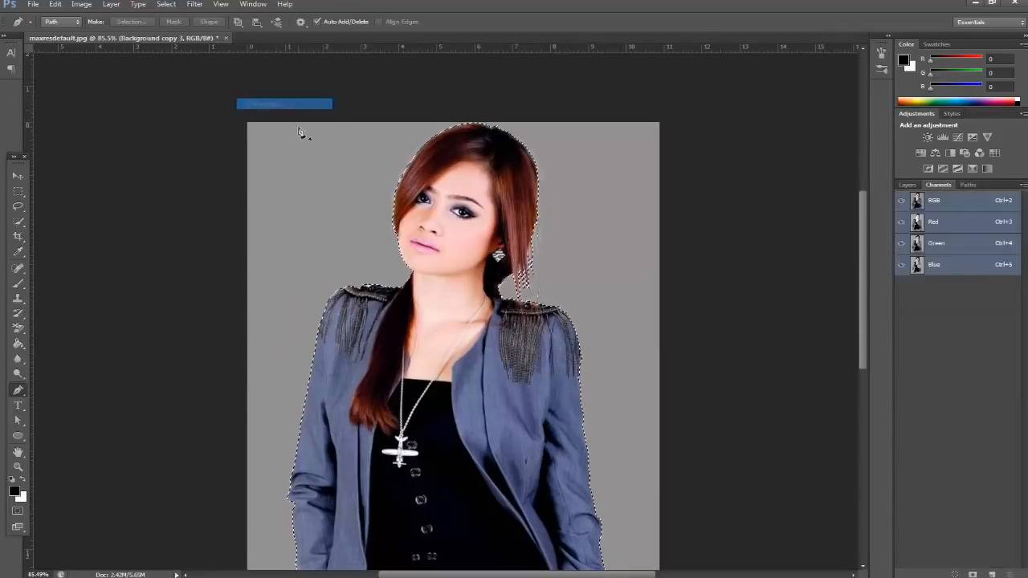
pyautogui.click(975, 574)
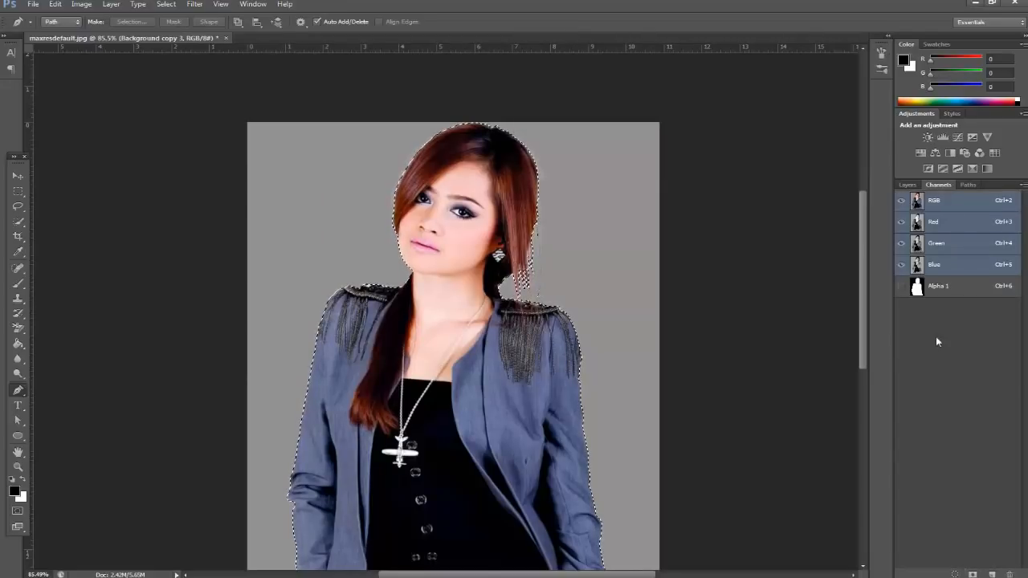
pyautogui.click(936, 288)
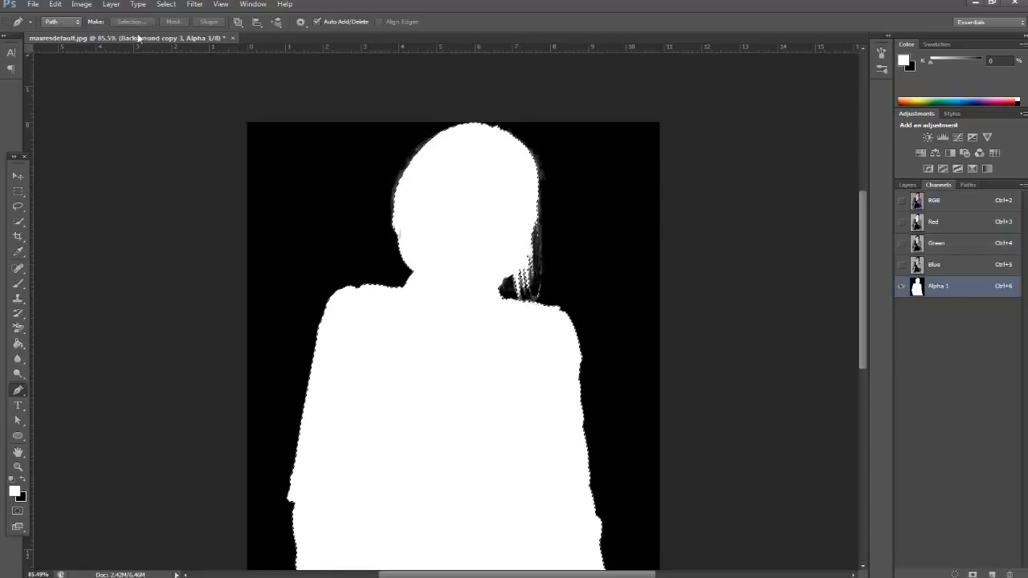
pyautogui.click(82, 6)
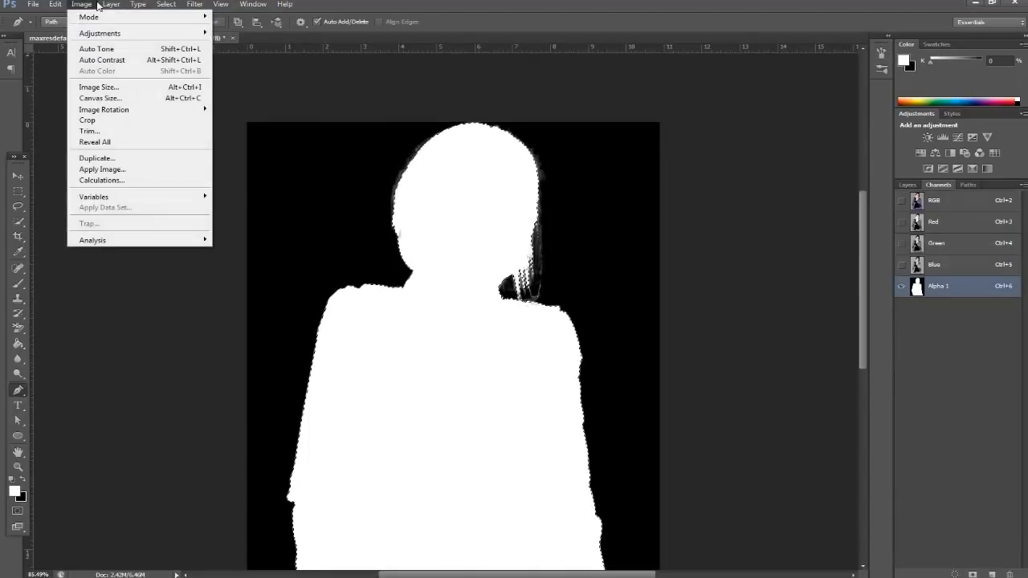
pyautogui.moveTo(140, 8)
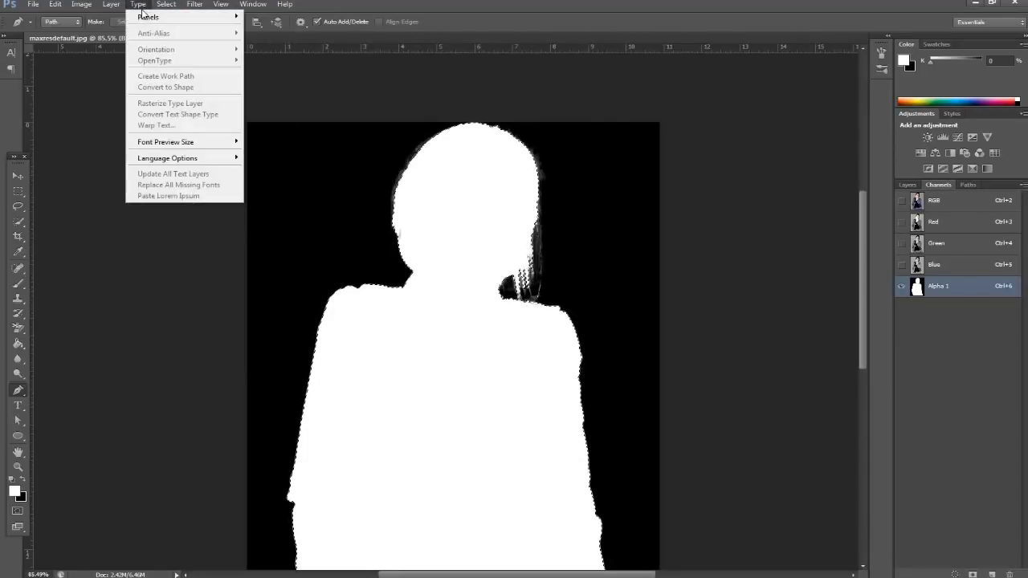
pyautogui.moveTo(58, 7)
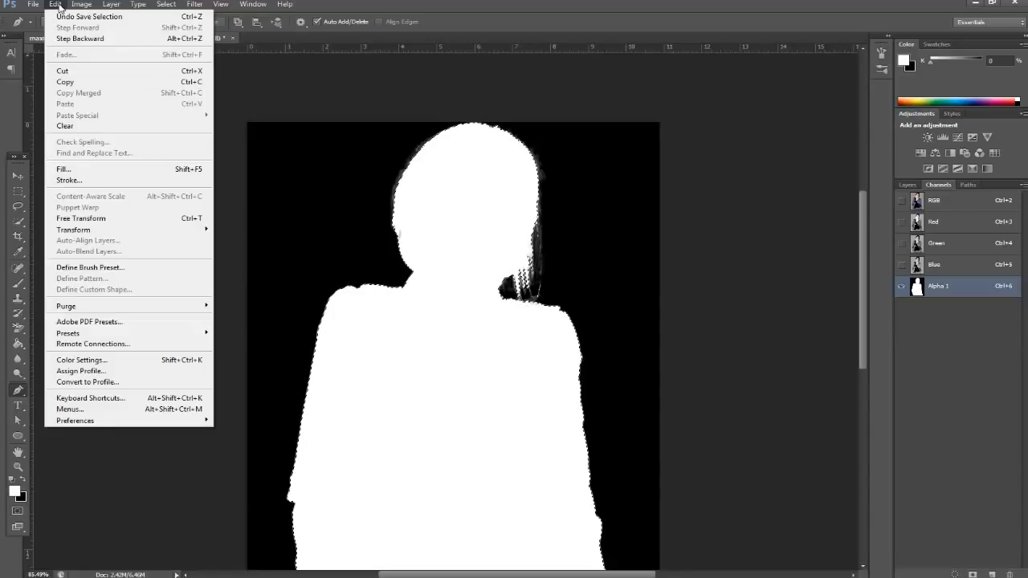
pyautogui.moveTo(216, 6)
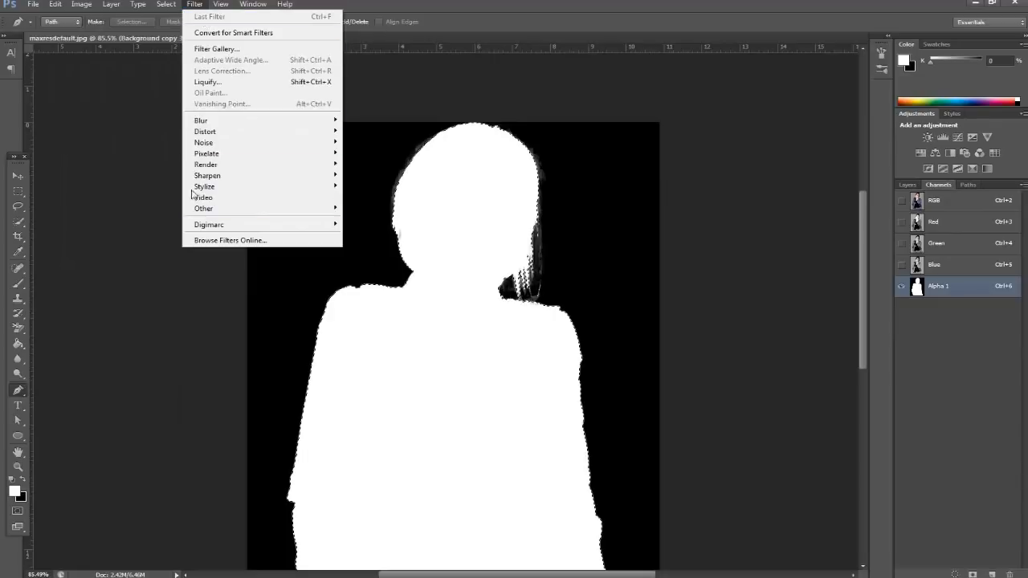
pyautogui.click(269, 384)
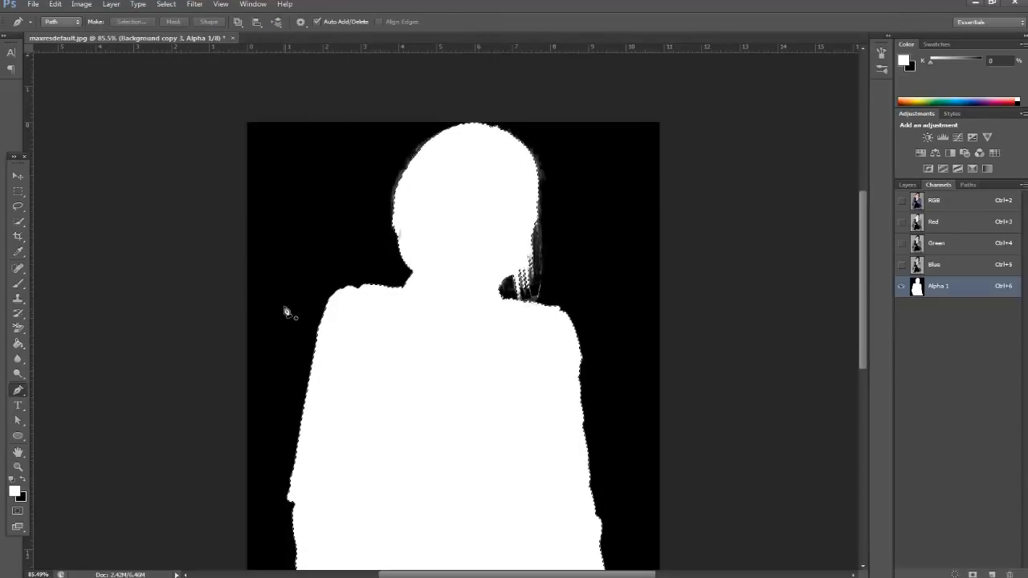
pyautogui.hotkey('ctrl', '2')
pyautogui.hotkey('ctrl', '6')
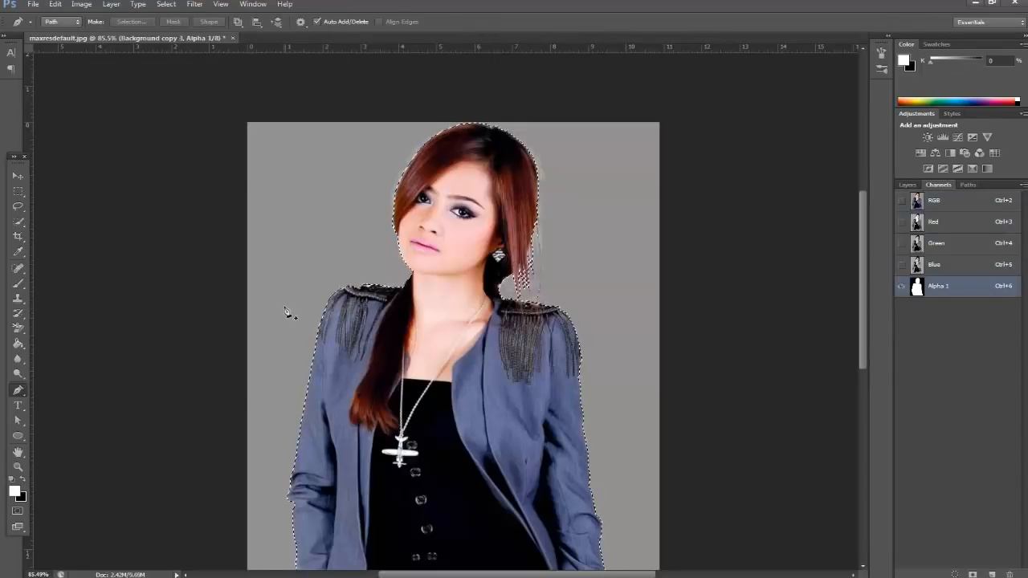
pyautogui.hotkey('ctrl', 'l')
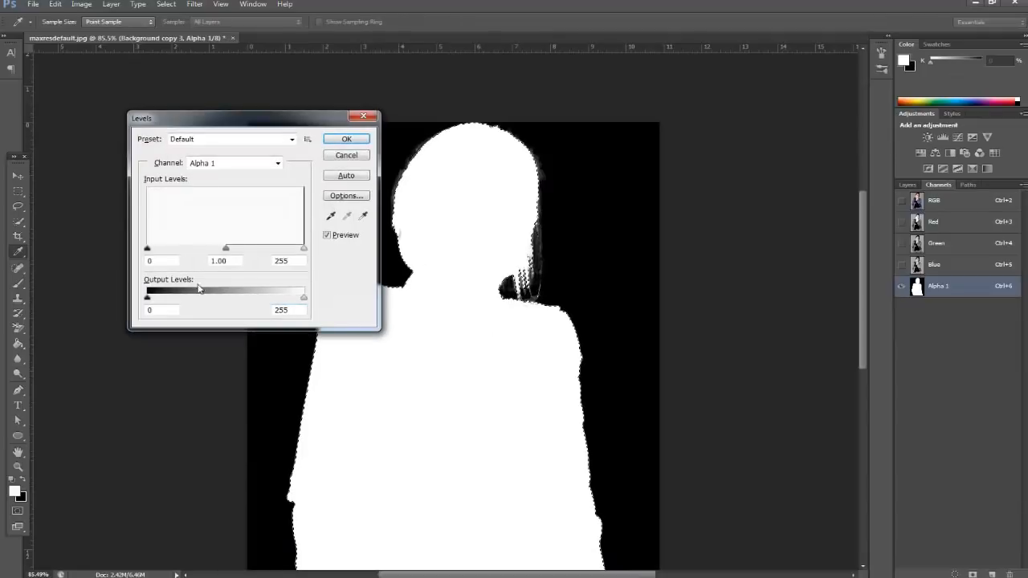
pyautogui.moveTo(148, 250); pyautogui.dragTo(202, 257)
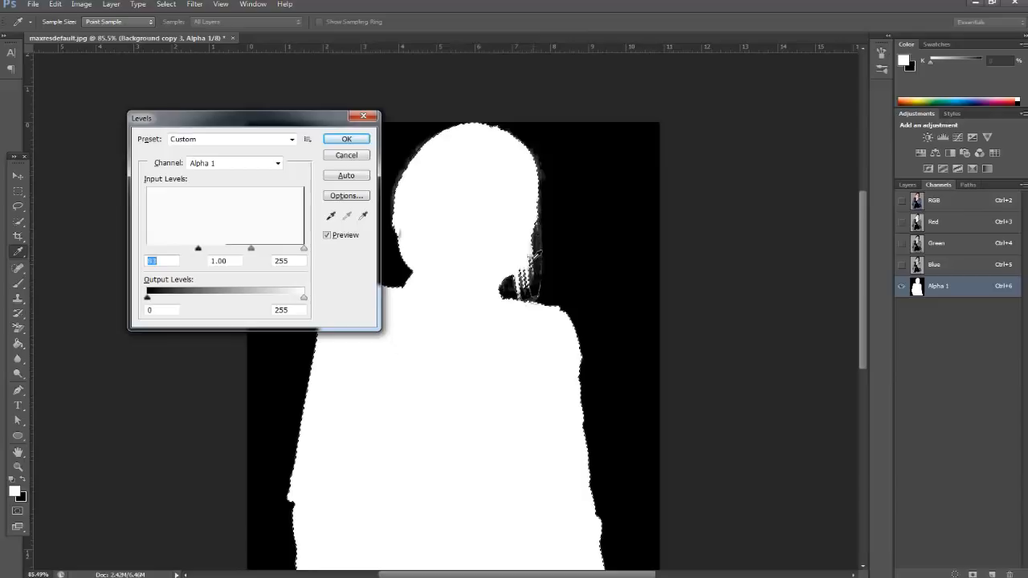
pyautogui.click(347, 158)
pyautogui.scroll(5, 528, 253)
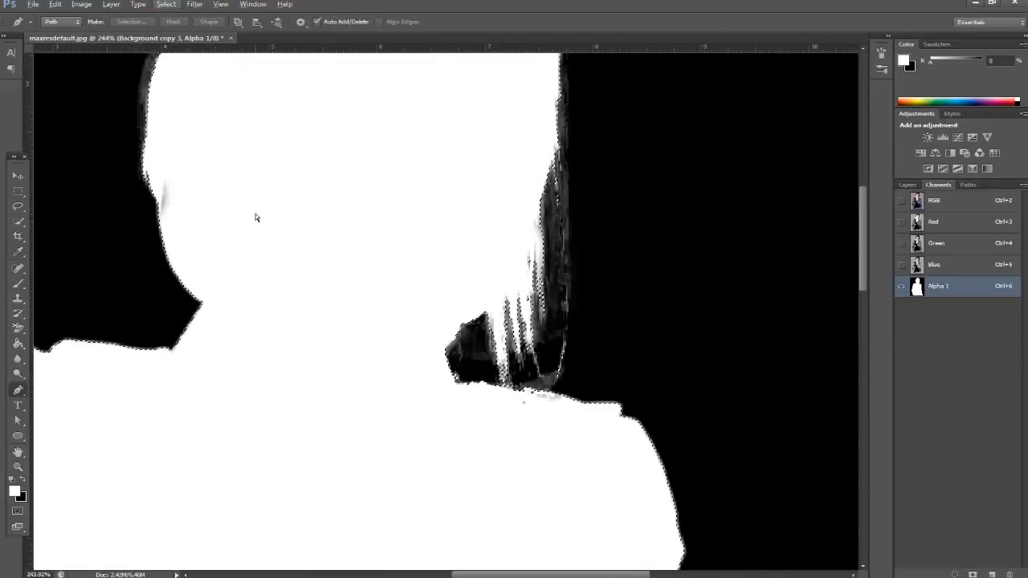
pyautogui.hotkey('ctrl', 'l')
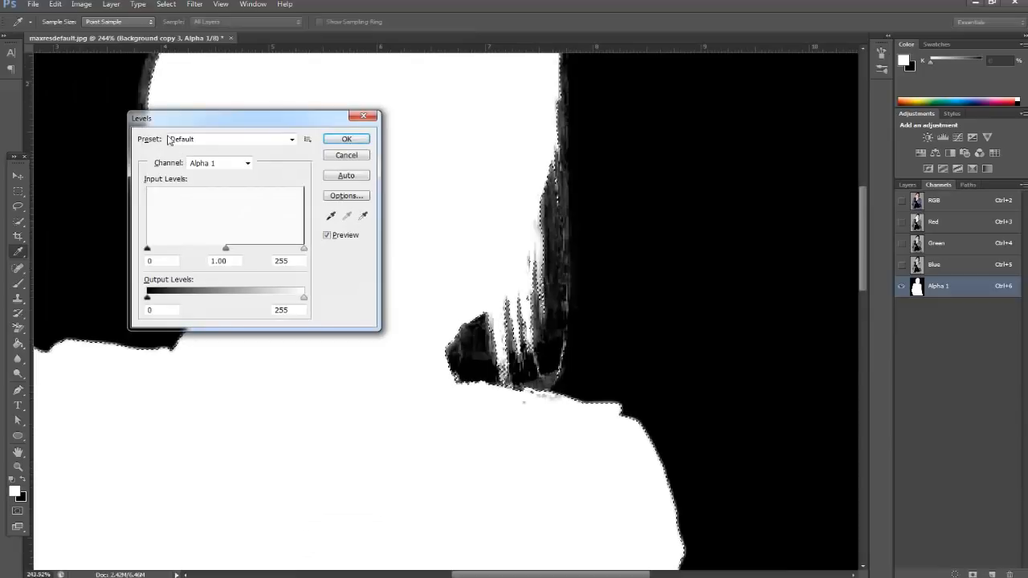
pyautogui.click(347, 155)
pyautogui.click(110, 4)
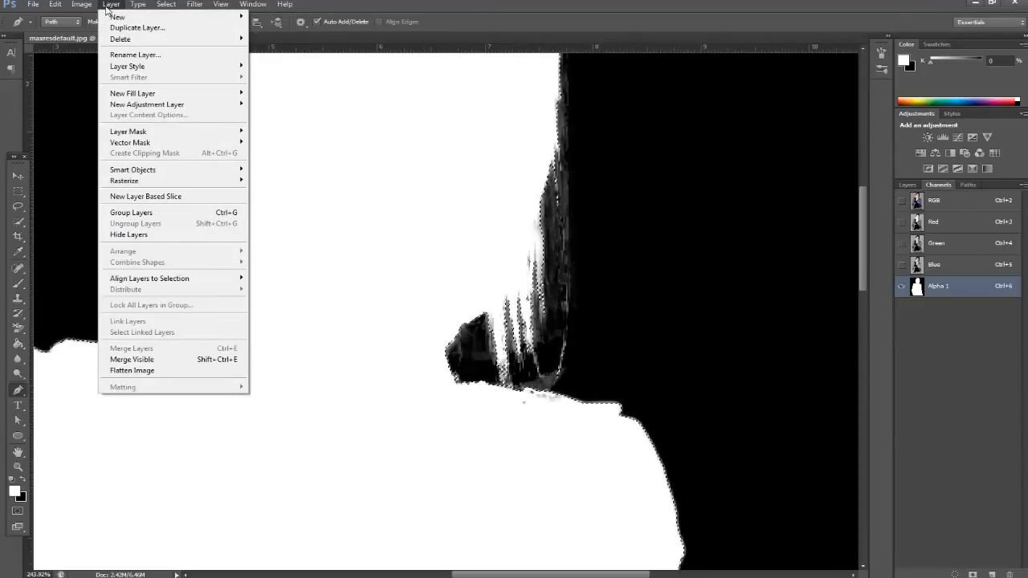
pyautogui.moveTo(85, 12)
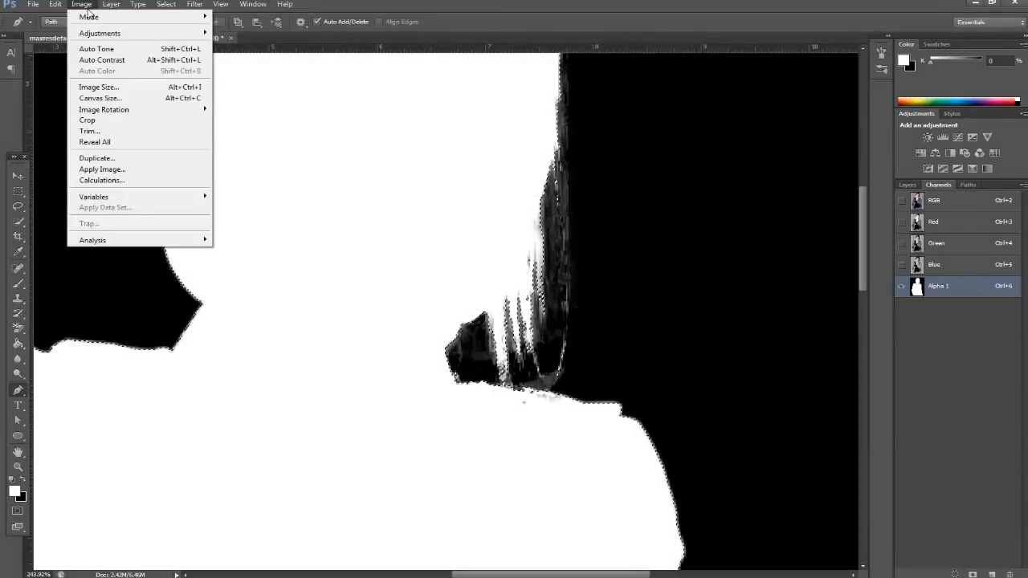
pyautogui.moveTo(178, 8)
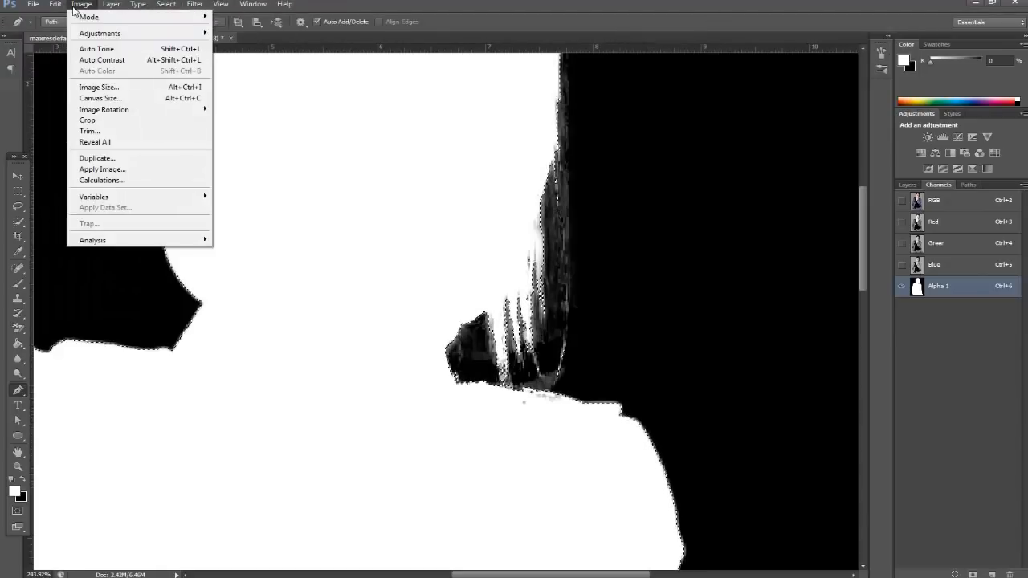
pyautogui.click(354, 15)
# Apply Levels to the selected figure in the Alpha 1 channel with input black 104 and midtone 0.93
pyautogui.hotkey('ctrl', 'l')
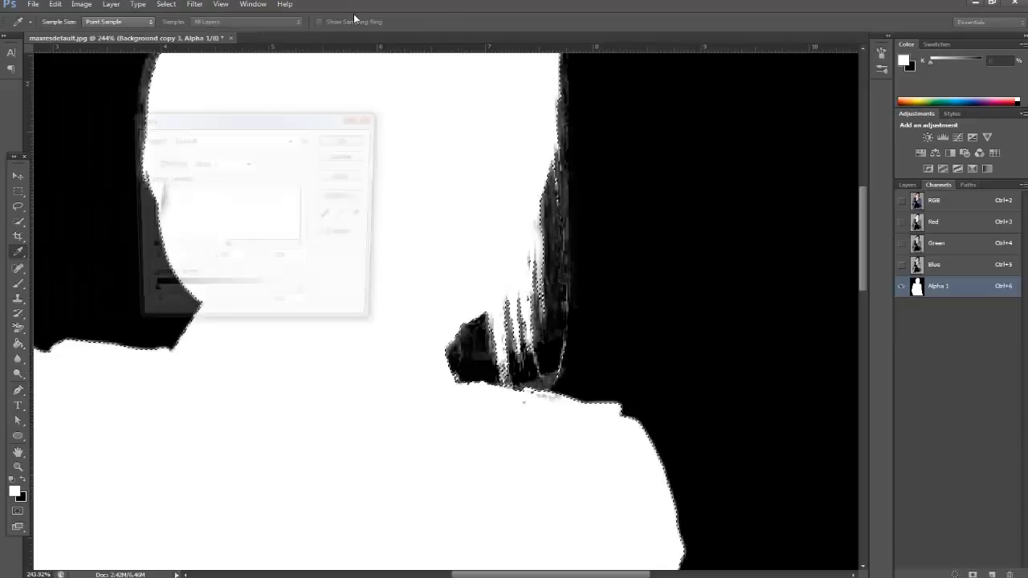
pyautogui.moveTo(273, 118); pyautogui.dragTo(370, 206)
pyautogui.moveTo(323, 338); pyautogui.dragTo(327, 339)
pyautogui.moveTo(245, 339); pyautogui.dragTo(309, 333)
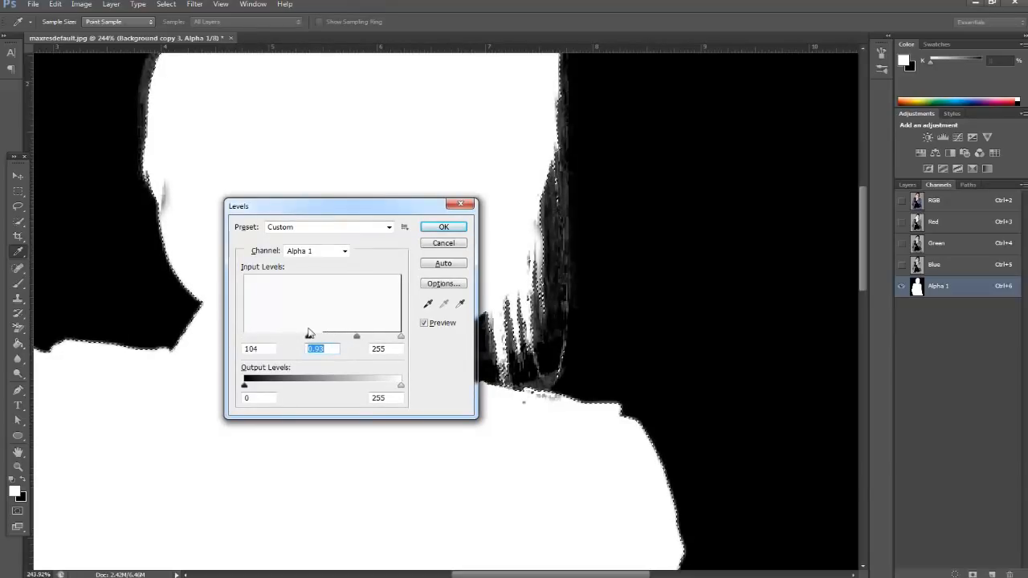
pyautogui.click(444, 227)
pyautogui.press('p')
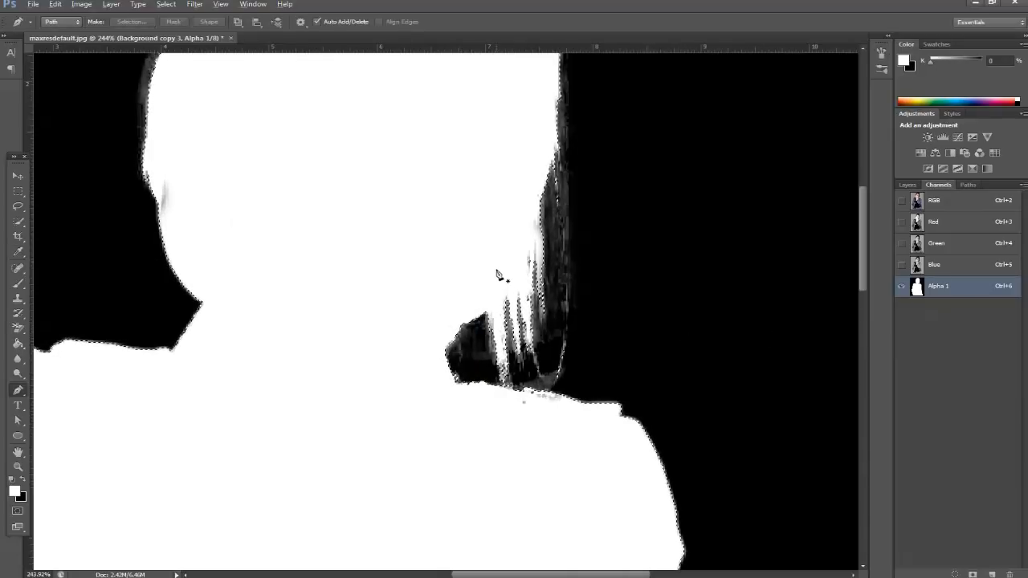
# Invert the selection and apply Levels to the surroundings in the Alpha 1 channel with input black about 12
pyautogui.scroll(-5, 563, 273)
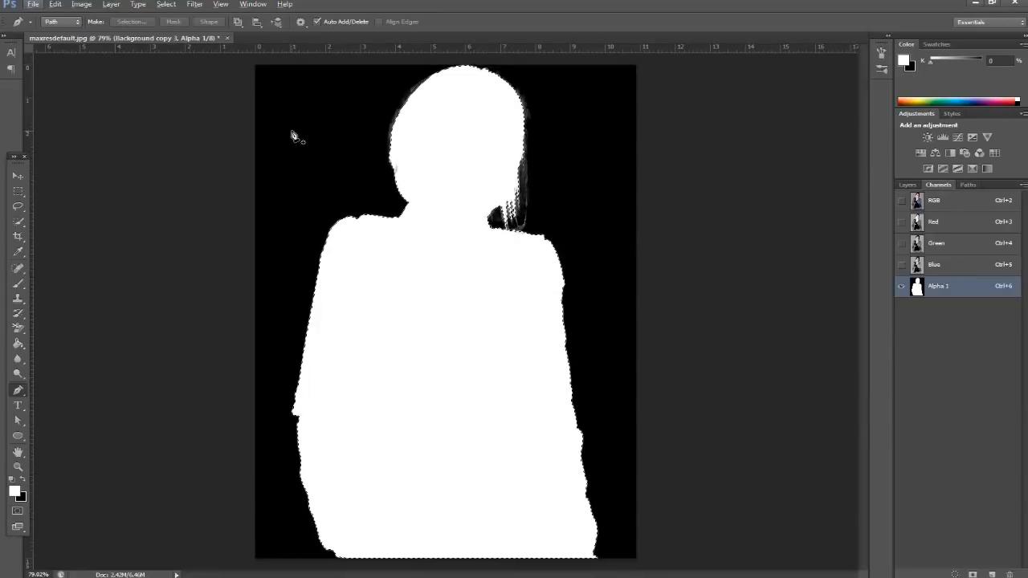
pyautogui.hotkey('ctrl', 'shift', 'i')
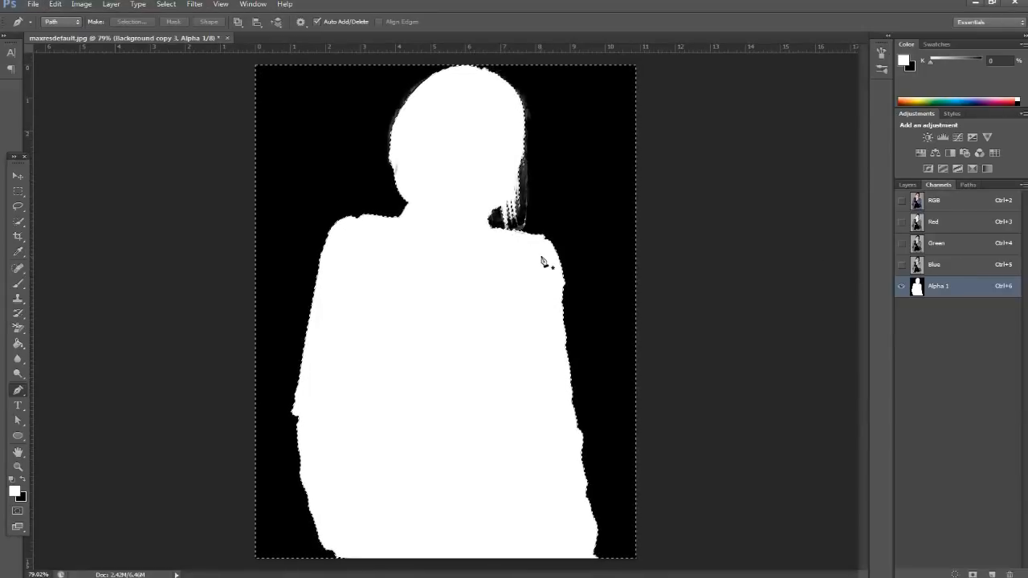
pyautogui.hotkey('ctrl', 'l')
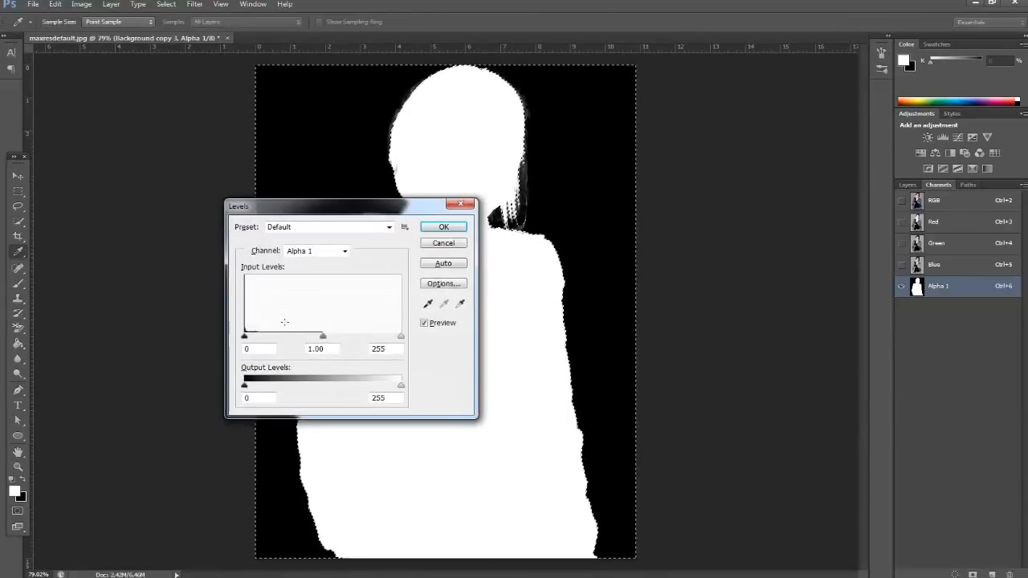
pyautogui.moveTo(244, 339); pyautogui.dragTo(263, 338)
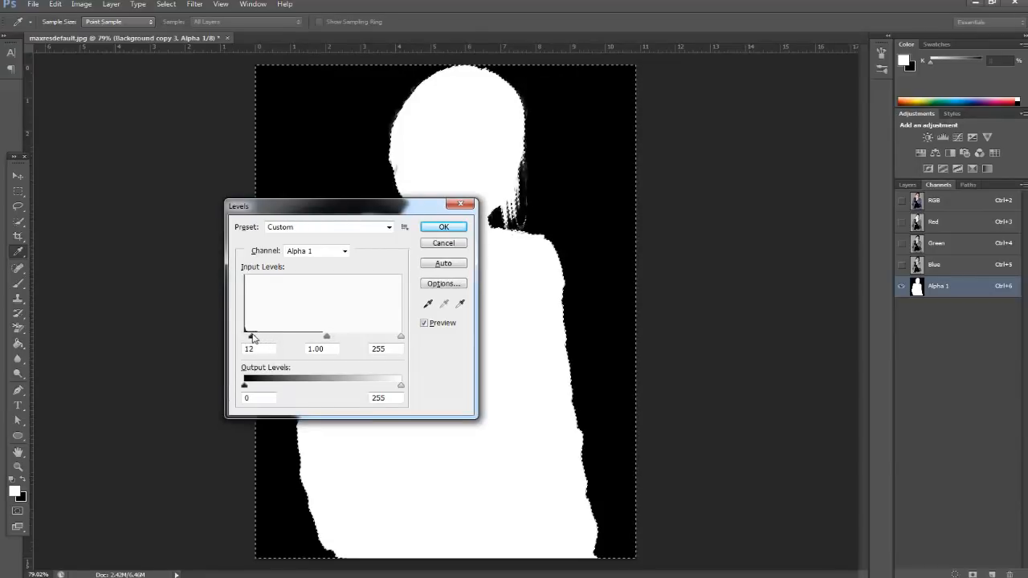
pyautogui.click(445, 230)
pyautogui.press('p')
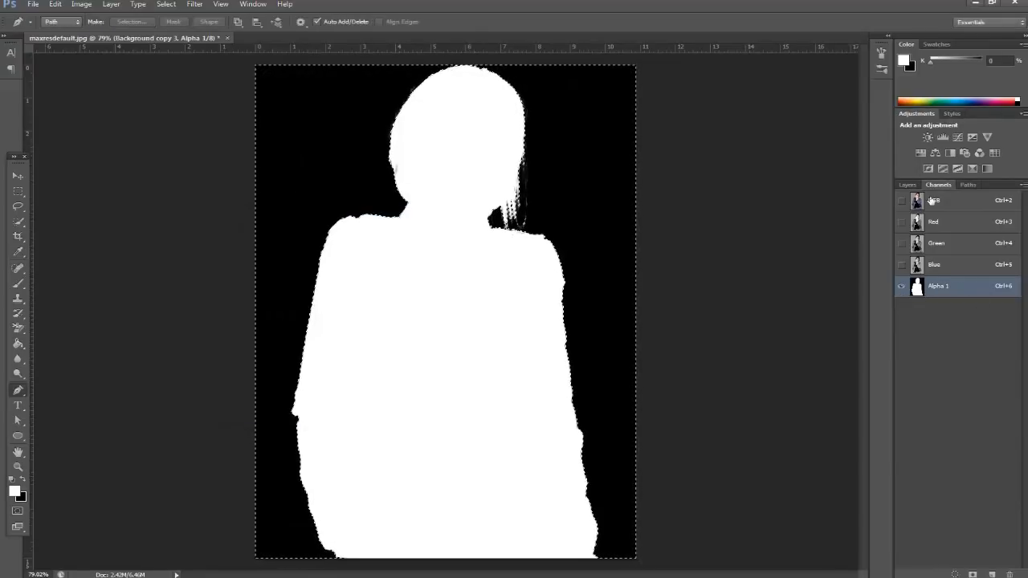
# Delete the Alpha 1 channel and undock the Adjustments panel so it floats beside the canvas
pyautogui.moveTo(977, 301); pyautogui.dragTo(1011, 575)
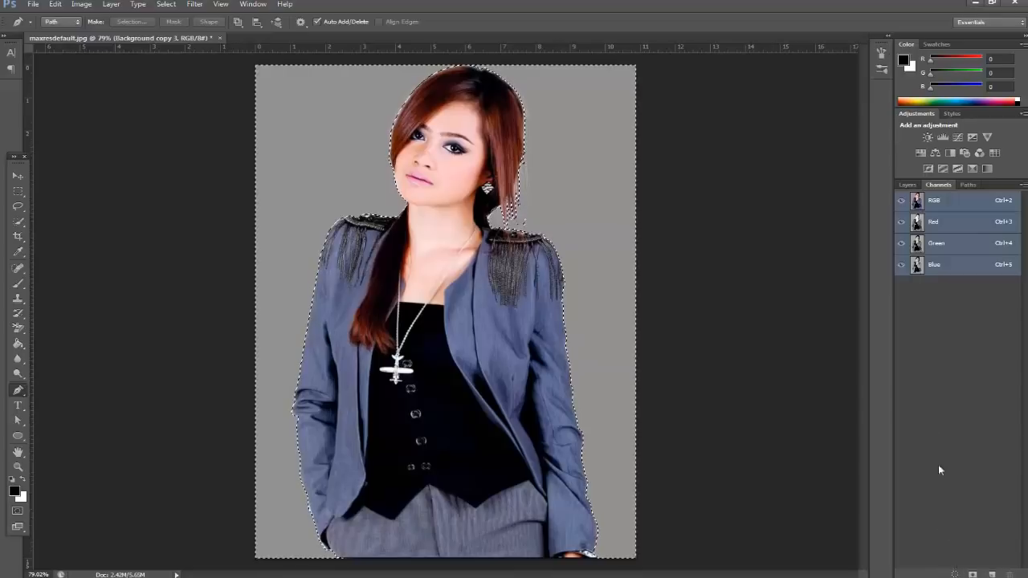
pyautogui.moveTo(979, 118); pyautogui.dragTo(962, 272)
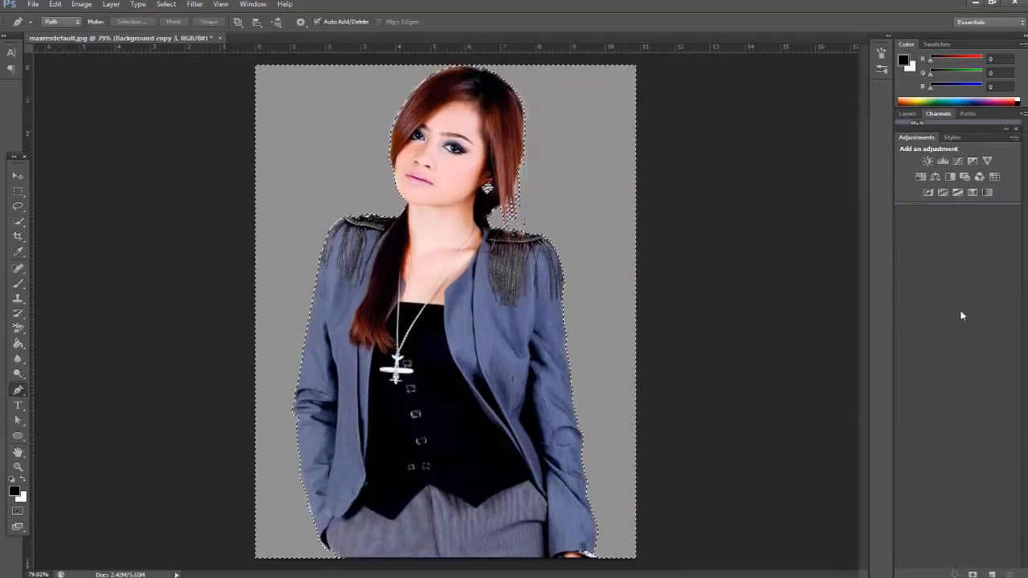
pyautogui.click(907, 118)
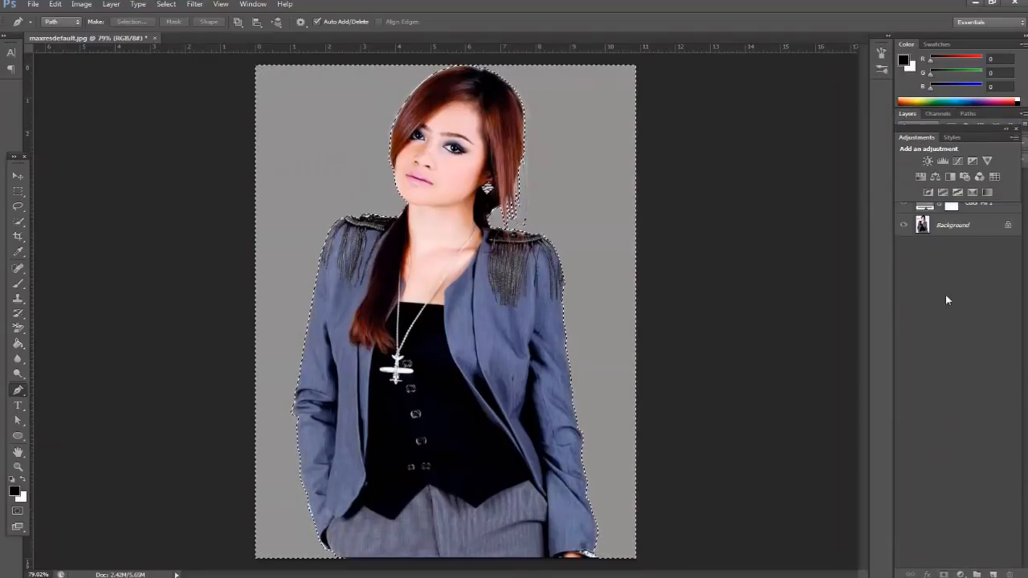
pyautogui.moveTo(974, 135); pyautogui.dragTo(834, 340)
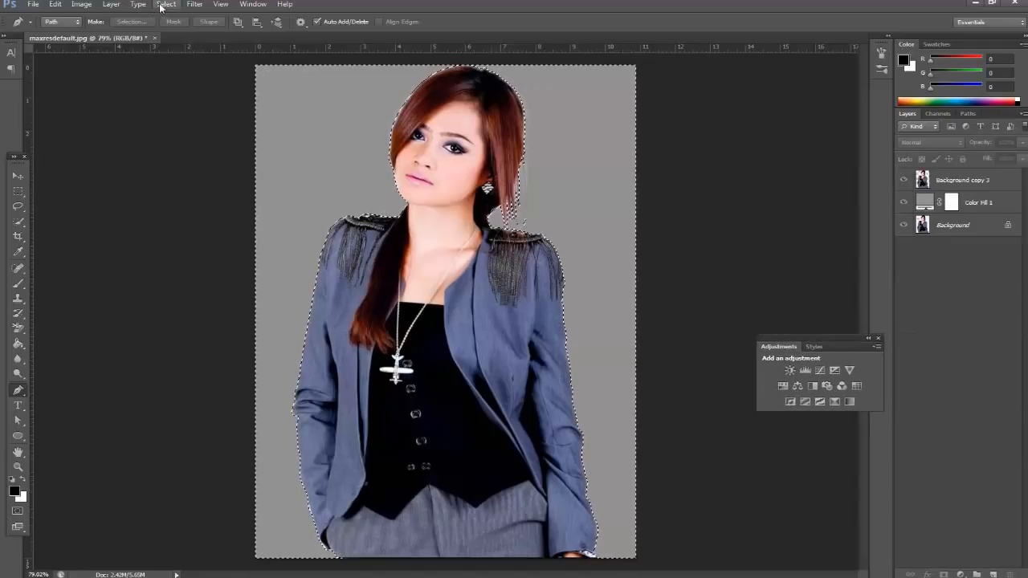
# Deselect everything and view the whole cutout on the gray fill
pyautogui.click(135, 5)
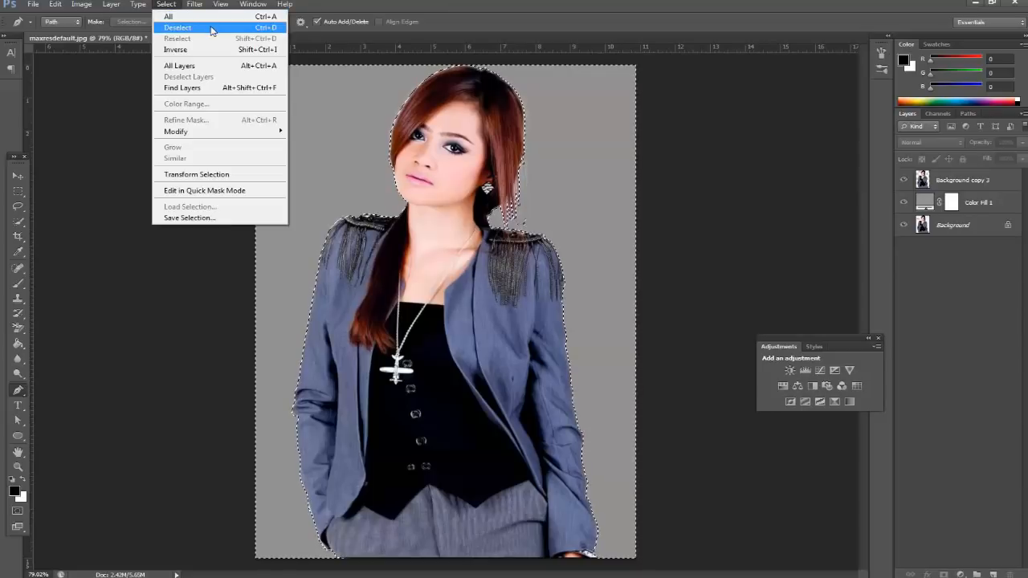
pyautogui.click(213, 30)
pyautogui.scroll(3, 553, 207)
pyautogui.scroll(-4, 533, 176)
pyautogui.scroll(-1, 530, 179)
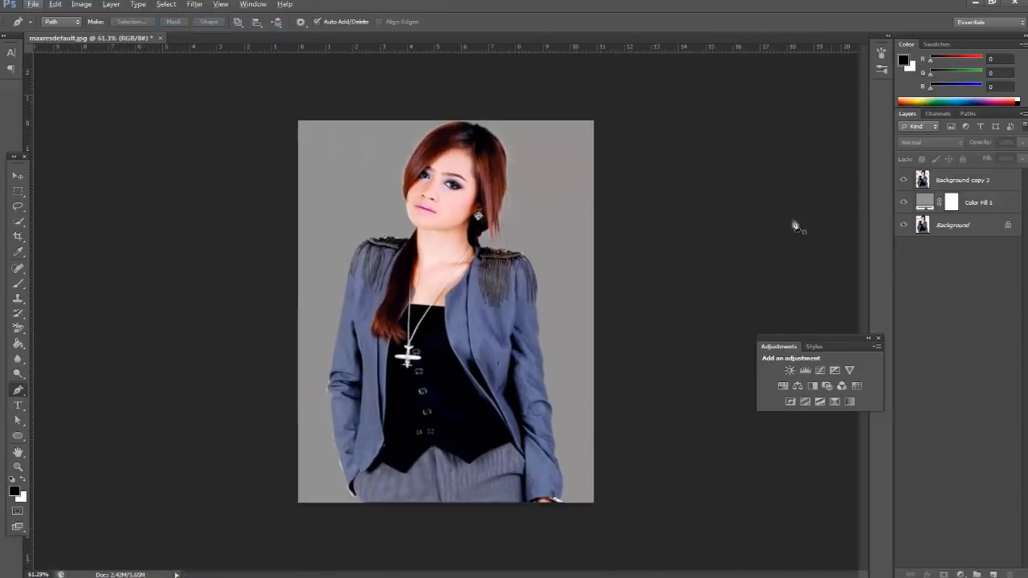
# Hide the Color Fill 1 and Background layers and make Background copy 3 the active layer for moving
pyautogui.click(1004, 185)
pyautogui.click(997, 205)
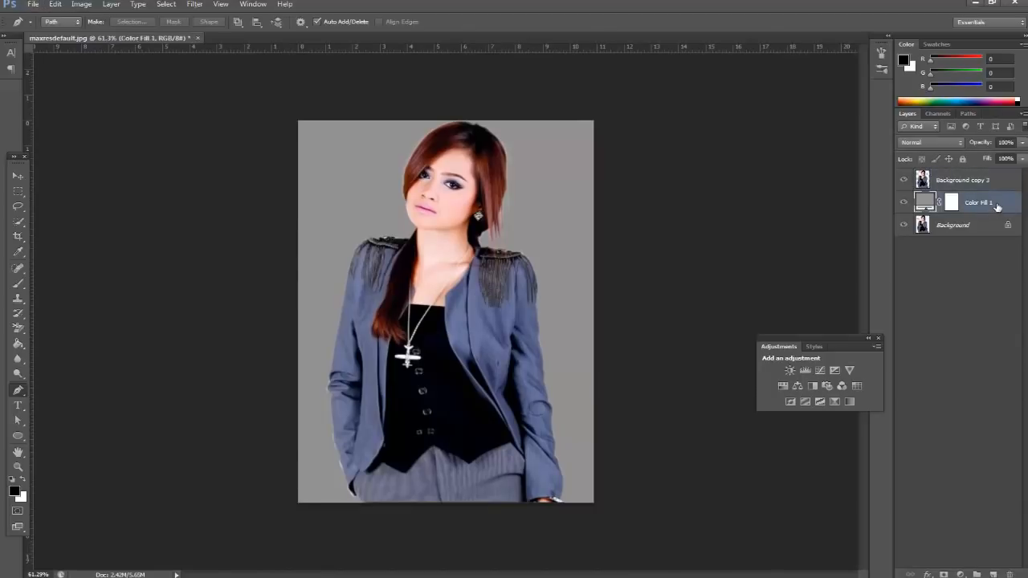
pyautogui.click(906, 202)
pyautogui.click(905, 225)
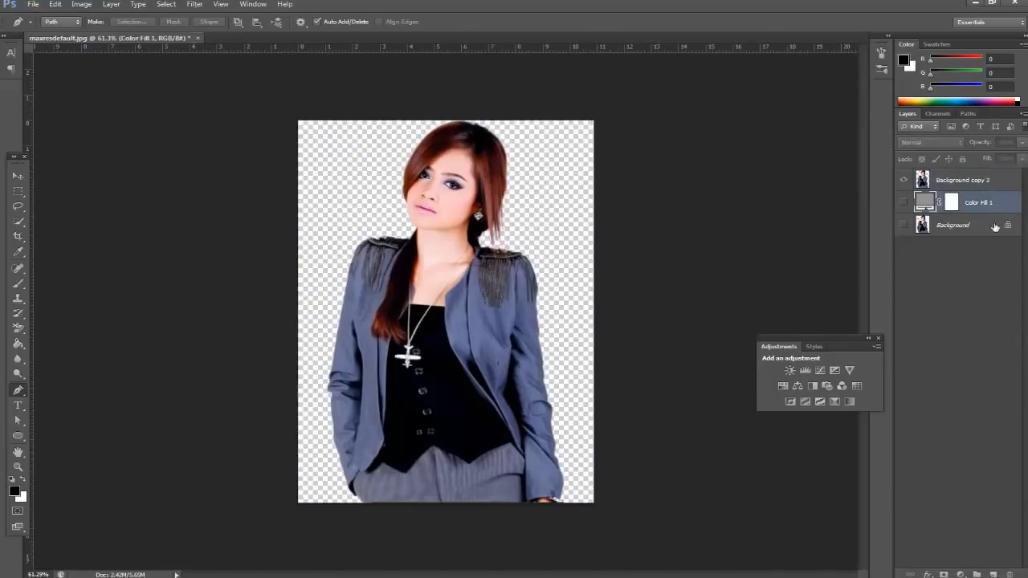
pyautogui.click(1006, 184)
pyautogui.press('v')
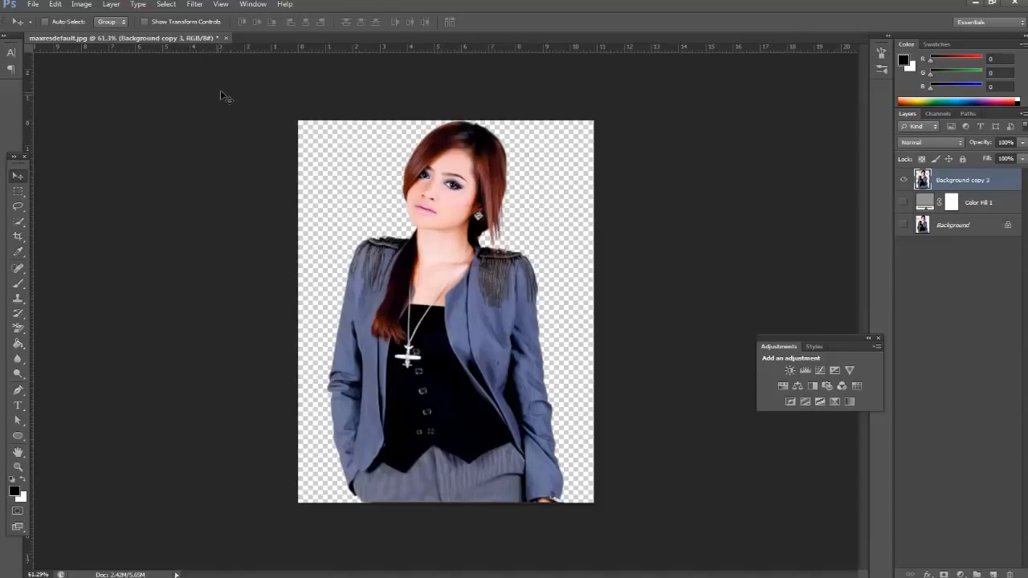
# Open the blurred Eiffel Tower photo as a second document to use as the new background
pyautogui.click(30, 4)
pyautogui.click(41, 29)
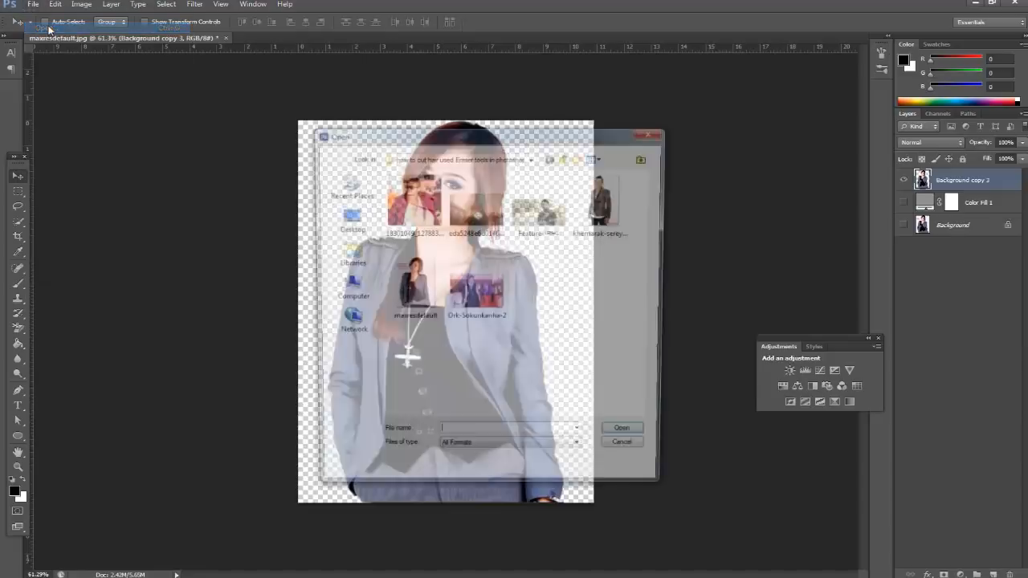
pyautogui.click(476, 208)
pyautogui.click(630, 438)
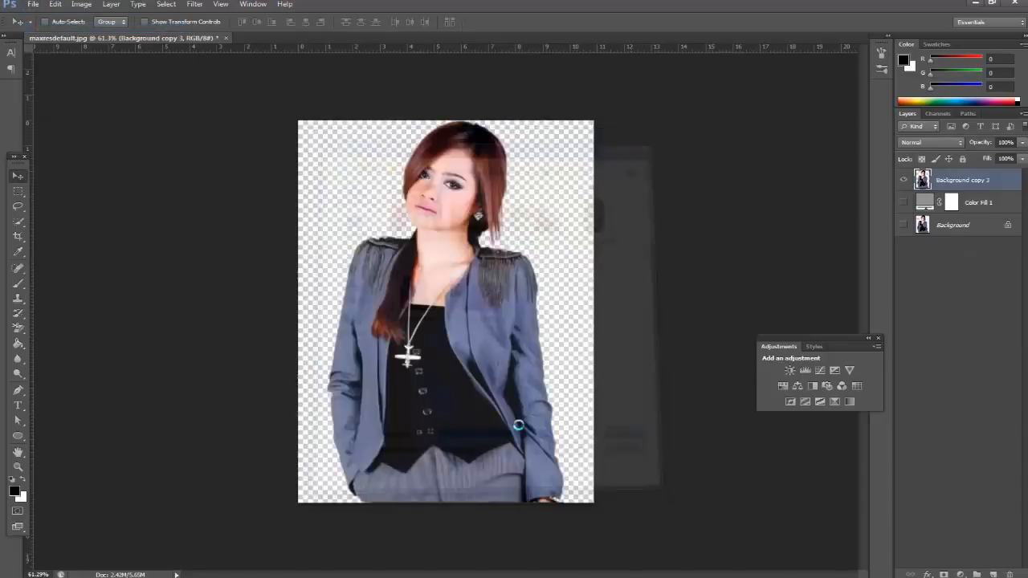
pyautogui.click(168, 37)
pyautogui.click(312, 40)
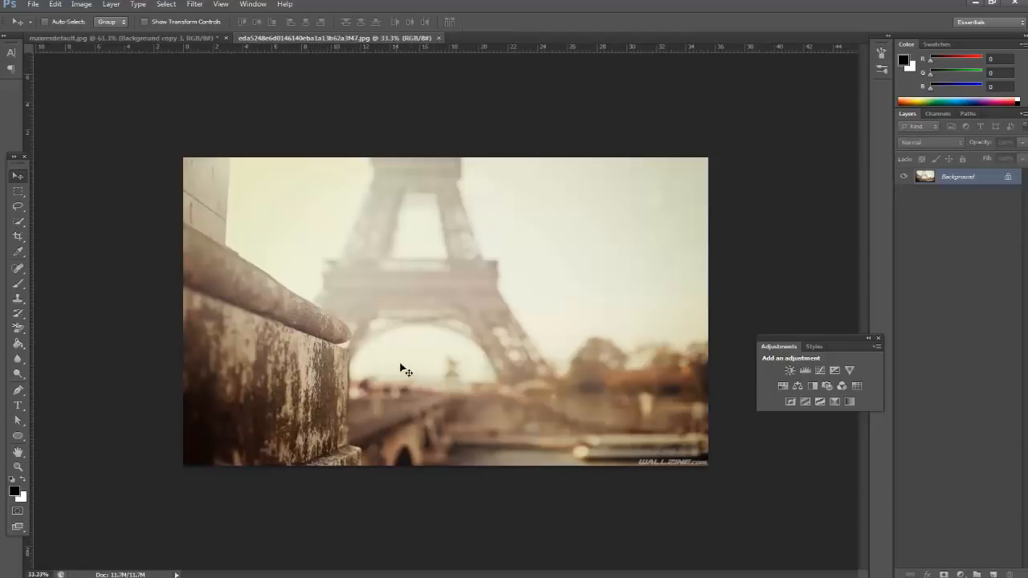
# Copy the woman's cutout layer into the Eiffel Tower photo and scale it up to about 140%
pyautogui.click(172, 40)
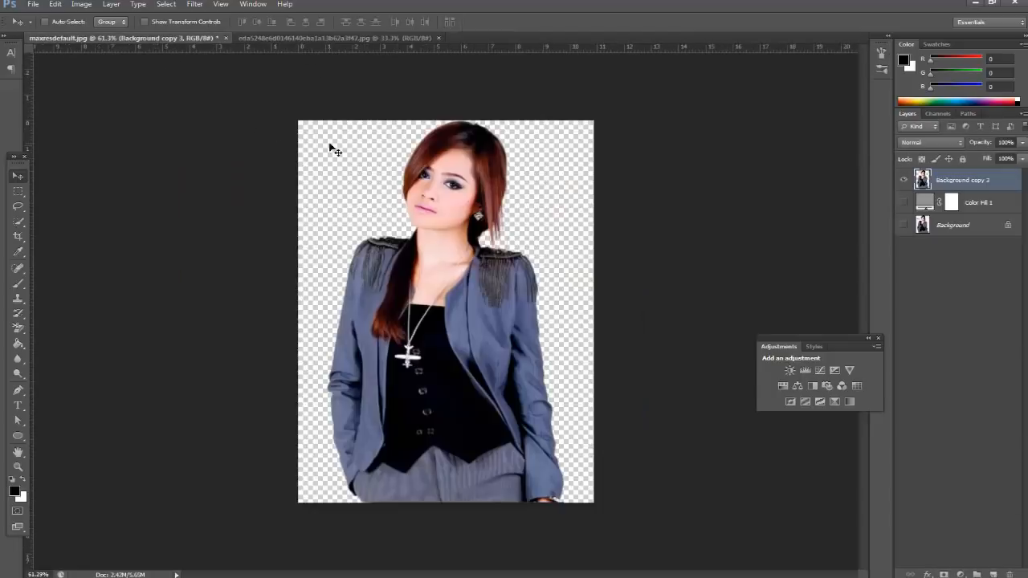
pyautogui.moveTo(454, 193); pyautogui.dragTo(411, 285)
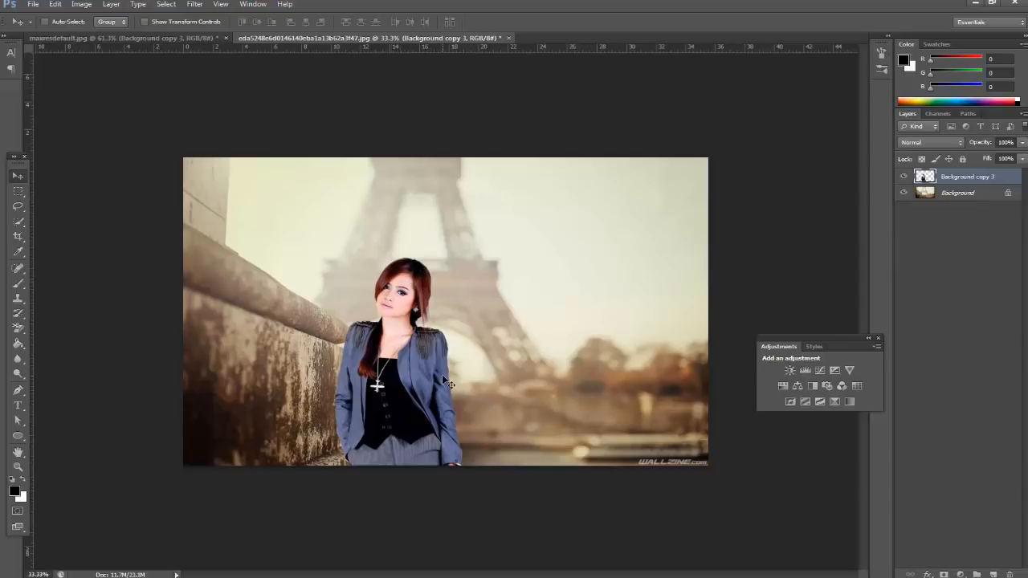
pyautogui.hotkey('ctrl', 't')
pyautogui.moveTo(463, 257); pyautogui.dragTo(515, 176)
pyautogui.moveTo(425, 351); pyautogui.dragTo(407, 364)
# Flip the cutout horizontally, then enlarge it slightly and place it in front of the stone wall, left of the tower
pyautogui.rightClick(409, 361)
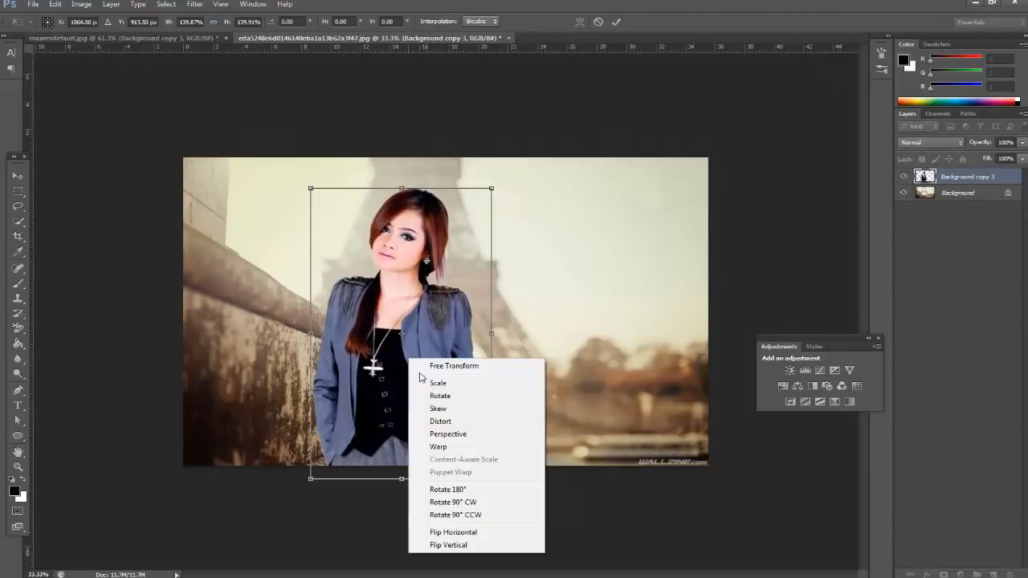
pyautogui.click(464, 527)
pyautogui.moveTo(428, 385); pyautogui.dragTo(409, 390)
pyautogui.moveTo(400, 274); pyautogui.dragTo(390, 285)
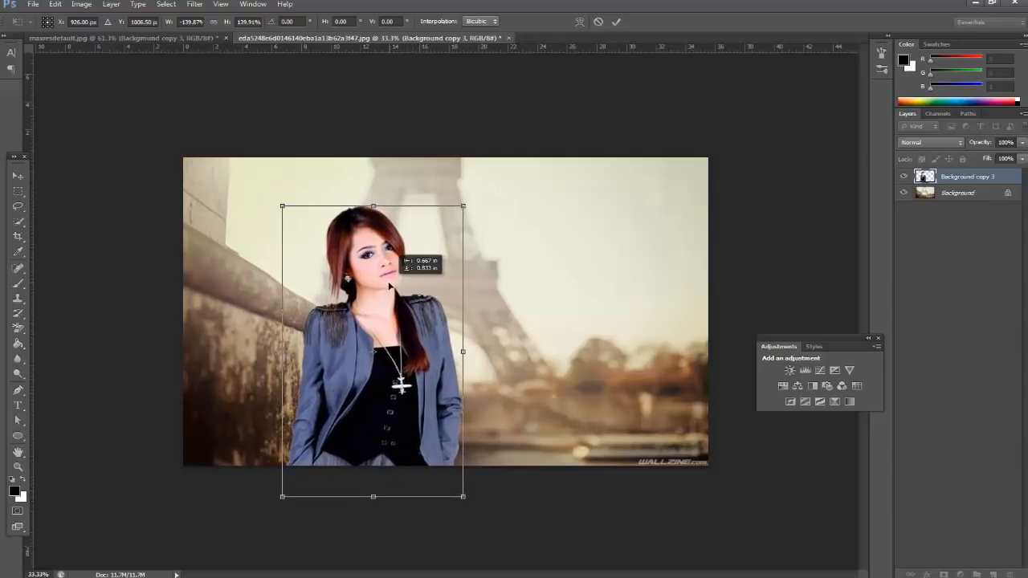
pyautogui.moveTo(463, 204)
pyautogui.mouseDown()
pyautogui.moveTo(487, 192)
pyautogui.moveTo(476, 190)
pyautogui.mouseUp()
pyautogui.moveTo(419, 340); pyautogui.dragTo(365, 339)
pyautogui.press('Return')
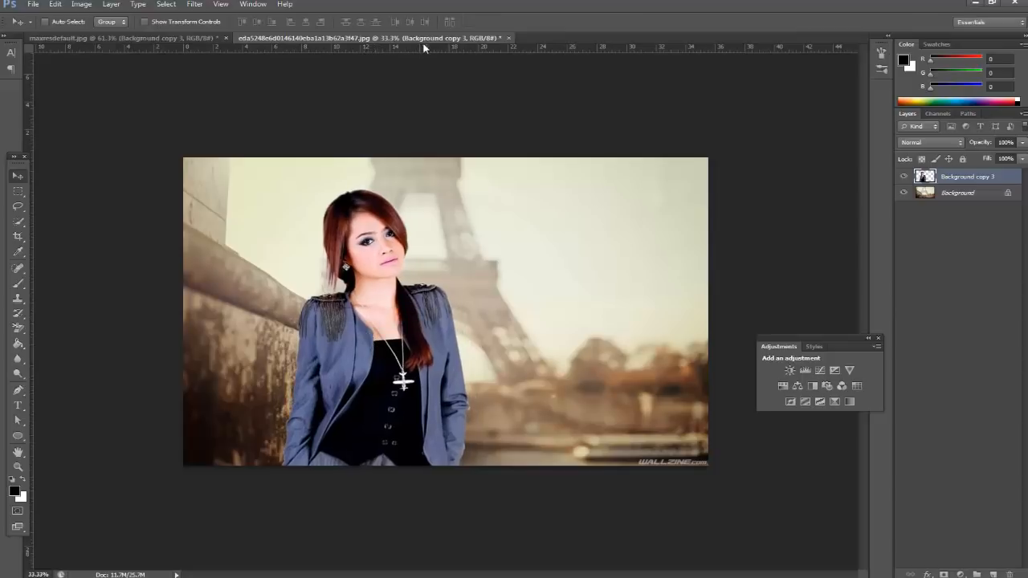
# Open the photo of the man in the patterned jacket on a white background as a third document
pyautogui.hotkey('ctrl', 'o')
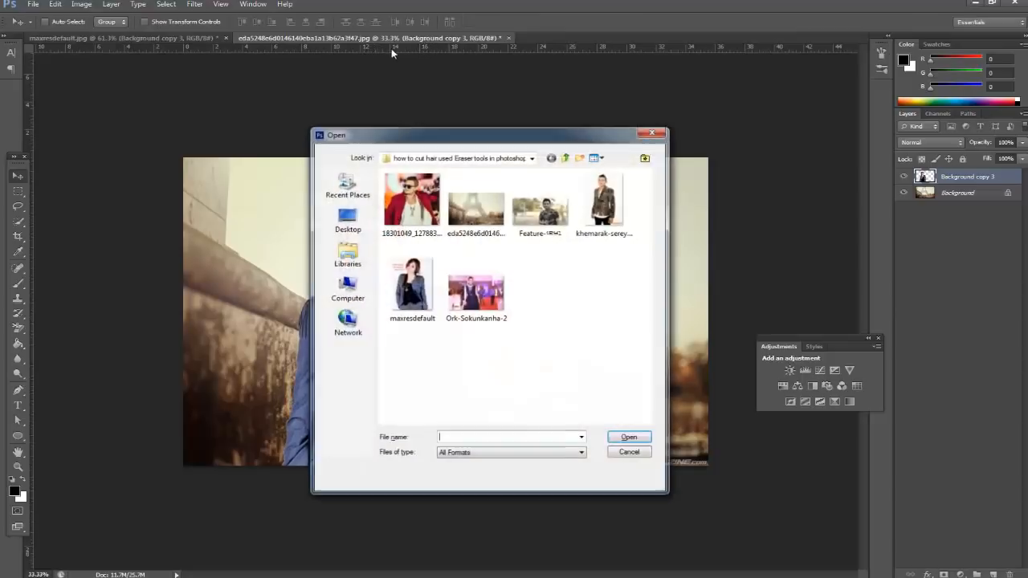
pyautogui.doubleClick(601, 211)
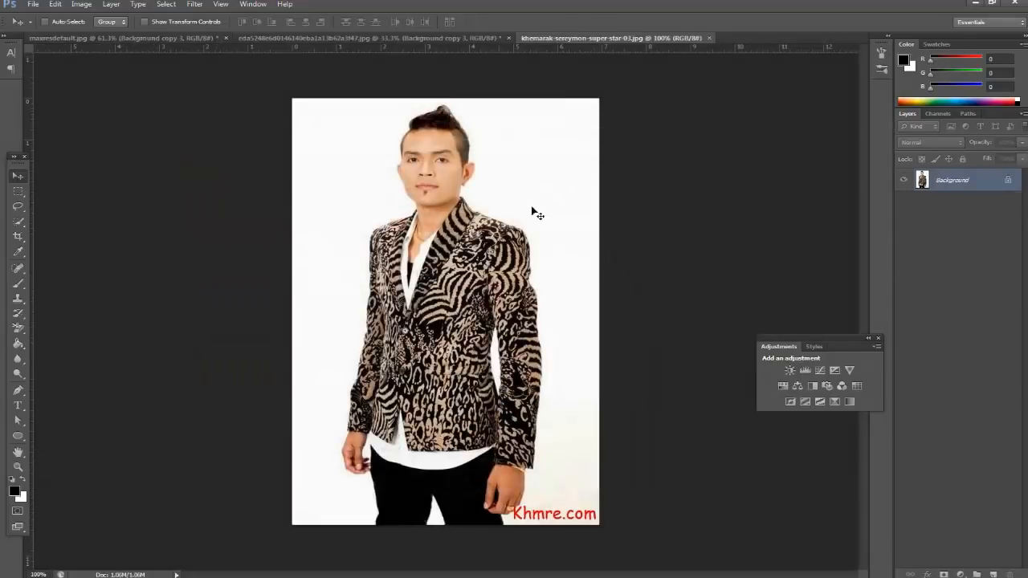
pyautogui.scroll(9, 391, 172)
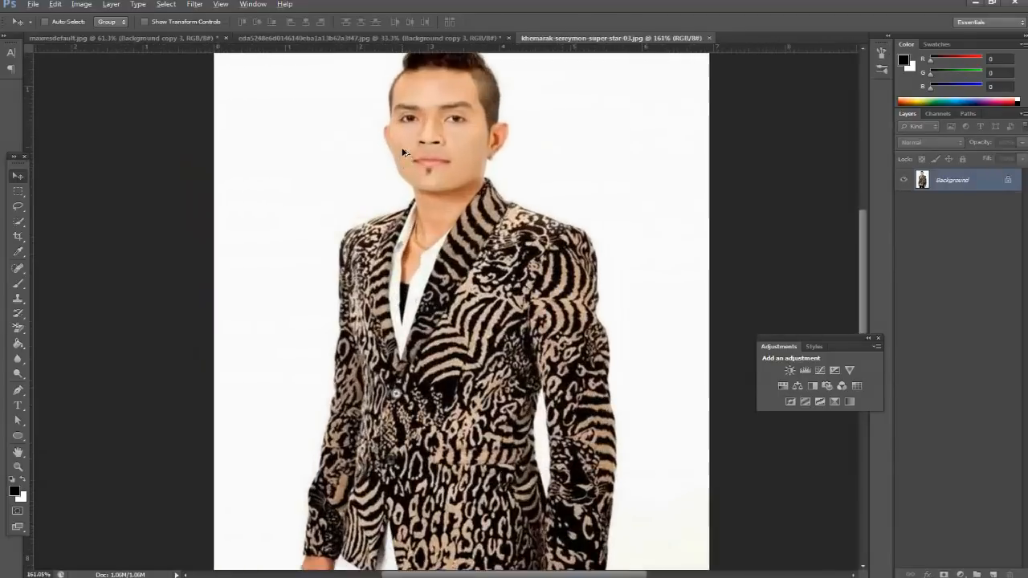
pyautogui.moveTo(459, 165); pyautogui.dragTo(498, 305)
pyautogui.scroll(4, 497, 305)
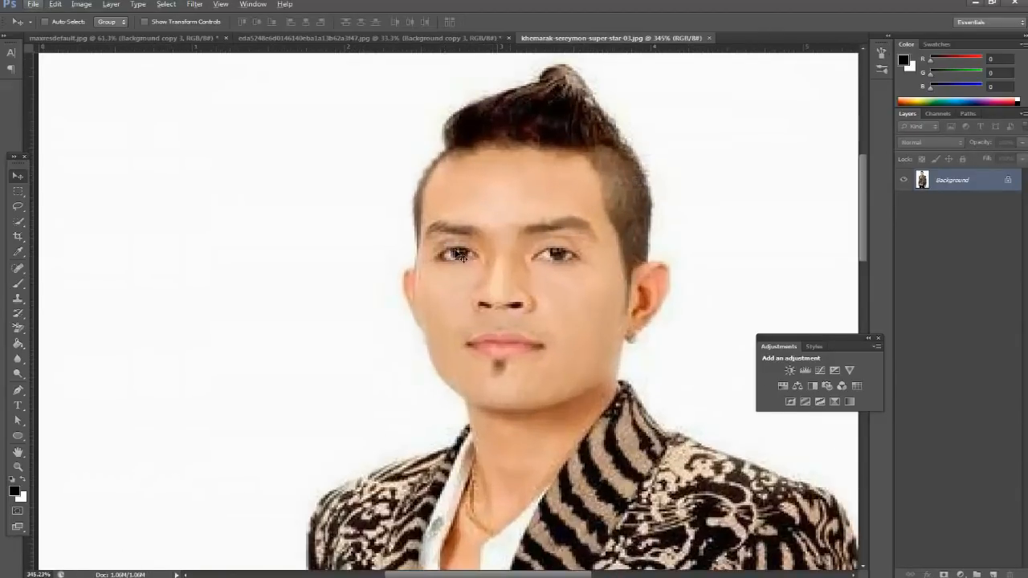
# Duplicate the Background layer as Background copy
pyautogui.rightClick(955, 189)
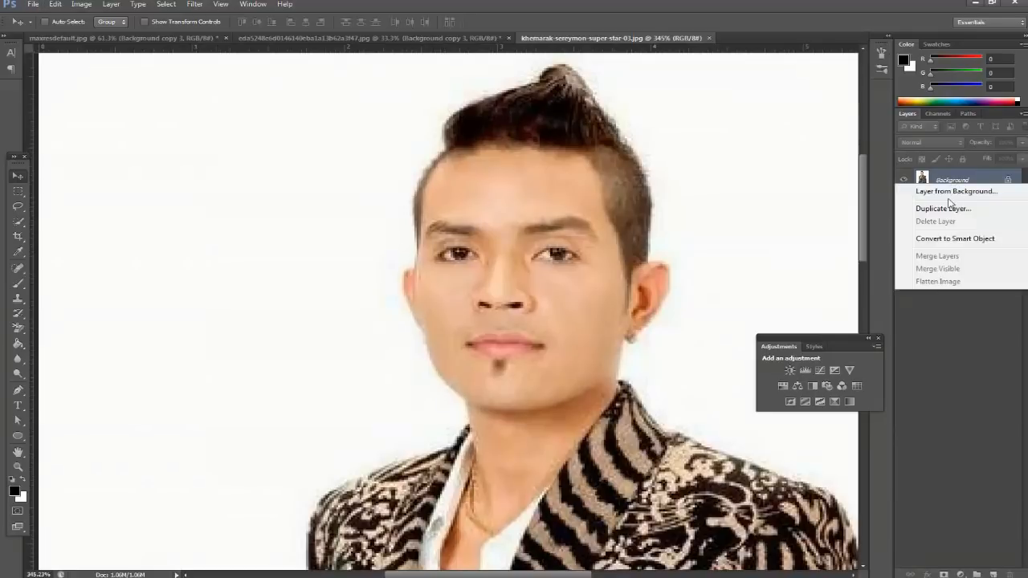
pyautogui.click(947, 207)
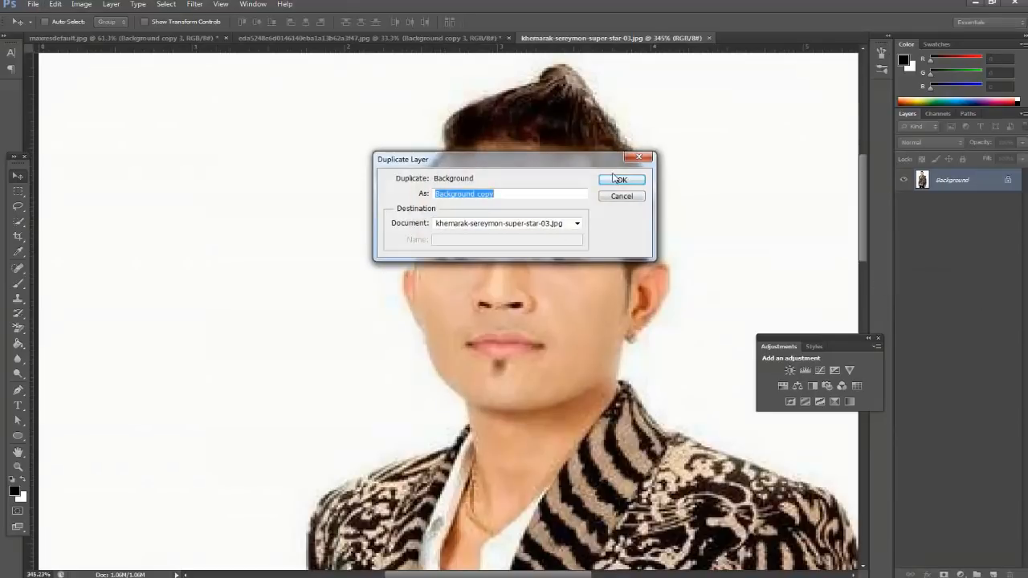
pyautogui.click(617, 180)
# Add a red Solid Color fill layer directly above the Background layer, beneath Background copy
pyautogui.click(951, 205)
pyautogui.click(969, 575)
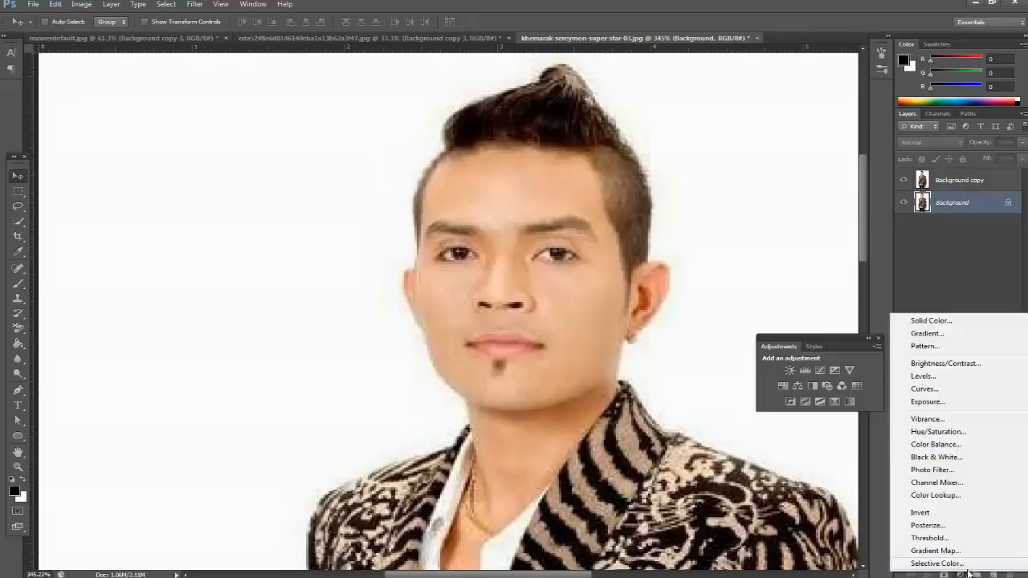
pyautogui.click(932, 325)
pyautogui.moveTo(653, 211); pyautogui.dragTo(641, 229)
pyautogui.click(854, 173)
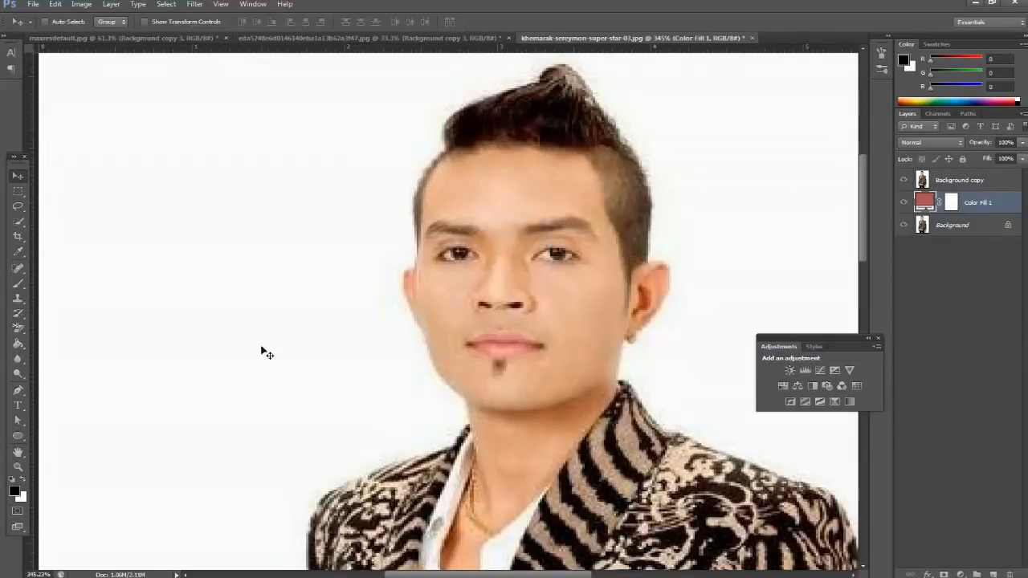
# On Background copy, erase the white along the top and viewer's-left side of the hair with a 15 px Background Eraser
pyautogui.click(19, 329)
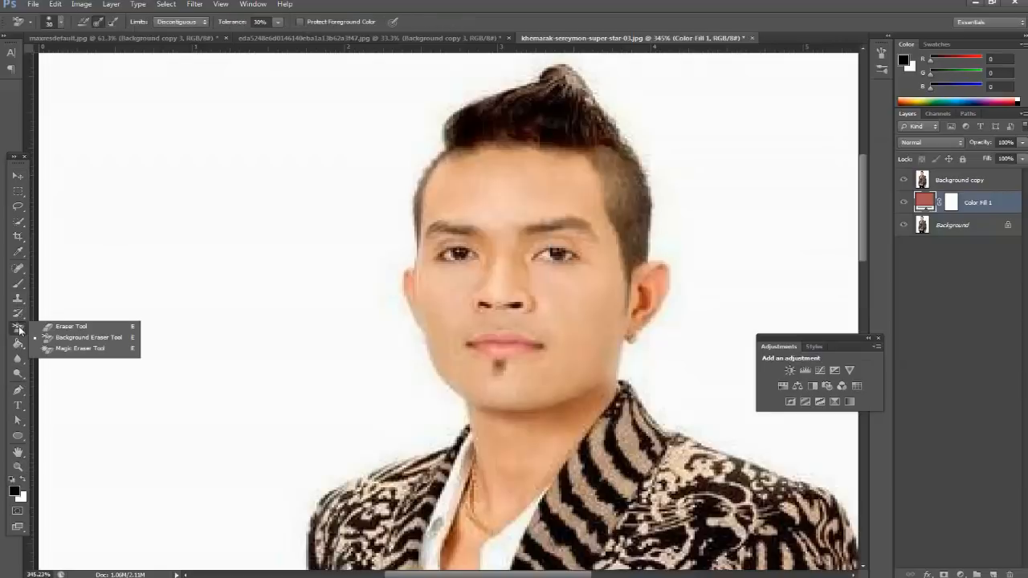
pyautogui.click(60, 340)
pyautogui.click(994, 184)
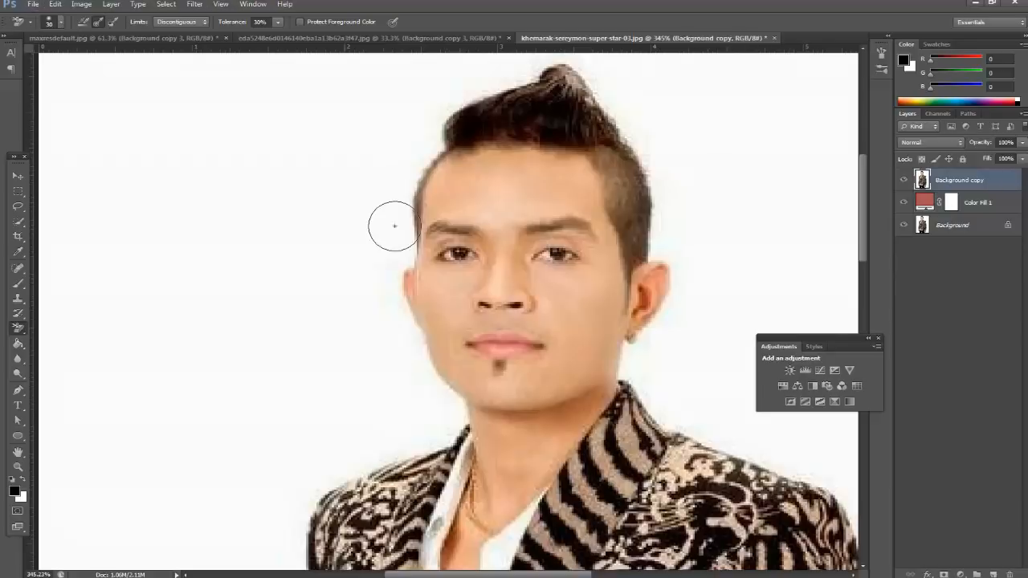
pyautogui.scroll(5, 351, 121)
pyautogui.press('[')
pyautogui.press('[')
pyautogui.press('[')
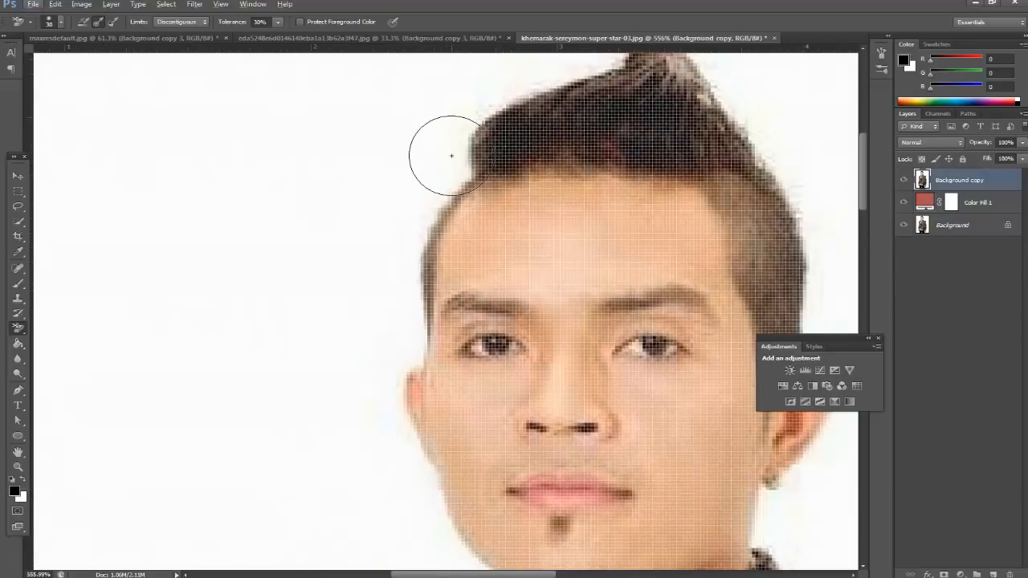
pyautogui.moveTo(468, 142)
pyautogui.mouseDown()
pyautogui.moveTo(440, 164)
pyautogui.moveTo(487, 100)
pyautogui.moveTo(611, 70)
pyautogui.mouseUp()
pyautogui.moveTo(563, 159)
pyautogui.mouseDown()
pyautogui.moveTo(472, 183)
pyautogui.moveTo(404, 268)
pyautogui.moveTo(435, 191)
pyautogui.mouseUp()
pyautogui.moveTo(434, 354)
pyautogui.mouseDown()
pyautogui.moveTo(404, 306)
pyautogui.moveTo(350, 246)
pyautogui.moveTo(431, 259)
pyautogui.moveTo(412, 352)
pyautogui.moveTo(435, 235)
pyautogui.moveTo(424, 213)
pyautogui.moveTo(412, 244)
pyautogui.moveTo(444, 234)
pyautogui.moveTo(528, 346)
pyautogui.moveTo(567, 407)
pyautogui.moveTo(596, 502)
pyautogui.mouseUp()
# Erase the white along the viewer's-right side of the hair down to the top of the ear
pyautogui.hscroll(5, 385, 257)
pyautogui.scroll(6, 426, 241)
pyautogui.moveTo(550, 456); pyautogui.dragTo(530, 244)
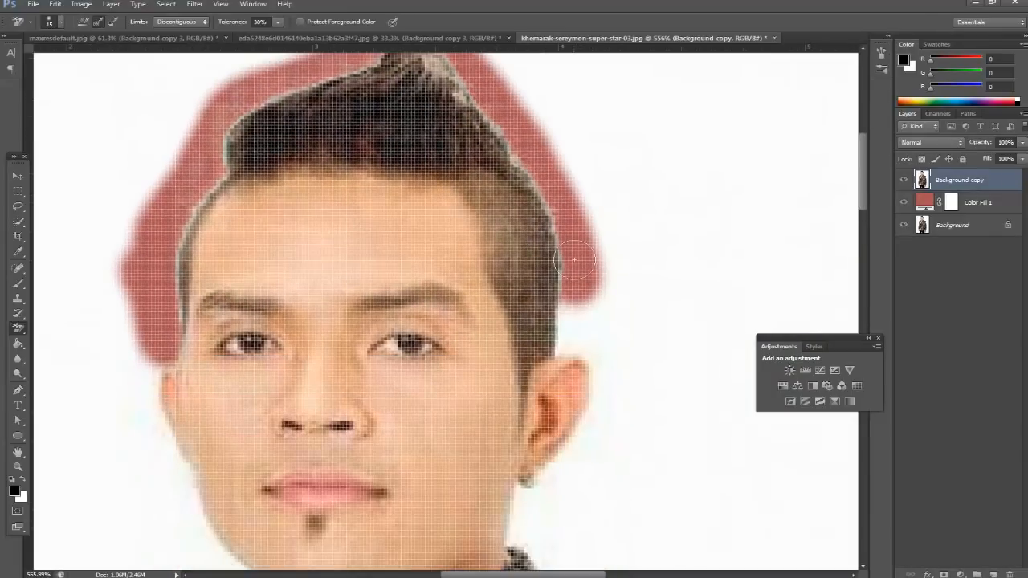
pyautogui.moveTo(572, 358)
pyautogui.mouseDown()
pyautogui.moveTo(574, 266)
pyautogui.moveTo(596, 241)
pyautogui.mouseUp()
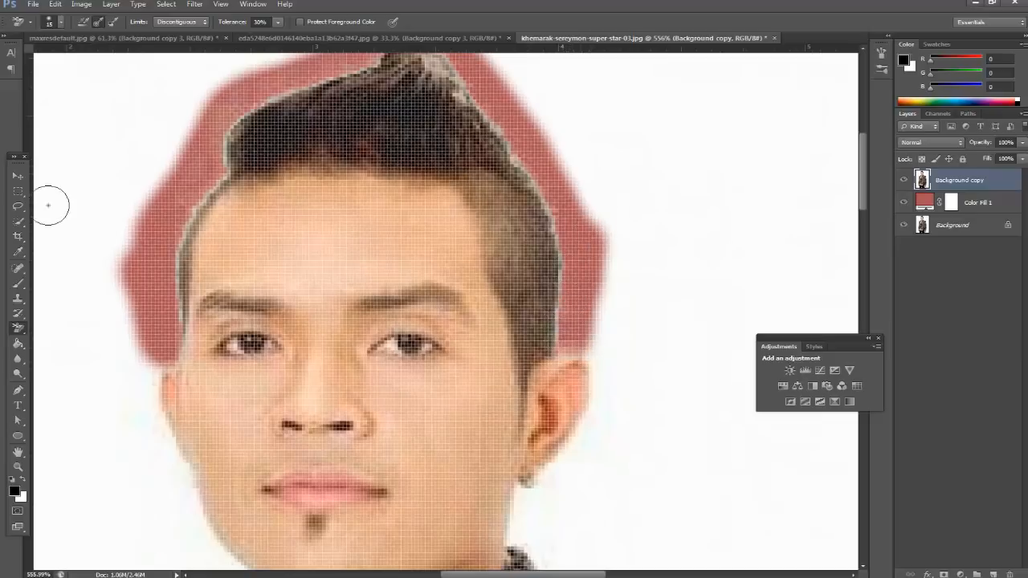
# Start a Pen path above the viewer's-right ear and trace around the ear and down the neck to the collar
pyautogui.click(18, 391)
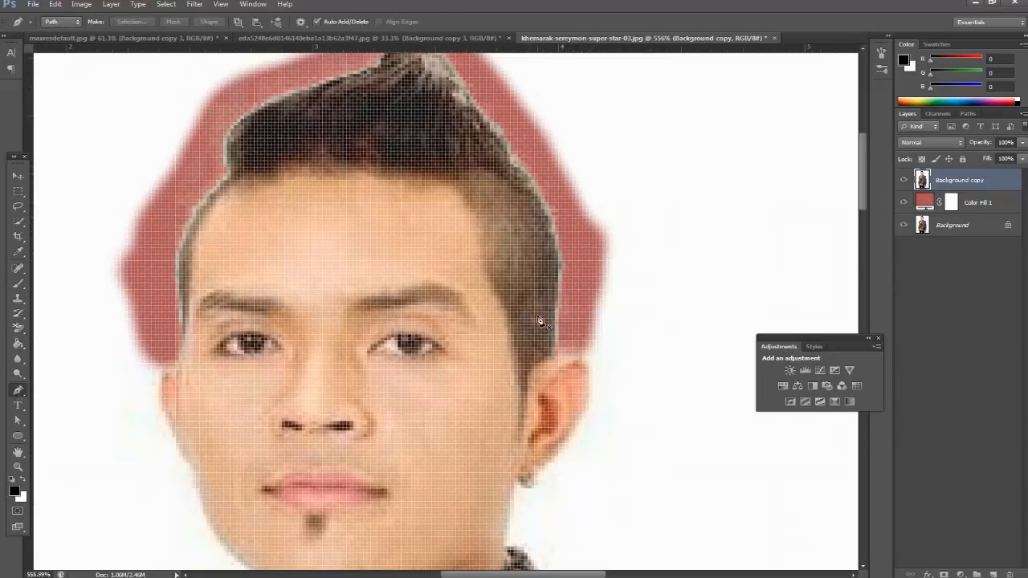
pyautogui.click(555, 357)
pyautogui.moveTo(589, 359); pyautogui.dragTo(589, 379)
pyautogui.moveTo(576, 435); pyautogui.dragTo(564, 456)
pyautogui.click(518, 489)
pyautogui.moveTo(461, 403); pyautogui.dragTo(473, 167)
pyautogui.moveTo(517, 305); pyautogui.dragTo(532, 310)
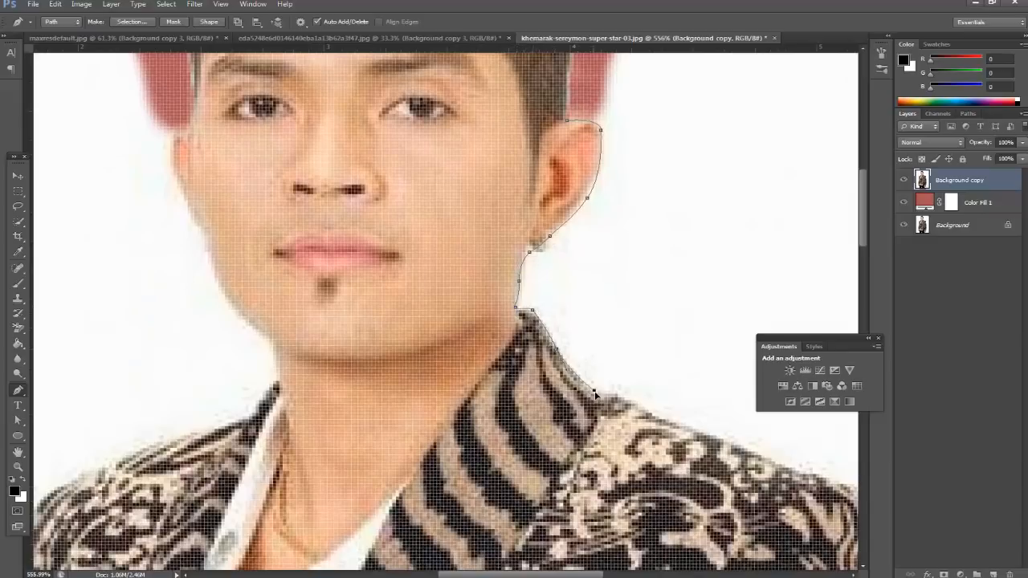
# Continue the path along the viewer's-right shoulder and down the outer sleeve to the cuff
pyautogui.scroll(-4, 629, 371)
pyautogui.moveTo(614, 376); pyautogui.dragTo(341, 246)
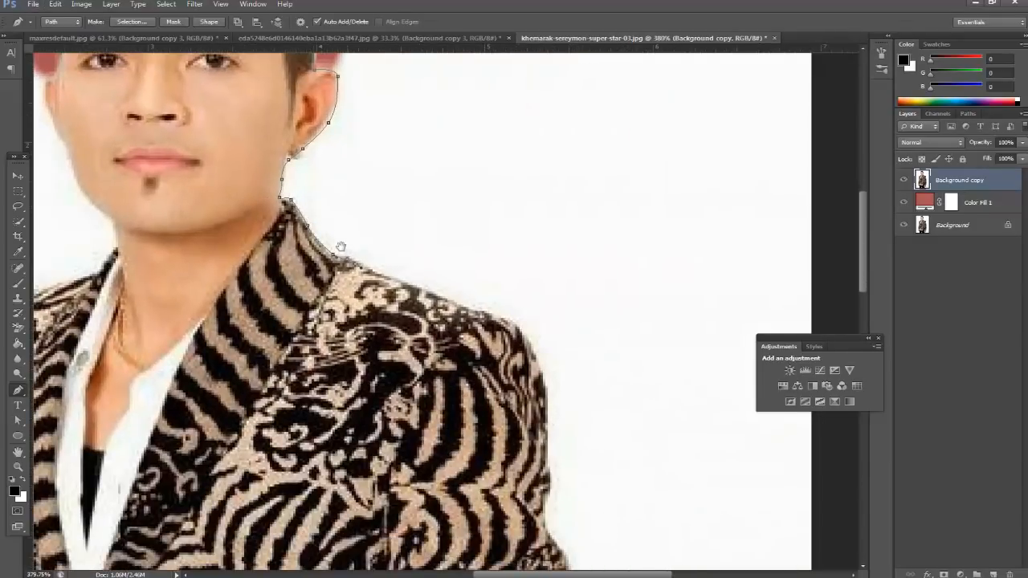
pyautogui.click(516, 322)
pyautogui.moveTo(547, 426); pyautogui.dragTo(505, 239)
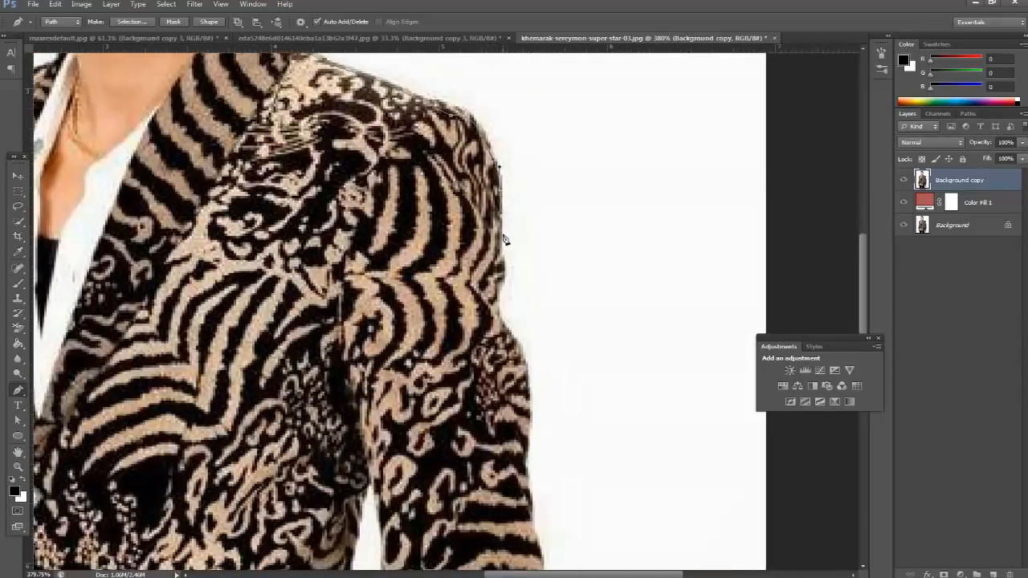
pyautogui.click(506, 265)
pyautogui.moveTo(530, 454); pyautogui.dragTo(528, 191)
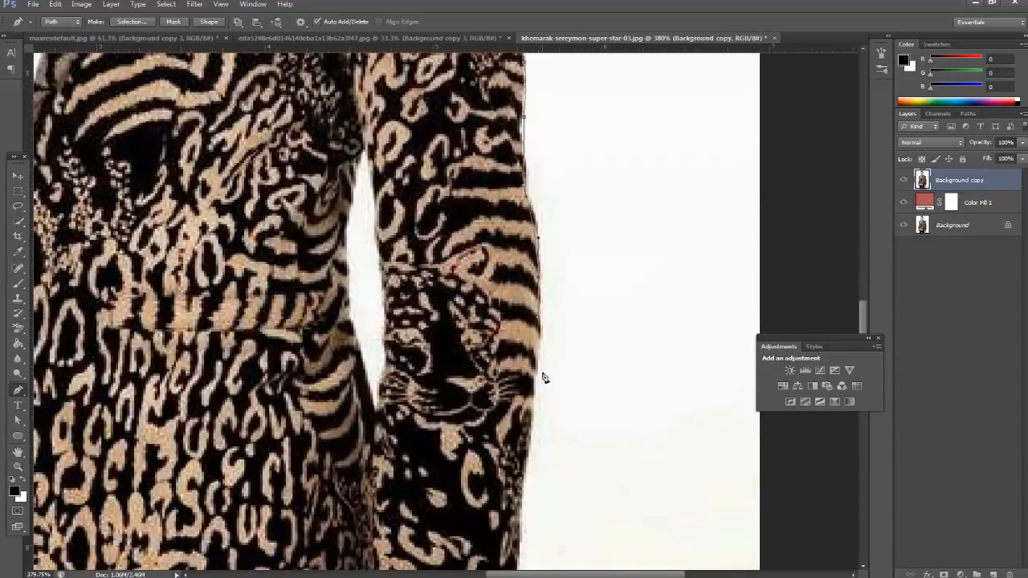
pyautogui.moveTo(494, 391); pyautogui.dragTo(501, 267)
pyautogui.moveTo(530, 335); pyautogui.dragTo(497, 393)
pyautogui.scroll(-4, 524, 459)
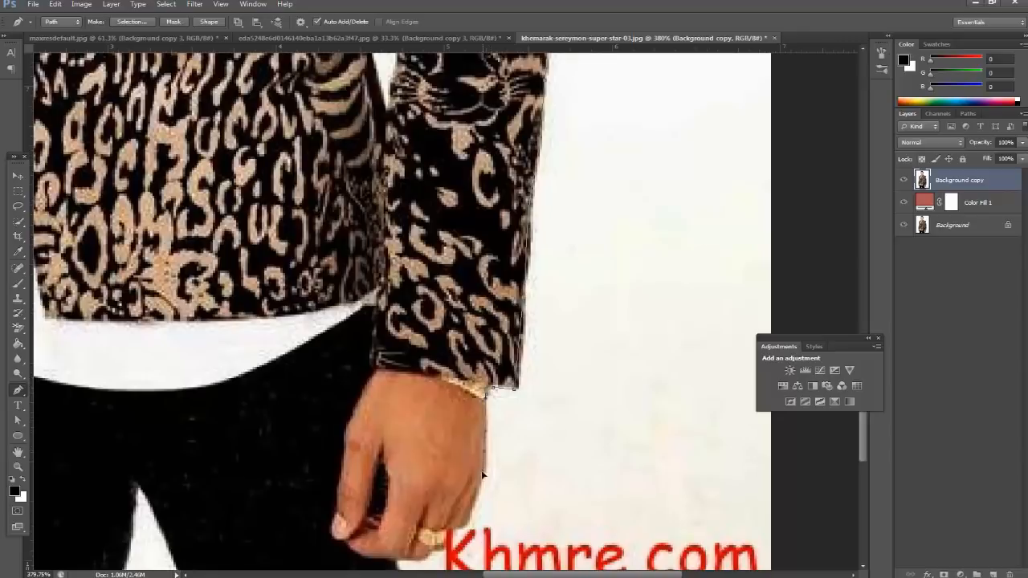
# Trace the path around the viewer's-right hand, along the photo's bottom edge and around the gap between the legs
pyautogui.scroll(-4, 483, 475)
pyautogui.moveTo(450, 409); pyautogui.dragTo(429, 426)
pyautogui.click(414, 466)
pyautogui.click(192, 470)
pyautogui.moveTo(148, 347); pyautogui.dragTo(127, 321)
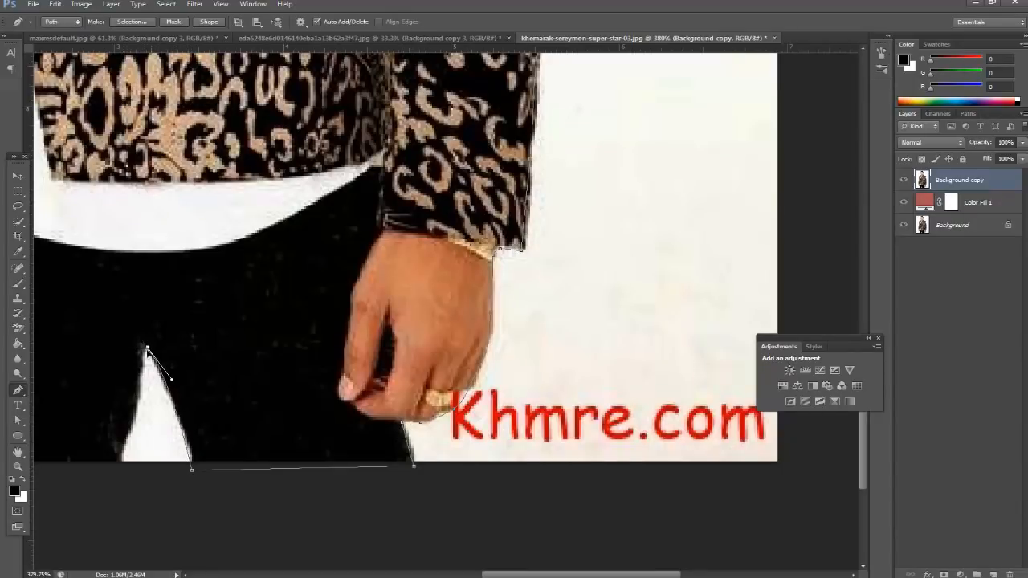
pyautogui.moveTo(116, 458); pyautogui.dragTo(121, 482)
# Extend the path along the bottom edge and up the viewer's-left trouser leg to the shirt beneath the jacket
pyautogui.moveTo(165, 371); pyautogui.dragTo(570, 233)
pyautogui.click(245, 416)
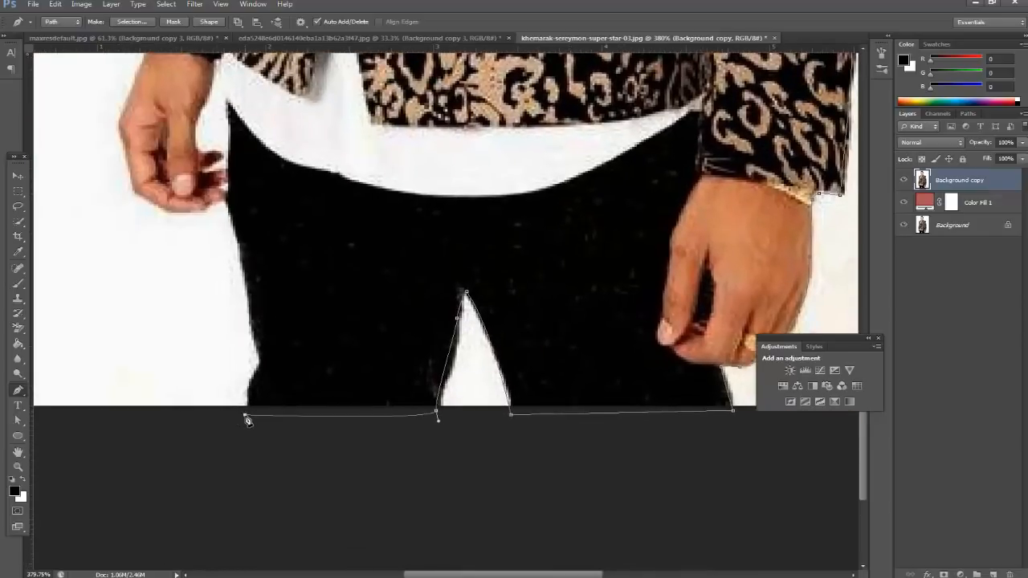
pyautogui.click(260, 364)
pyautogui.moveTo(253, 306); pyautogui.dragTo(249, 287)
pyautogui.moveTo(231, 206); pyautogui.dragTo(233, 186)
pyautogui.click(228, 105)
pyautogui.moveTo(225, 62); pyautogui.dragTo(254, 208)
# Trace the path around the fingers and outer edge of the viewer's-left hand up to the cuff
pyautogui.moveTo(237, 247); pyautogui.dragTo(267, 289)
pyautogui.click(236, 272)
pyautogui.click(256, 292)
pyautogui.click(260, 312)
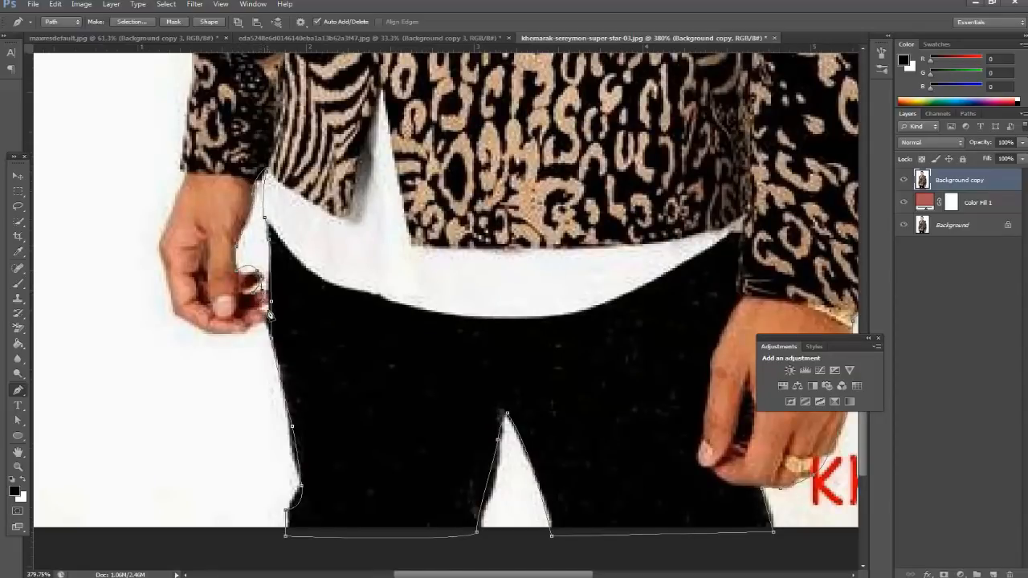
pyautogui.moveTo(231, 340)
pyautogui.mouseDown()
pyautogui.moveTo(262, 342)
pyautogui.moveTo(217, 333)
pyautogui.mouseUp()
pyautogui.moveTo(164, 256); pyautogui.dragTo(160, 238)
pyautogui.click(183, 176)
# Continue the path up the outer edge of the viewer's-left sleeve to the shoulder
pyautogui.moveTo(187, 73); pyautogui.dragTo(214, 268)
pyautogui.click(218, 273)
pyautogui.click(221, 217)
pyautogui.click(243, 171)
pyautogui.moveTo(257, 167); pyautogui.dragTo(228, 362)
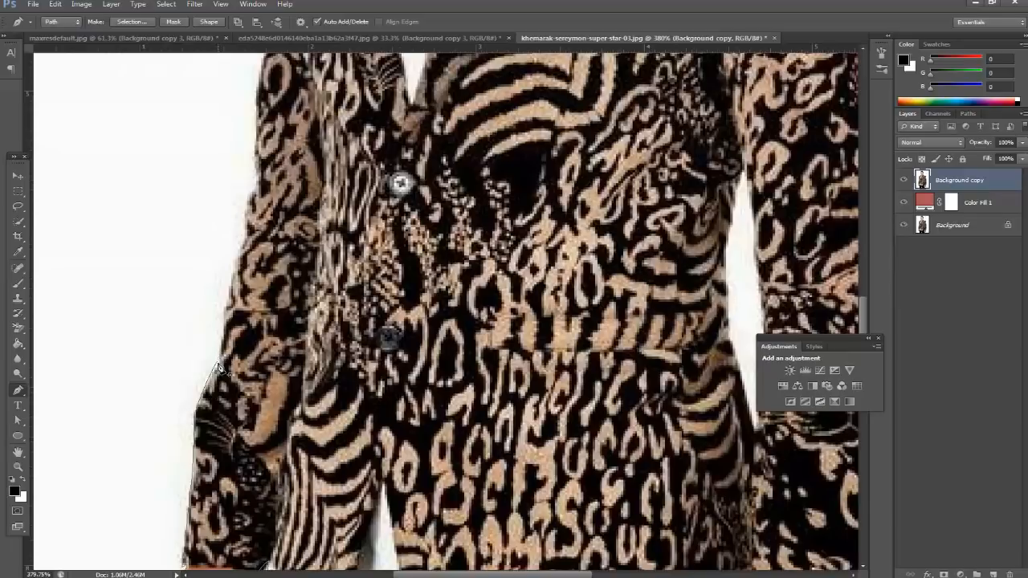
pyautogui.moveTo(215, 364); pyautogui.dragTo(218, 361)
pyautogui.click(226, 302)
pyautogui.moveTo(263, 205); pyautogui.dragTo(281, 361)
pyautogui.click(272, 278)
pyautogui.moveTo(296, 232); pyautogui.dragTo(279, 320)
pyautogui.moveTo(294, 243); pyautogui.dragTo(286, 333)
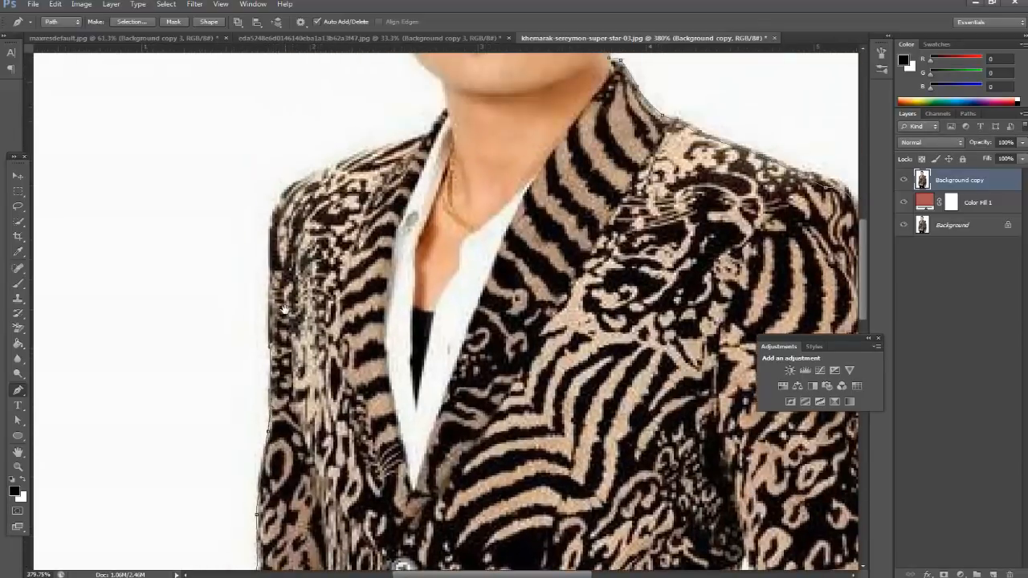
# Trace the path over the viewer's-left shoulder to the collar beside the neck
pyautogui.click(313, 170)
pyautogui.click(371, 151)
pyautogui.moveTo(416, 134); pyautogui.dragTo(368, 205)
pyautogui.click(379, 202)
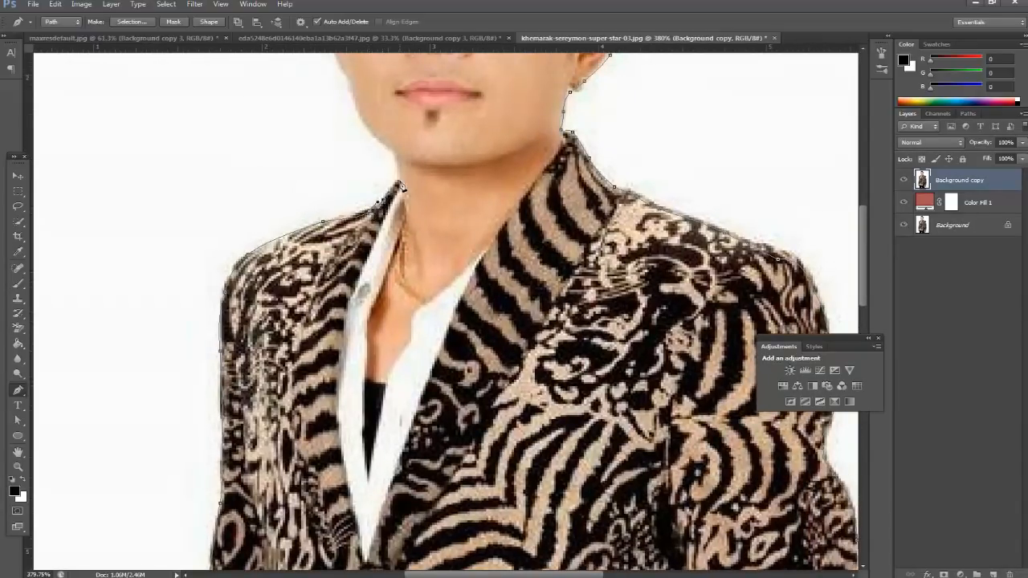
# Trace the path from the collar up the neck and jawline and around the viewer's-left ear
pyautogui.scroll(4, 404, 173)
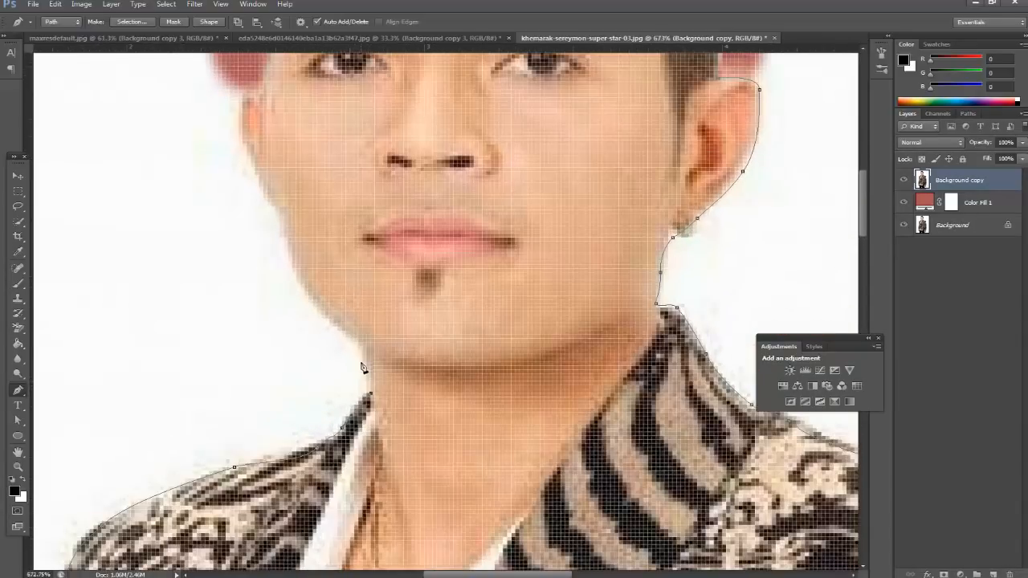
pyautogui.click(361, 345)
pyautogui.click(331, 328)
pyautogui.click(316, 308)
pyautogui.click(303, 286)
pyautogui.moveTo(287, 245); pyautogui.dragTo(269, 200)
pyautogui.moveTo(289, 176); pyautogui.dragTo(298, 257)
pyautogui.click(303, 231)
# Close the path through the erased red band around the hair and convert it into a selection
pyautogui.scroll(-2, 304, 235)
pyautogui.scroll(5, 346, 306)
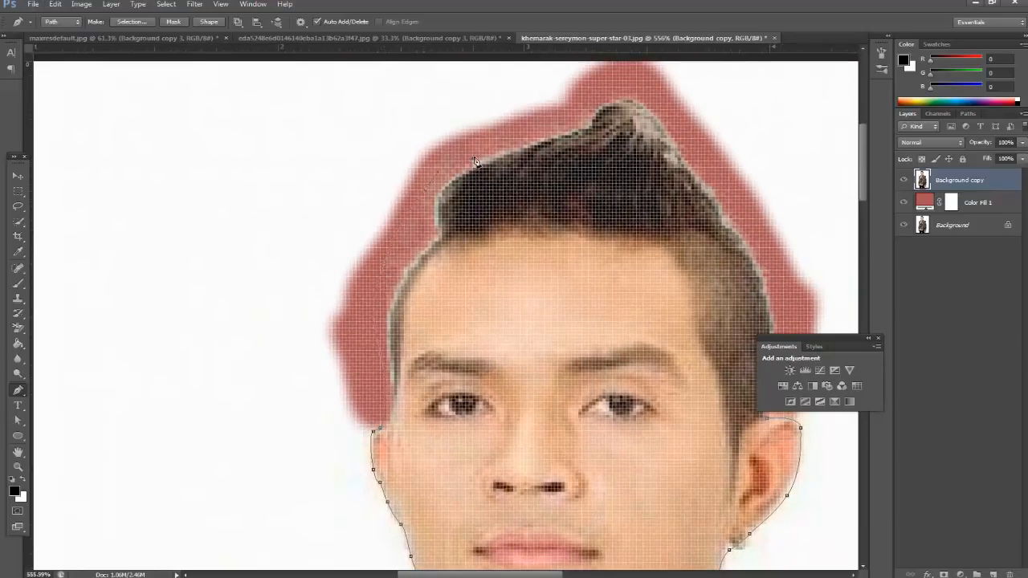
pyautogui.moveTo(526, 242); pyautogui.dragTo(397, 230)
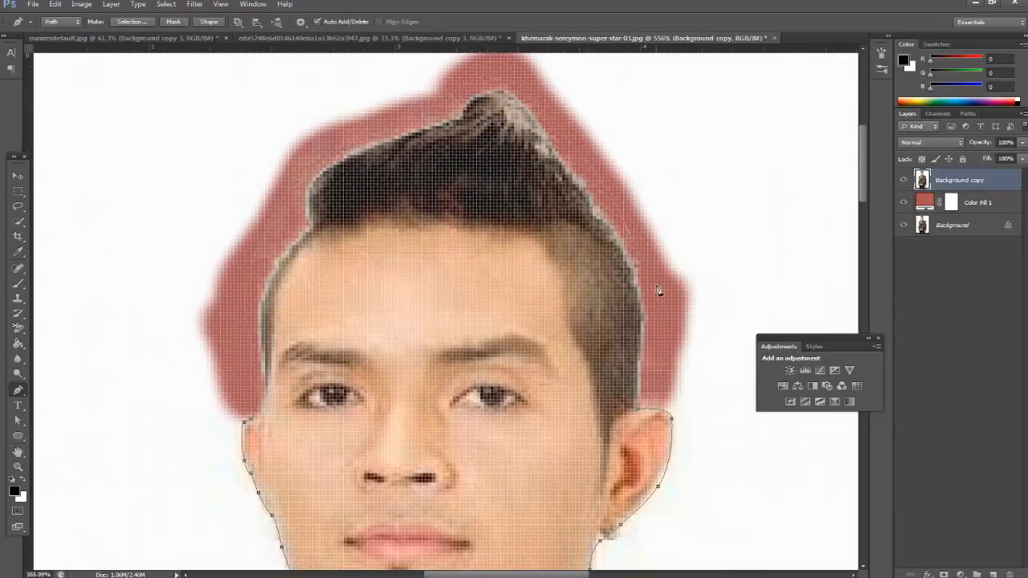
pyautogui.rightClick(660, 371)
pyautogui.click(723, 188)
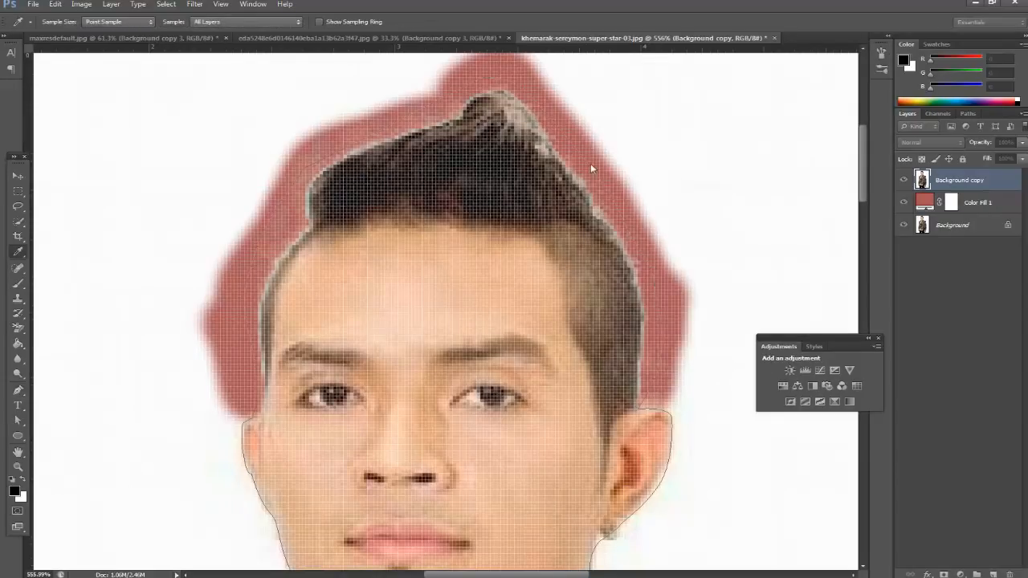
pyautogui.click(585, 173)
# Invert the selection, delete the white background from Background copy, and deselect
pyautogui.scroll(-8, 612, 339)
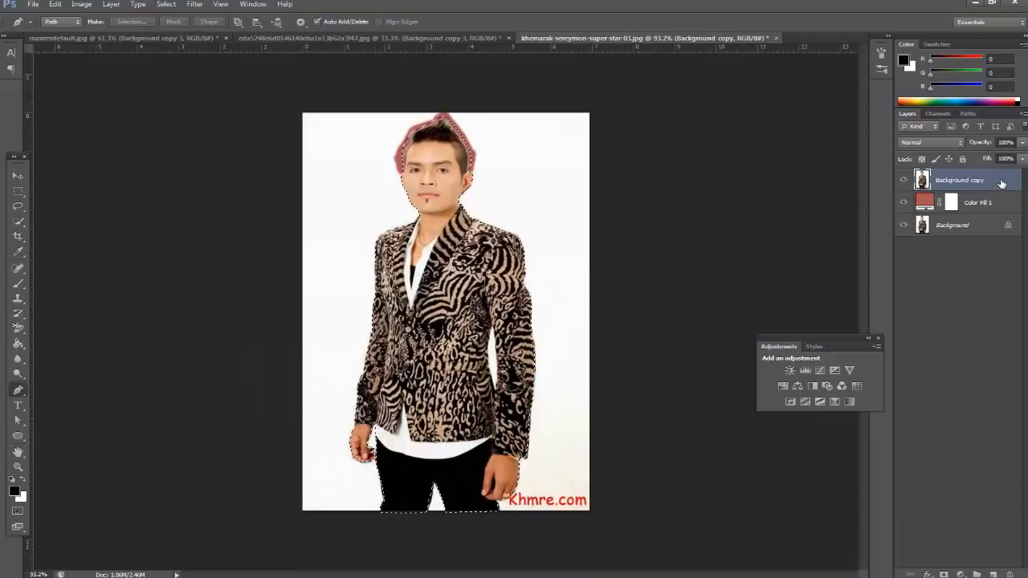
pyautogui.click(166, 4)
pyautogui.click(216, 51)
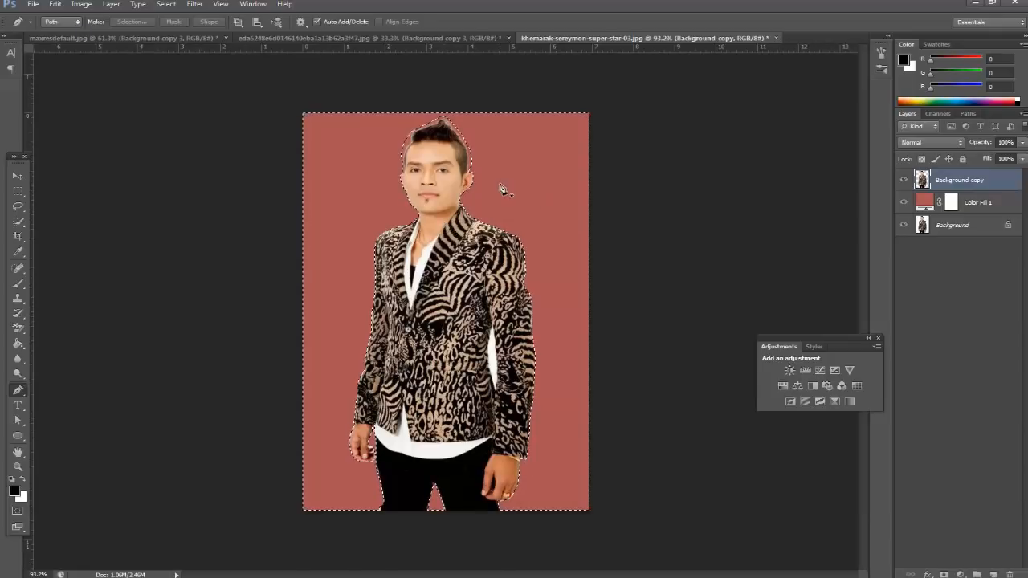
pyautogui.click(146, 7)
pyautogui.moveTo(166, 6)
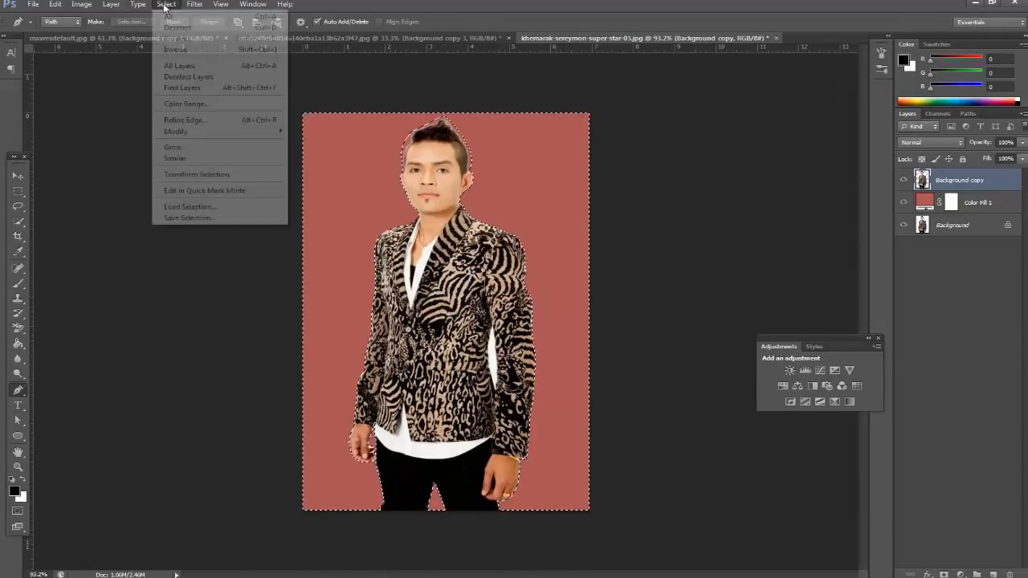
pyautogui.click(178, 28)
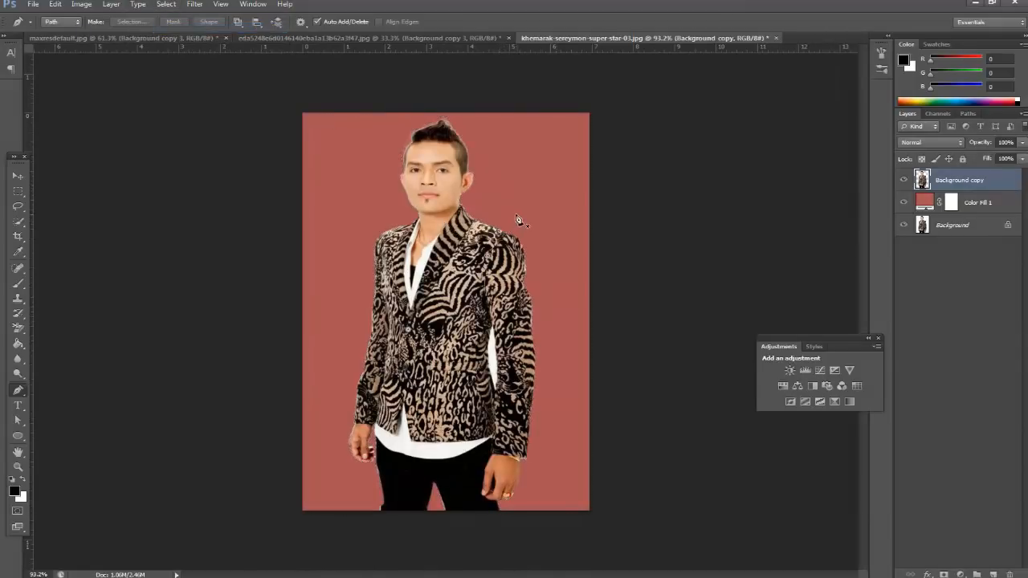
# Hide the Color Fill 1 and Background layers to check the cutout on transparency, and show them again
pyautogui.click(906, 204)
pyautogui.click(906, 227)
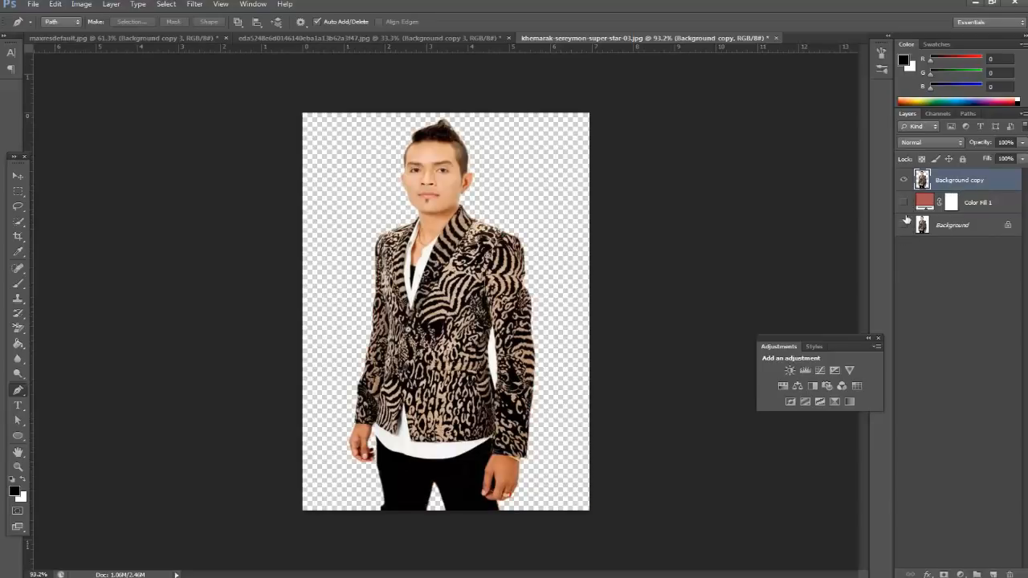
pyautogui.click(904, 204)
pyautogui.click(904, 226)
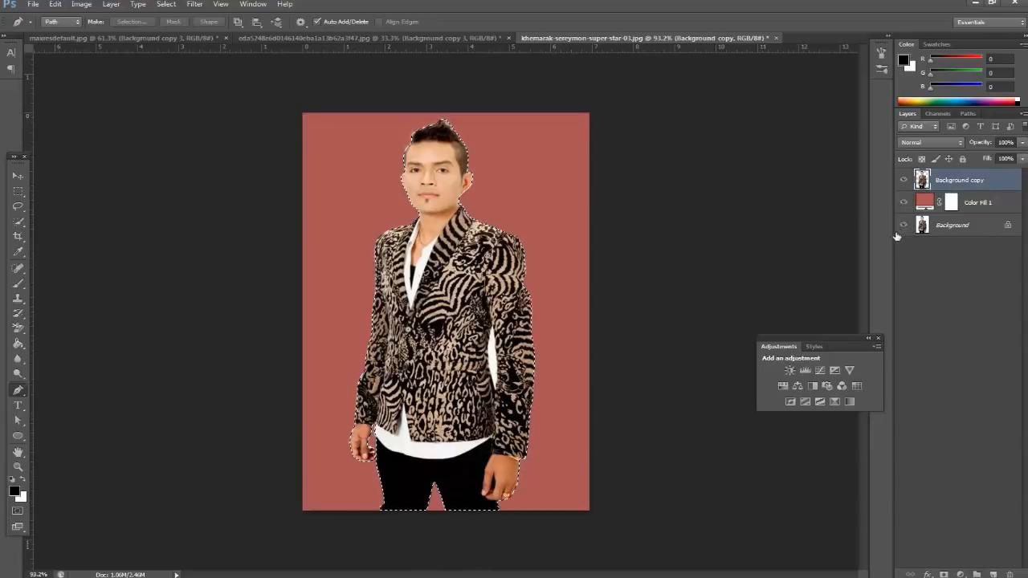
# Save the man's selection as an alpha channel, show that channel alone, and bring up Levels on it without applying any change
pyautogui.click(938, 114)
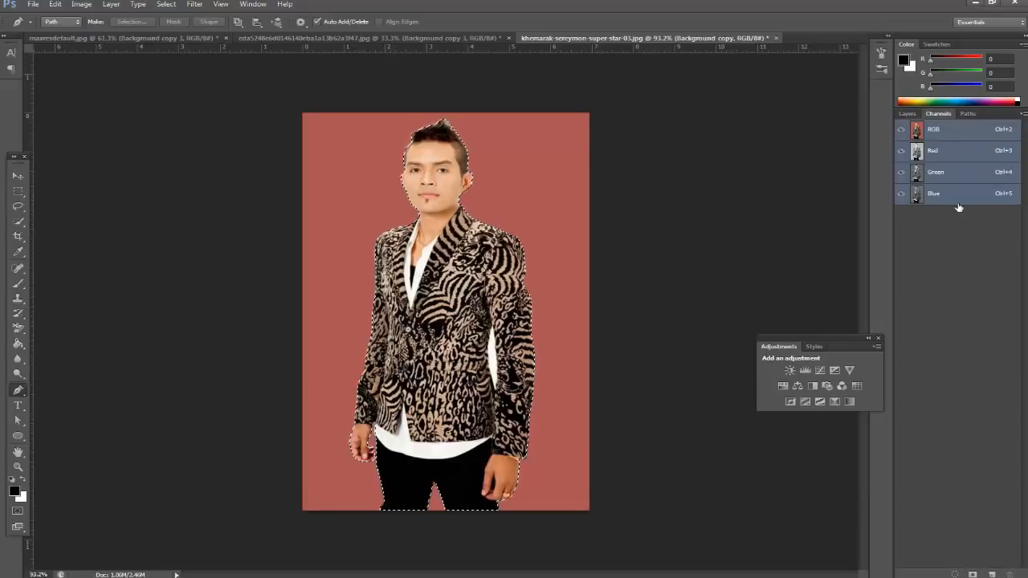
pyautogui.click(973, 575)
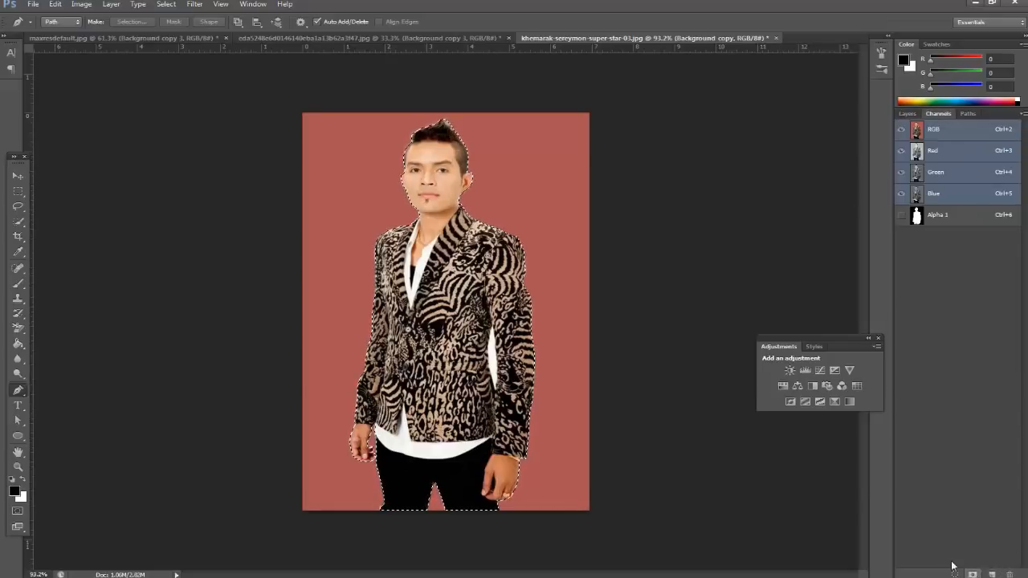
pyautogui.click(940, 216)
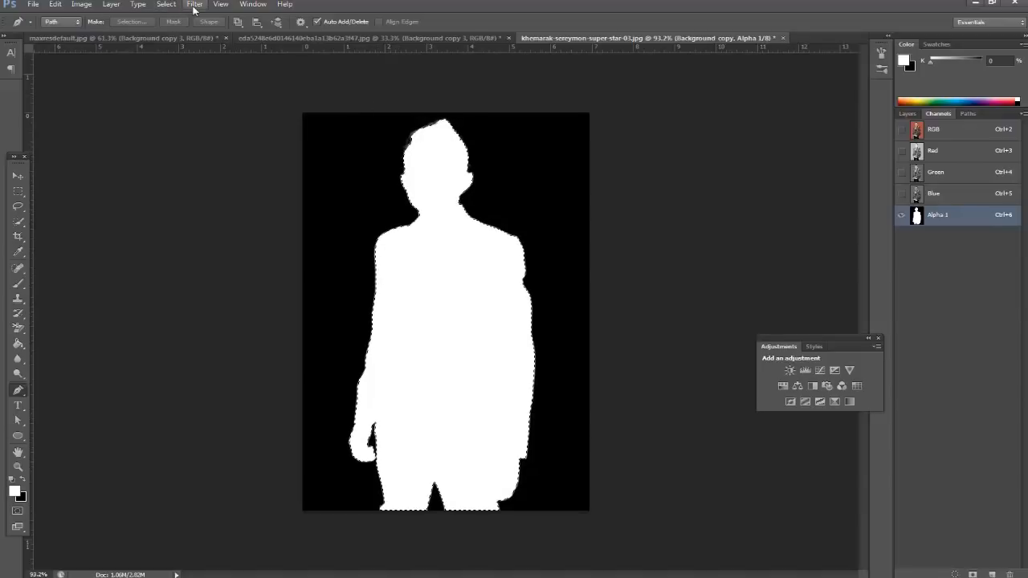
pyautogui.hotkey('ctrl', 'l')
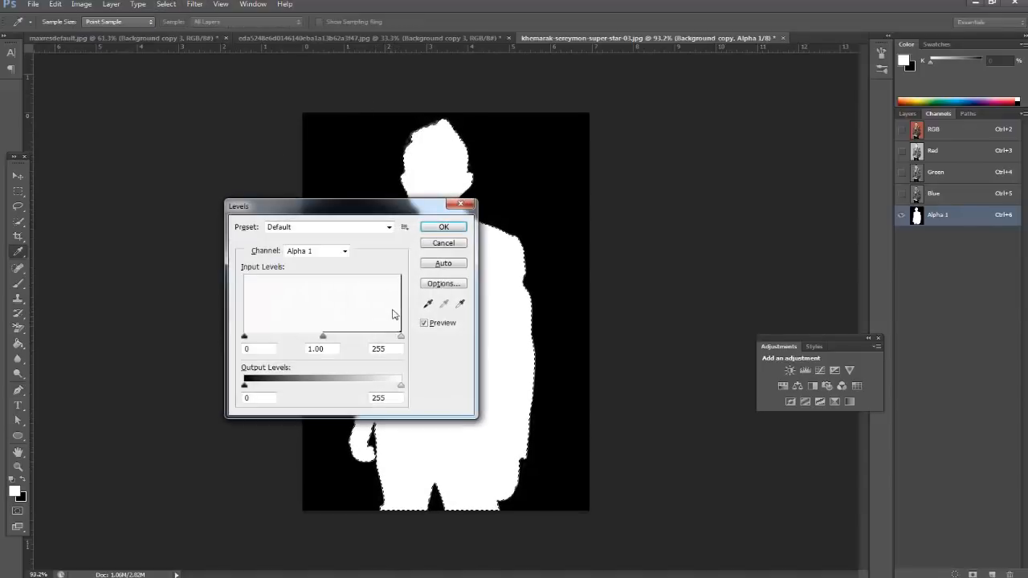
pyautogui.click(444, 243)
# Invert the selection over the alpha mask and feather it by 0.5 pixels, leaving Levels without a change
pyautogui.hotkey('ctrl', 'shift', 'i')
pyautogui.press('p')
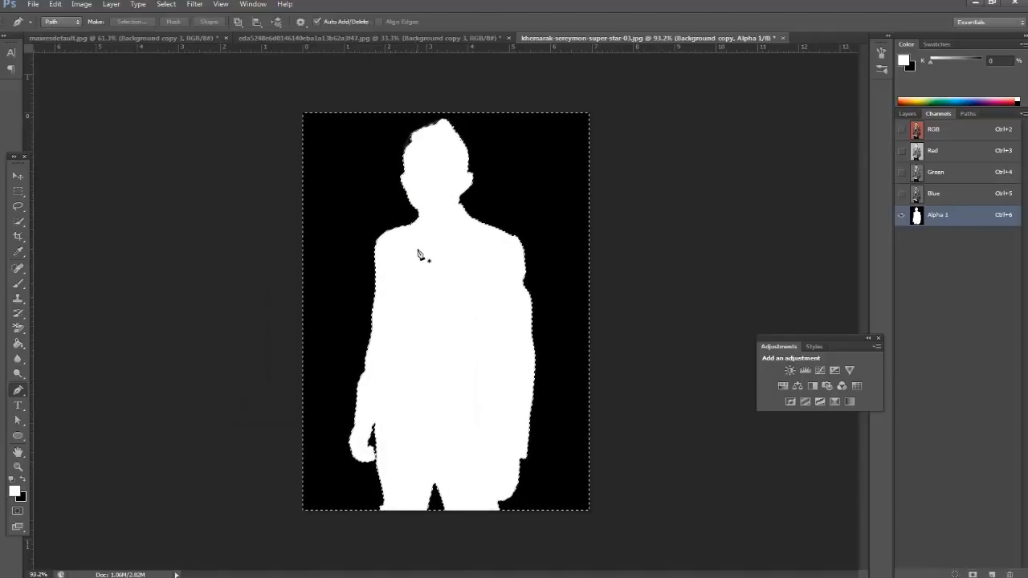
pyautogui.hotkey('shift', 'F6')
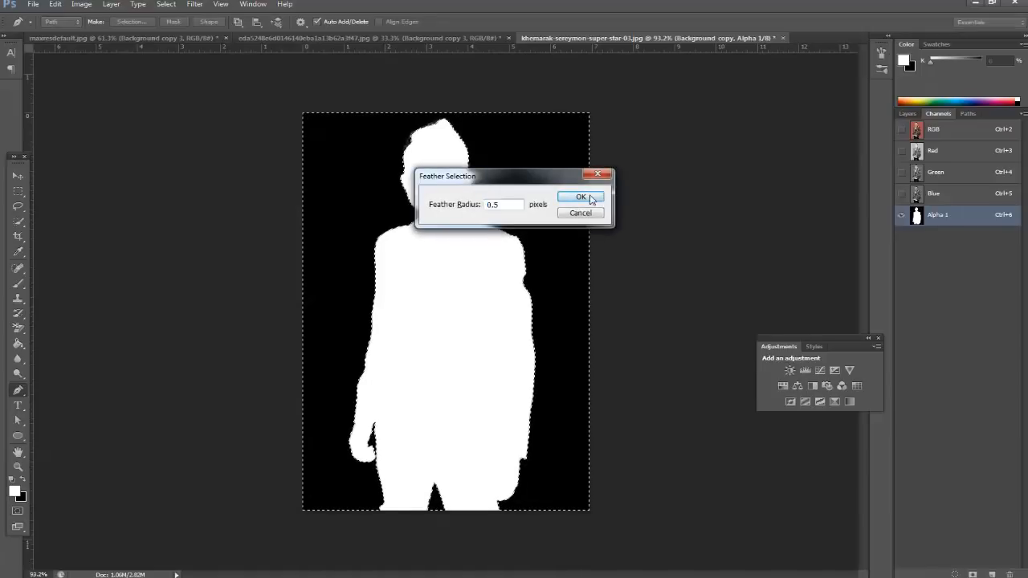
pyautogui.click(589, 198)
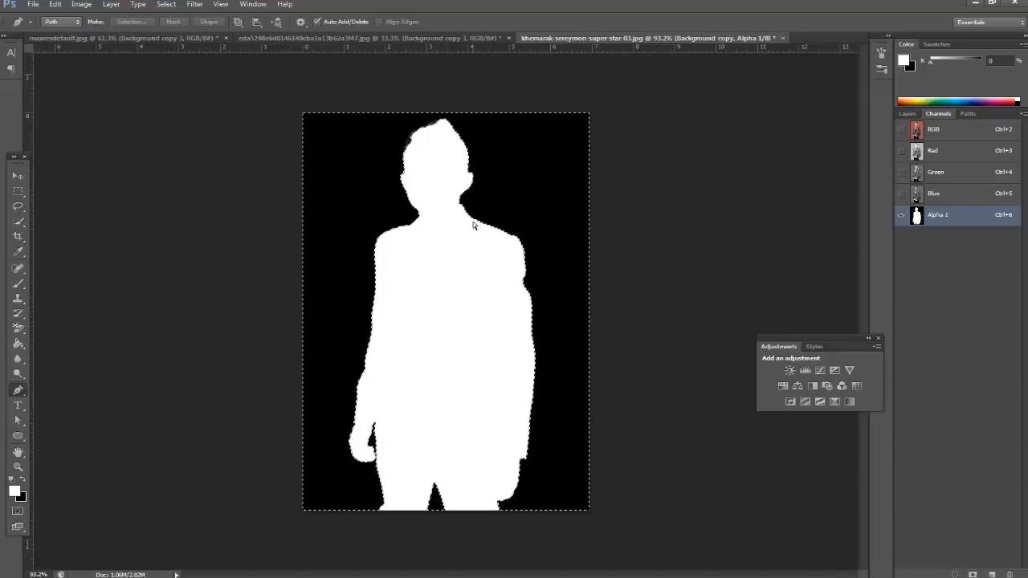
pyautogui.hotkey('ctrl', 'l')
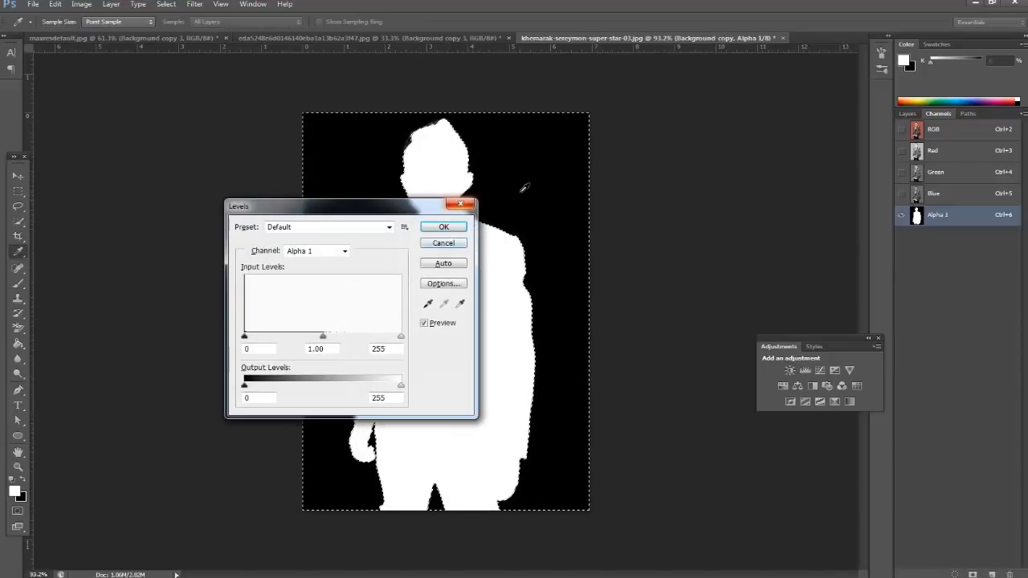
pyautogui.click(449, 243)
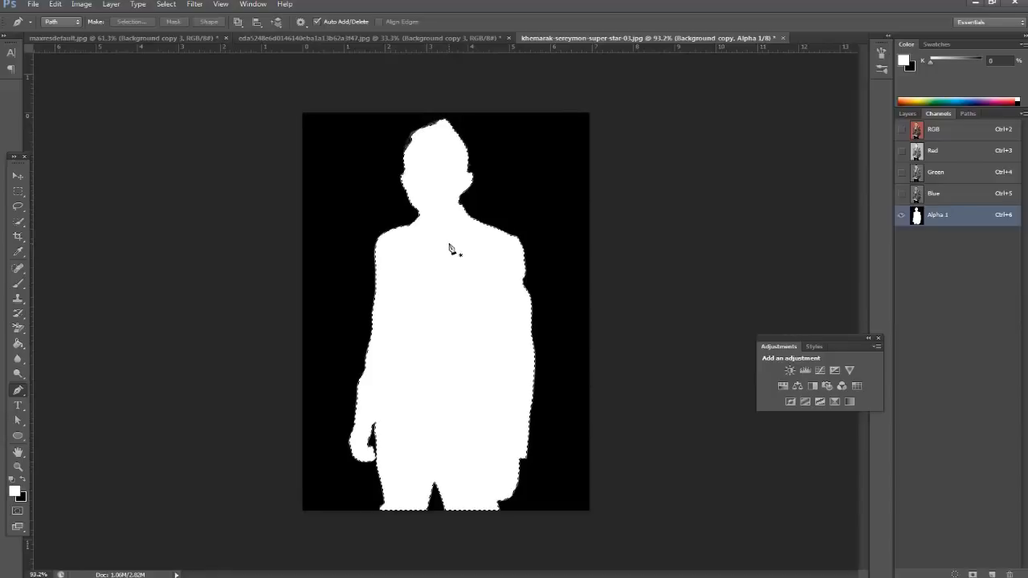
# Invert the selection back to the man, set the Levels black input to 30, and delete the Alpha 1 channel
pyautogui.rightClick(449, 244)
pyautogui.click(475, 217)
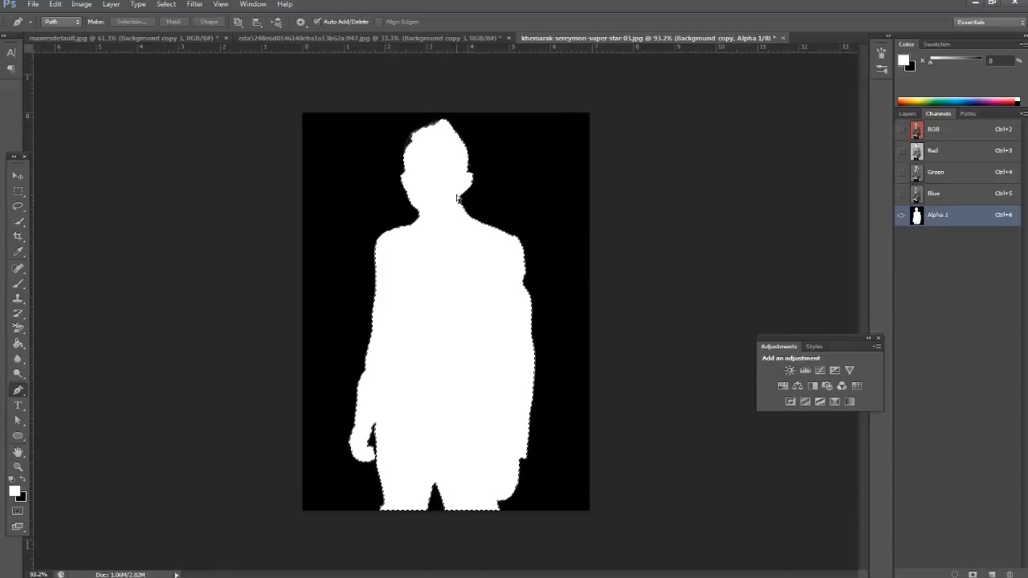
pyautogui.hotkey('ctrl', 'l')
pyautogui.moveTo(245, 336); pyautogui.dragTo(254, 337)
pyautogui.write('30')
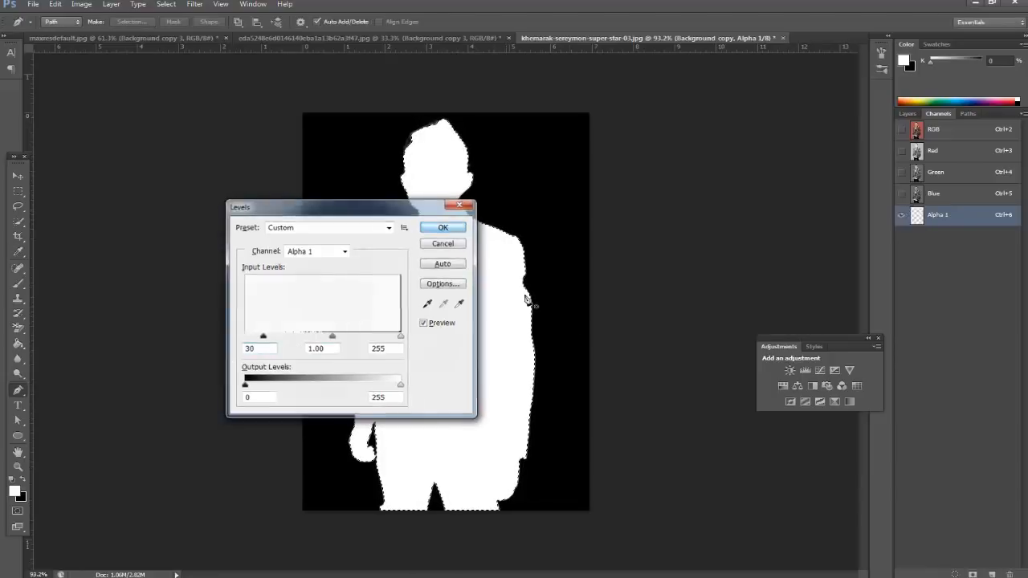
pyautogui.press('Return')
pyautogui.moveTo(987, 226); pyautogui.dragTo(1010, 574)
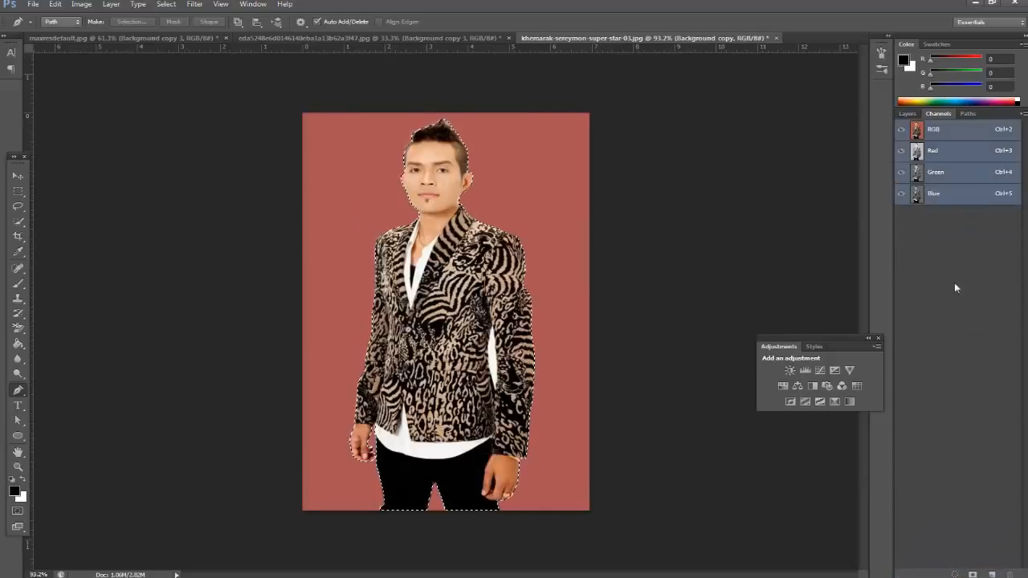
# Delete the Color Fill 1 and Background layers, leaving only the man's cutout, and deselect
pyautogui.click(907, 113)
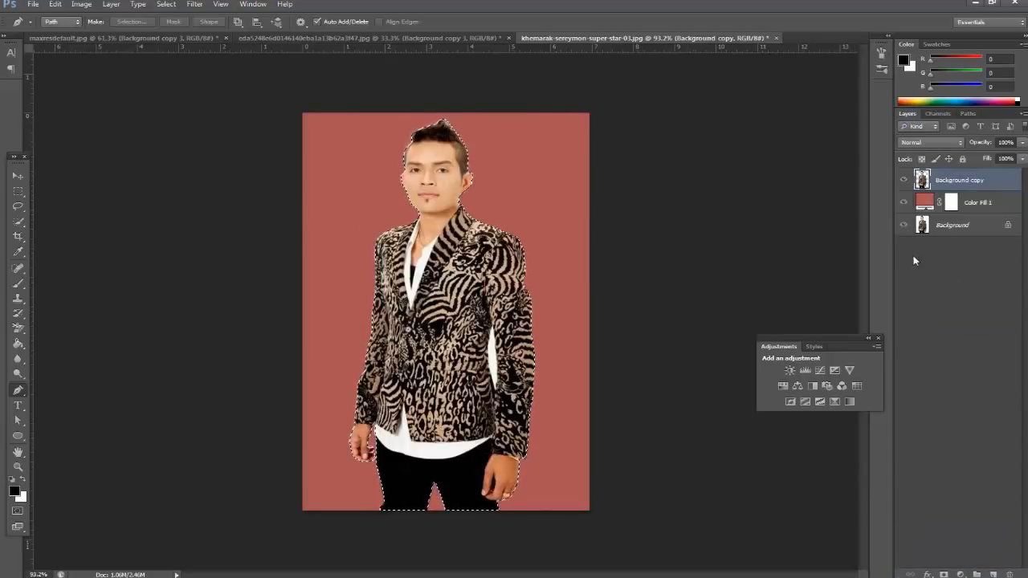
pyautogui.click(960, 253)
pyautogui.click(964, 204)
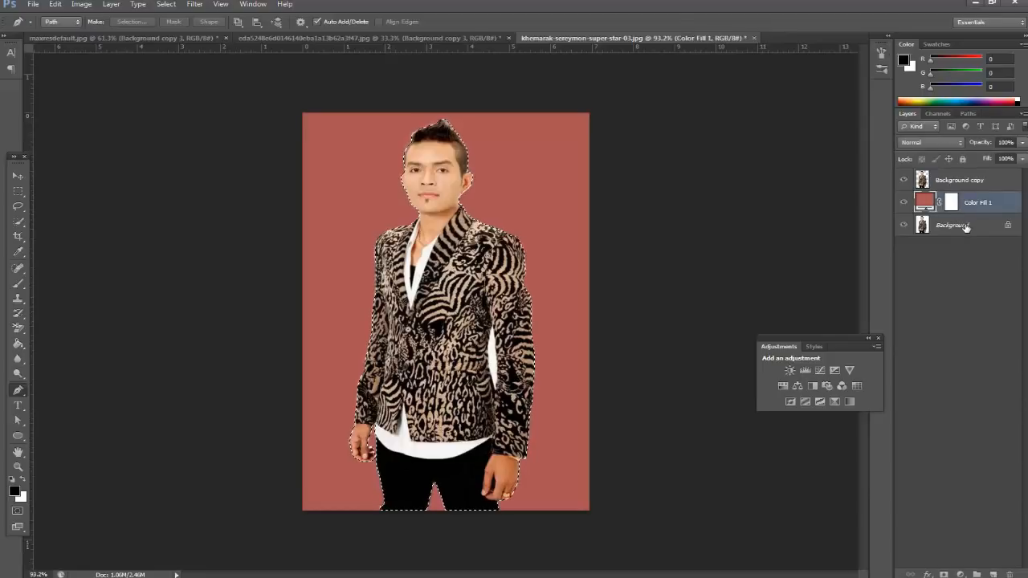
pyautogui.keyDown('shift'); pyautogui.click(966, 227); pyautogui.keyUp('shift')
pyautogui.moveTo(966, 227); pyautogui.dragTo(1009, 574)
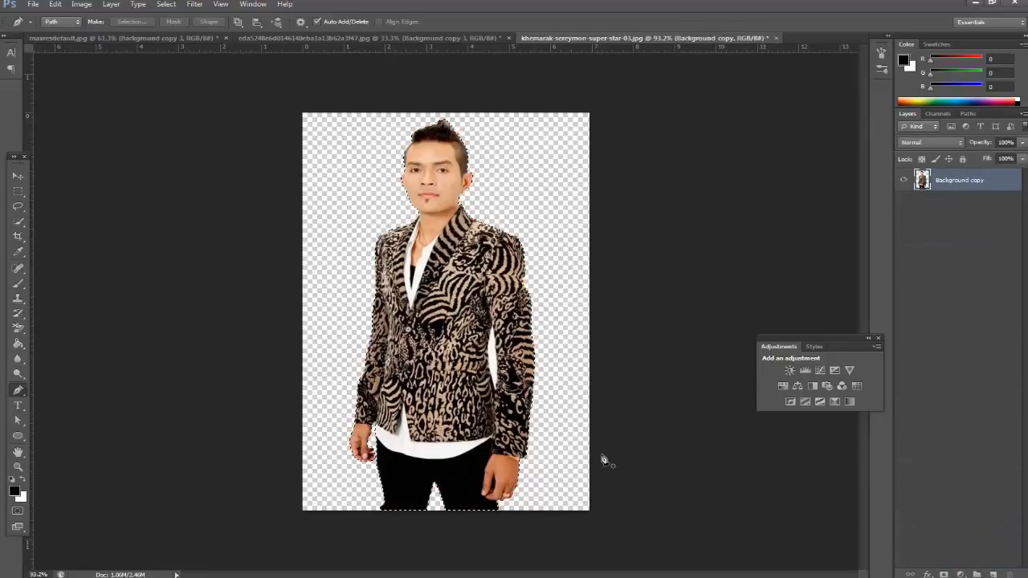
pyautogui.hotkey('ctrl', 'd')
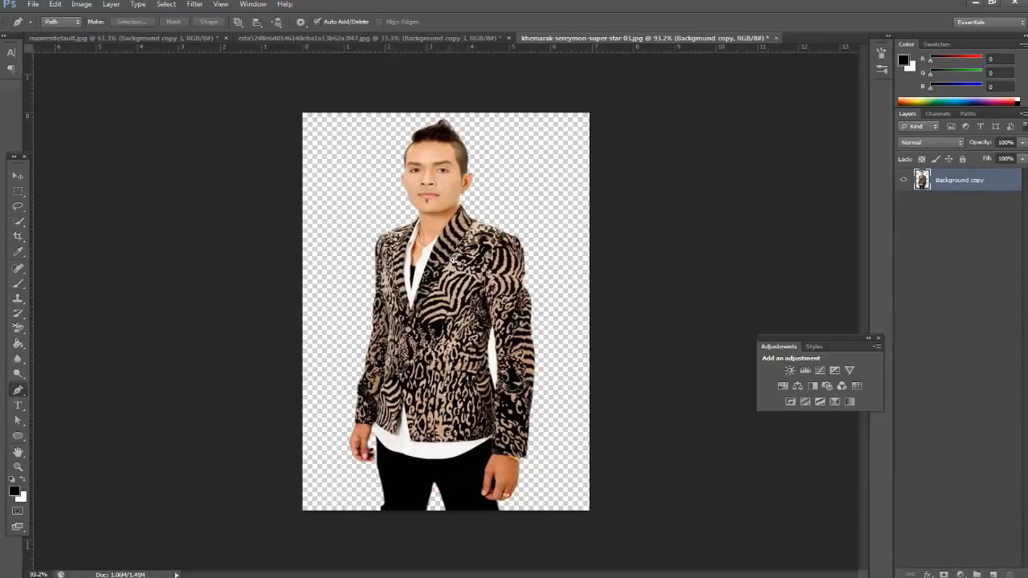
# Move the man's cutout into the Eiffel Tower composite beside the woman and enlarge it to about 237%
pyautogui.press('v')
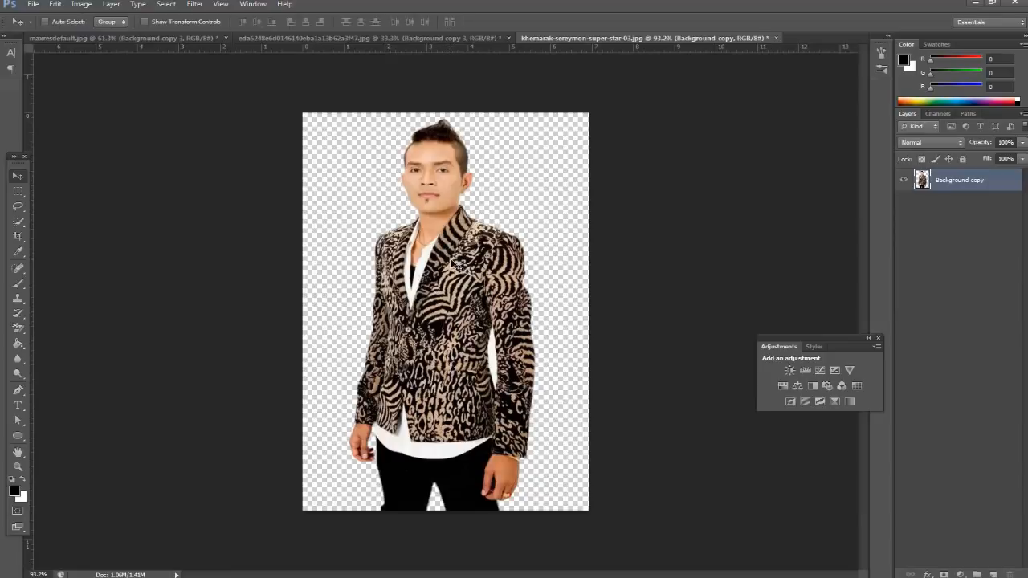
pyautogui.moveTo(454, 261); pyautogui.dragTo(604, 177)
pyautogui.hotkey('ctrl', 't')
pyautogui.moveTo(605, 479); pyautogui.dragTo(620, 510)
pyautogui.moveTo(542, 311)
pyautogui.mouseDown()
pyautogui.moveTo(534, 324)
pyautogui.moveTo(523, 317)
pyautogui.mouseUp()
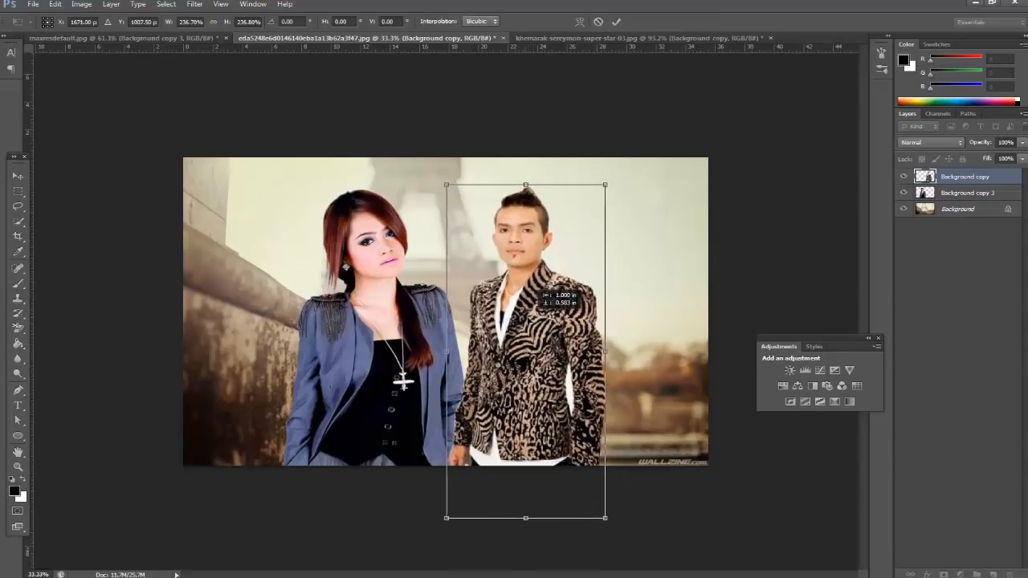
# Enlarge the man further to match the woman's scale, position him close beside her, and apply the transform
pyautogui.moveTo(604, 185); pyautogui.dragTo(640, 163)
pyautogui.moveTo(555, 324); pyautogui.dragTo(556, 343)
pyautogui.moveTo(626, 183); pyautogui.dragTo(667, 164)
pyautogui.moveTo(567, 295)
pyautogui.mouseDown()
pyautogui.moveTo(577, 279)
pyautogui.moveTo(564, 285)
pyautogui.mouseUp()
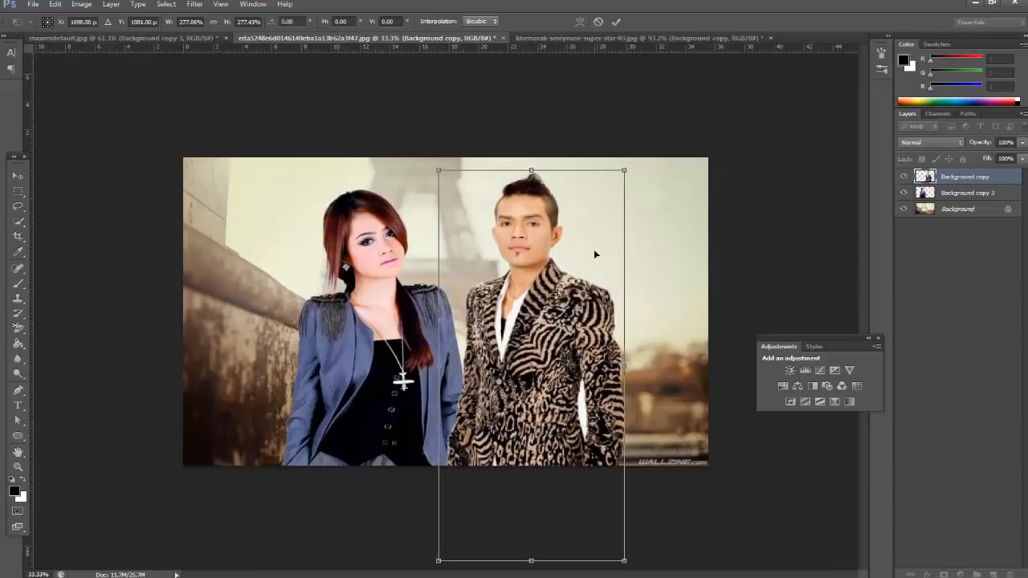
pyautogui.moveTo(624, 173); pyautogui.dragTo(637, 171)
pyautogui.moveTo(563, 281); pyautogui.dragTo(558, 297)
pyautogui.press('Return')
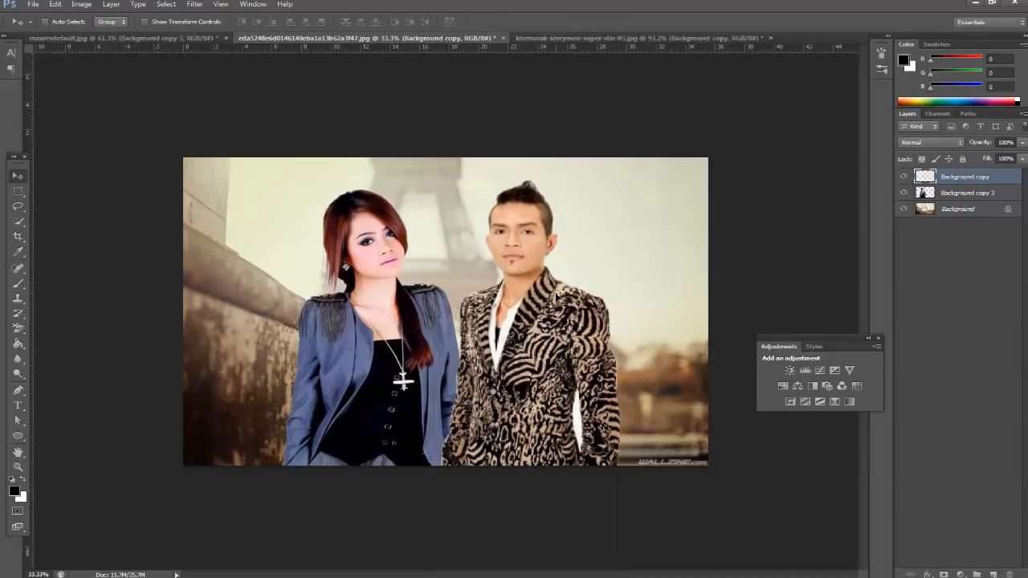
# Add a Hue/Saturation adjustment layer directly above the woman's layer, Background copy 3
pyautogui.scroll(11, 510, 198)
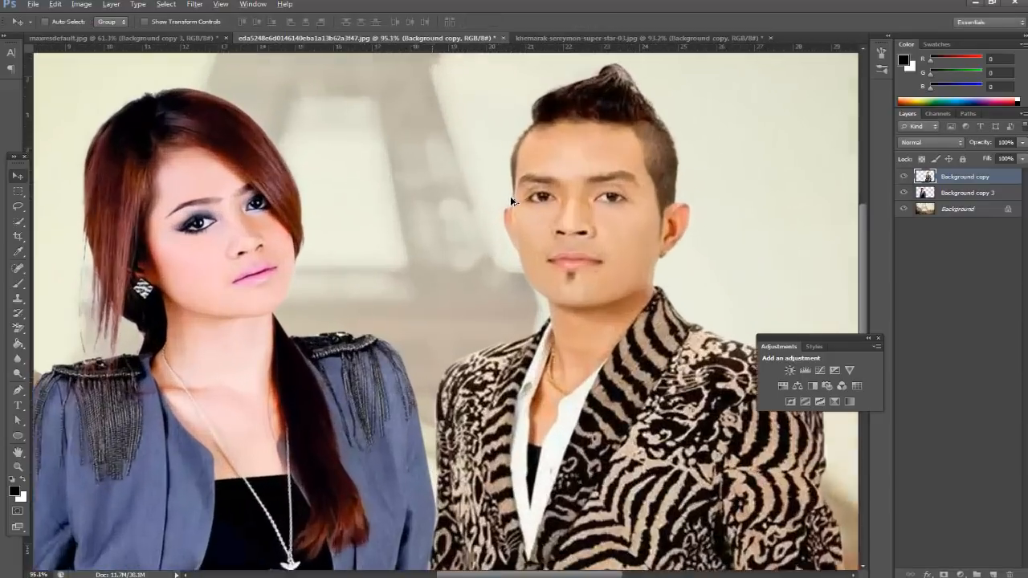
pyautogui.scroll(-9, 509, 174)
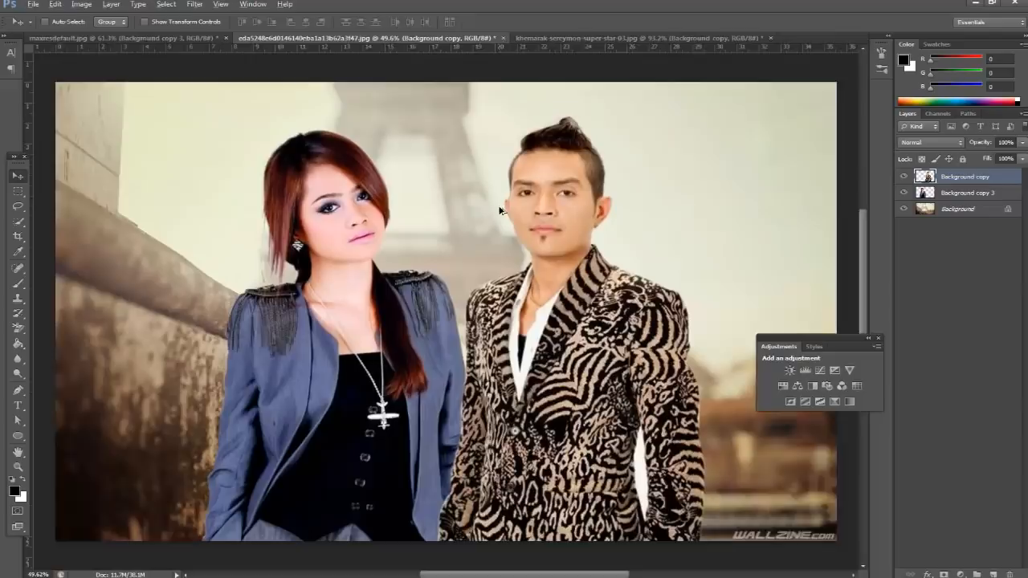
pyautogui.scroll(2, 470, 329)
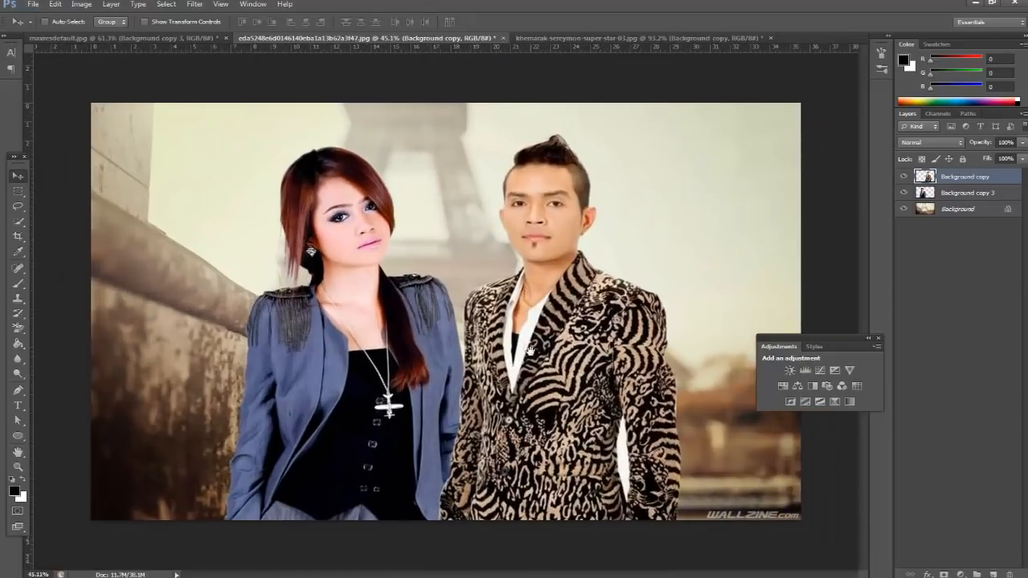
pyautogui.scroll(-3, 471, 345)
pyautogui.scroll(-2, 471, 350)
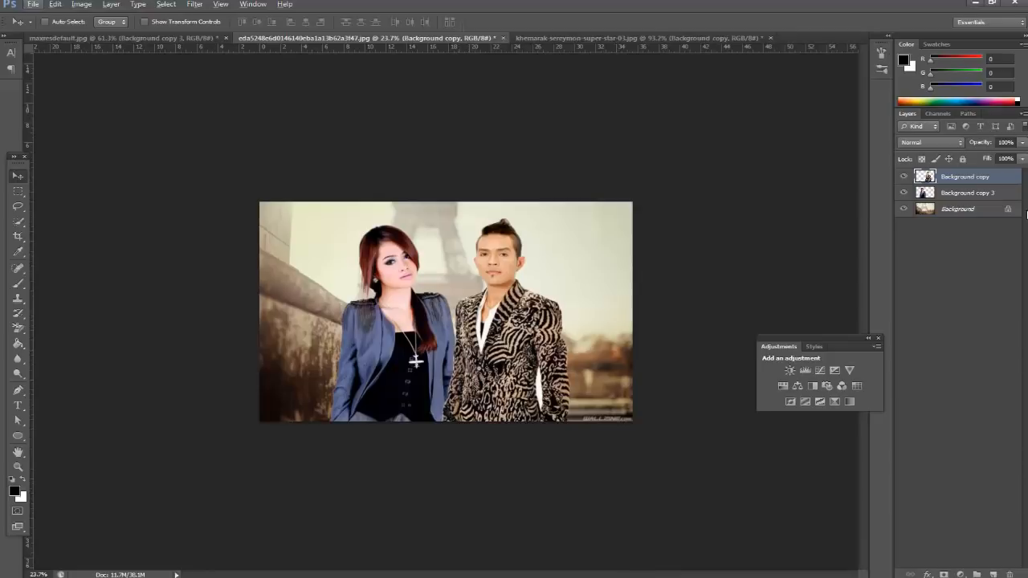
pyautogui.click(964, 194)
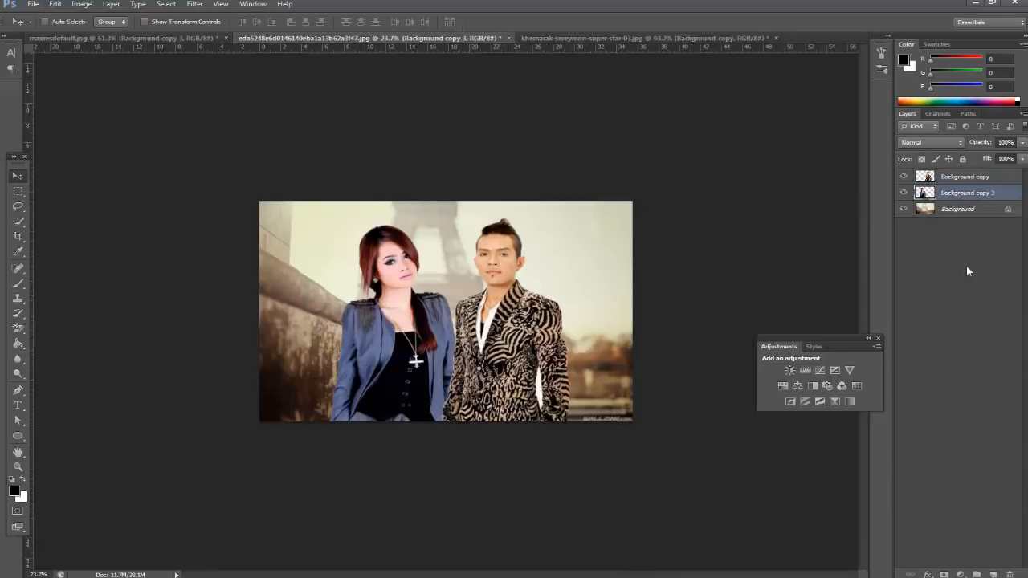
pyautogui.click(961, 575)
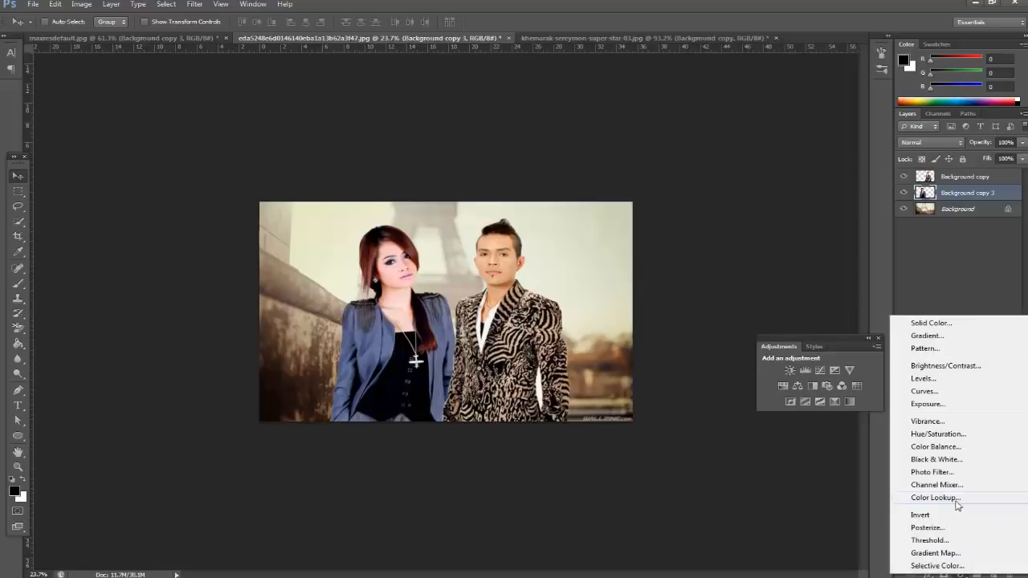
pyautogui.click(938, 434)
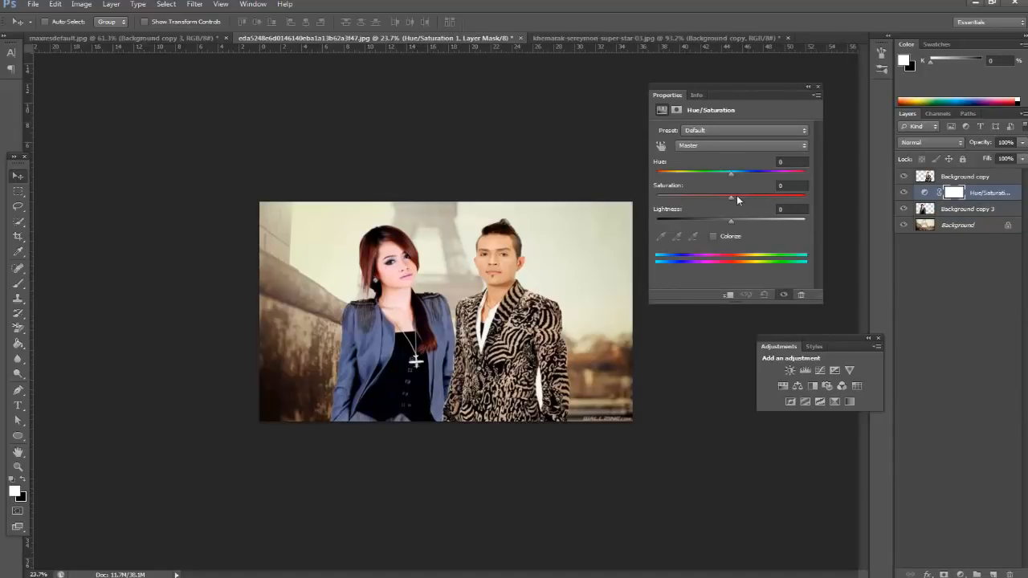
# Target the Reds in the Hue/Saturation adjustment and tune their saturation, hue and lightness to tone down the woman's reddish skin and hair
pyautogui.click(727, 145)
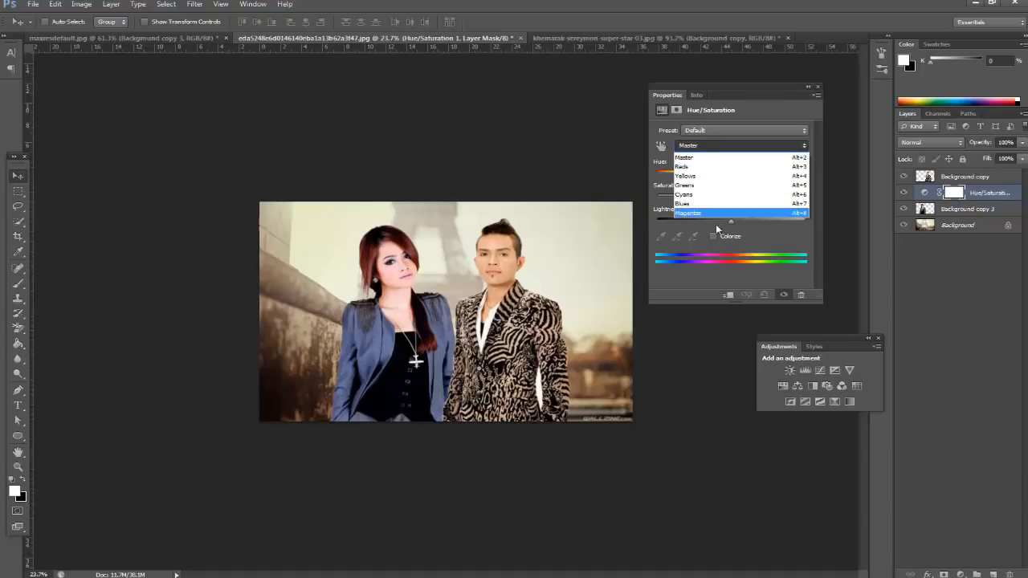
pyautogui.click(707, 167)
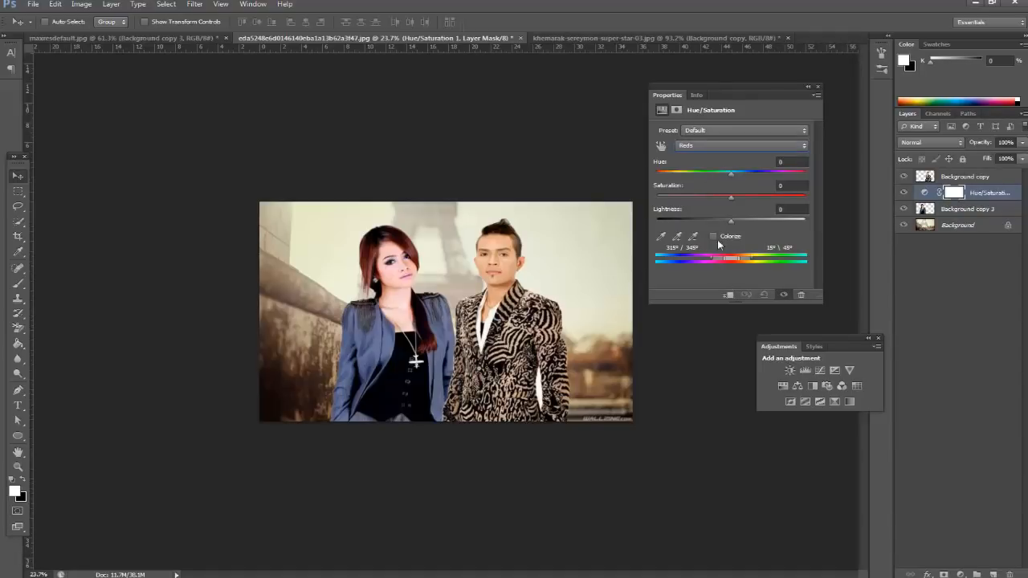
pyautogui.moveTo(731, 199); pyautogui.dragTo(743, 174)
pyautogui.moveTo(741, 173); pyautogui.dragTo(744, 176)
pyautogui.moveTo(745, 219); pyautogui.dragTo(727, 218)
# Load the man's outline from Background copy as a selection, add a Hue/Saturation layer masked to it, and slightly lower the saturation
pyautogui.click(974, 192)
pyautogui.click(940, 178)
pyautogui.keyDown('ctrl'); pyautogui.click(929, 176); pyautogui.keyUp('ctrl')
pyautogui.click(961, 575)
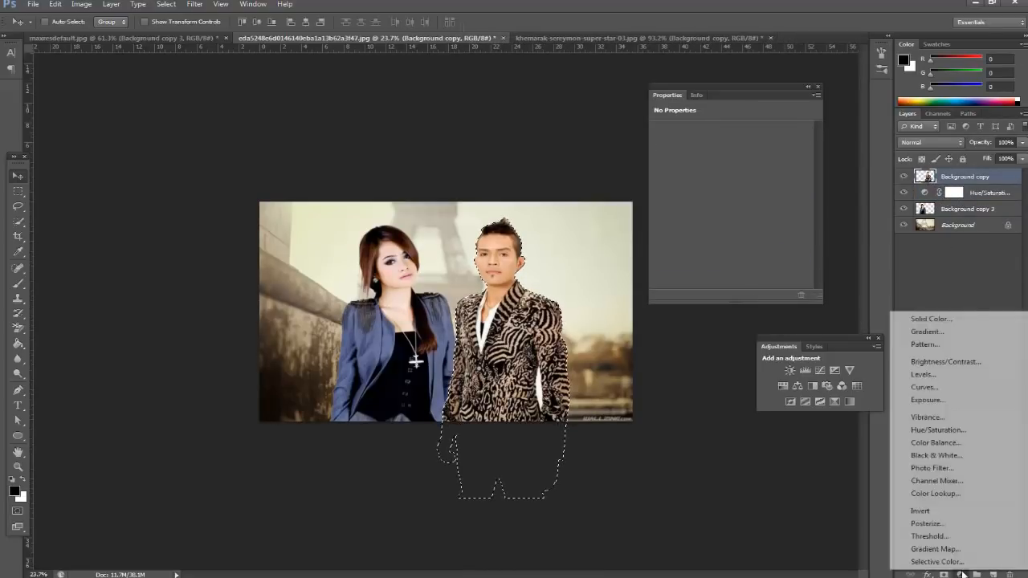
pyautogui.click(936, 430)
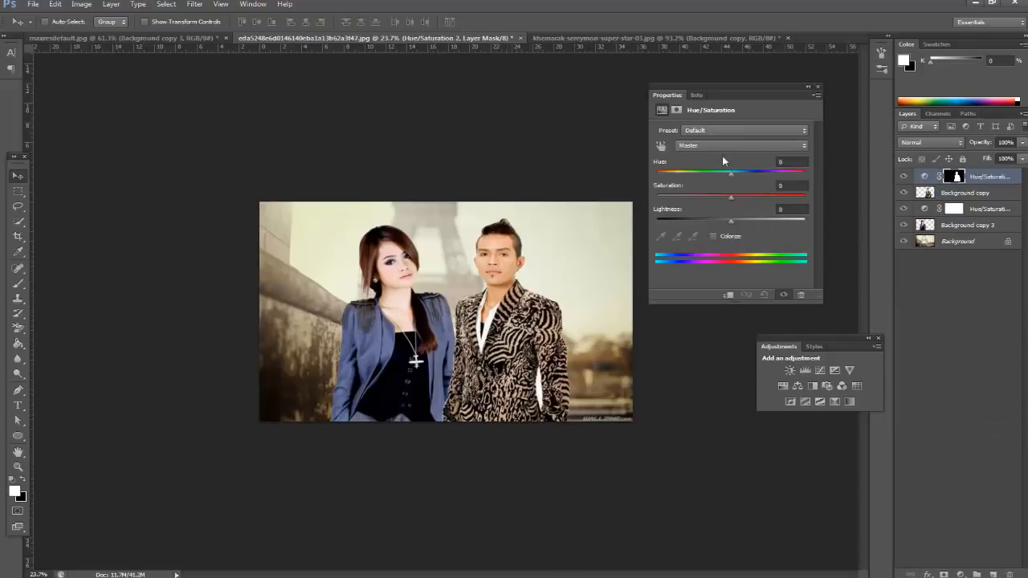
pyautogui.moveTo(731, 197); pyautogui.dragTo(728, 196)
pyautogui.click(951, 316)
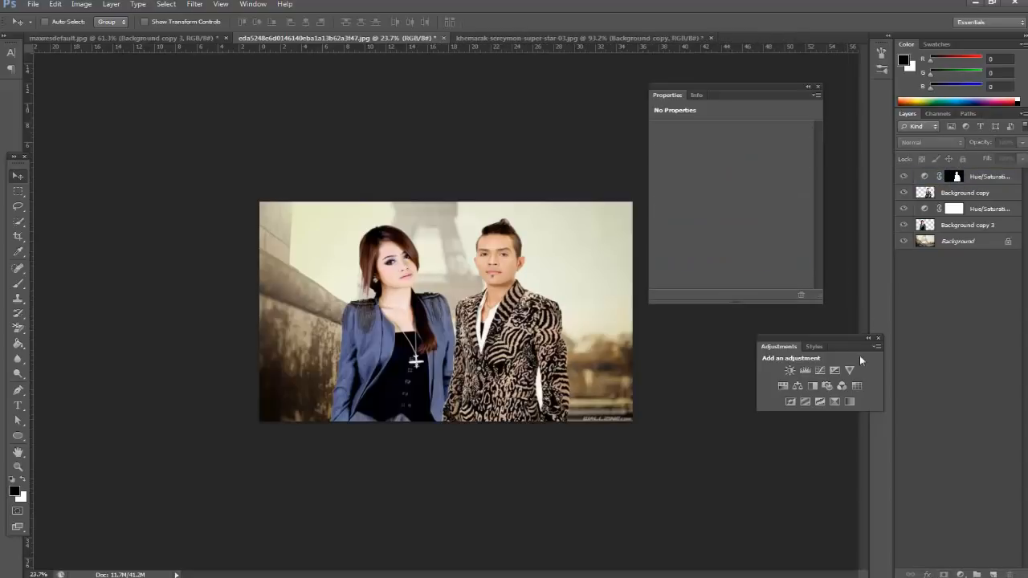
# Fit the composite on screen and move the Properties panel off the image to examine both figures against the background
pyautogui.hotkey('ctrl', '0')
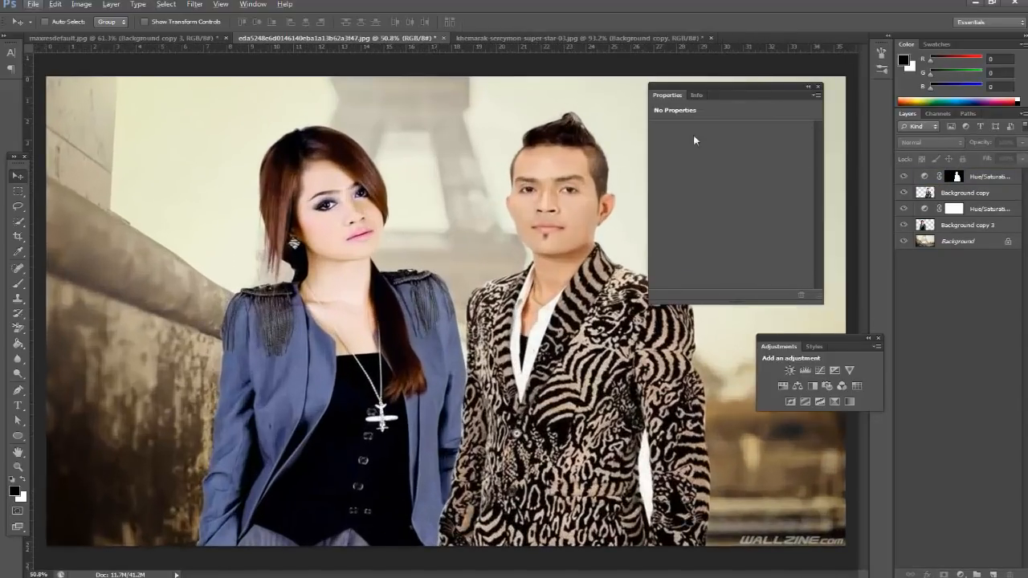
pyautogui.moveTo(747, 93); pyautogui.dragTo(48, 366)
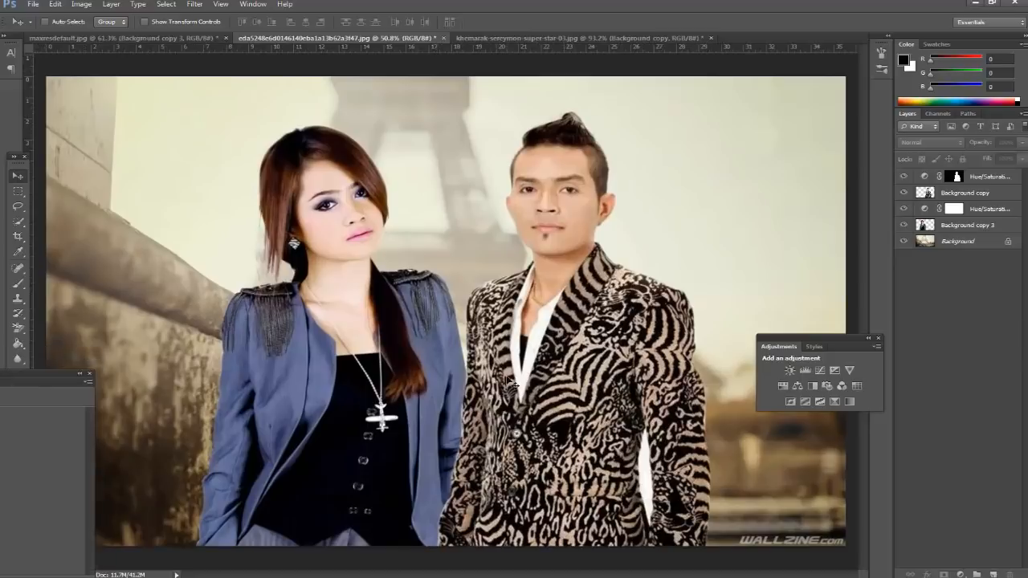
pyautogui.scroll(-5, 511, 384)
pyautogui.scroll(4, 494, 382)
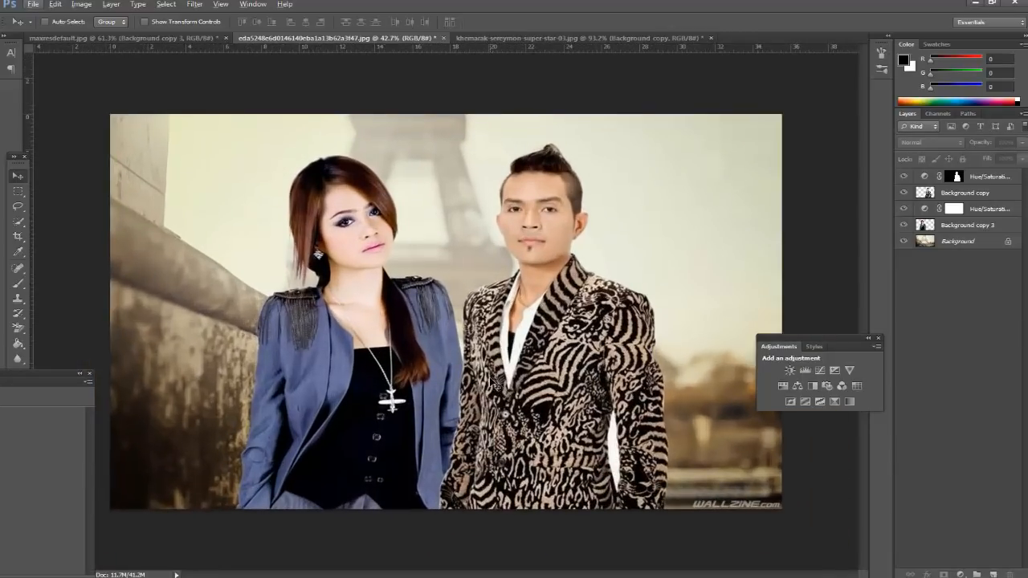